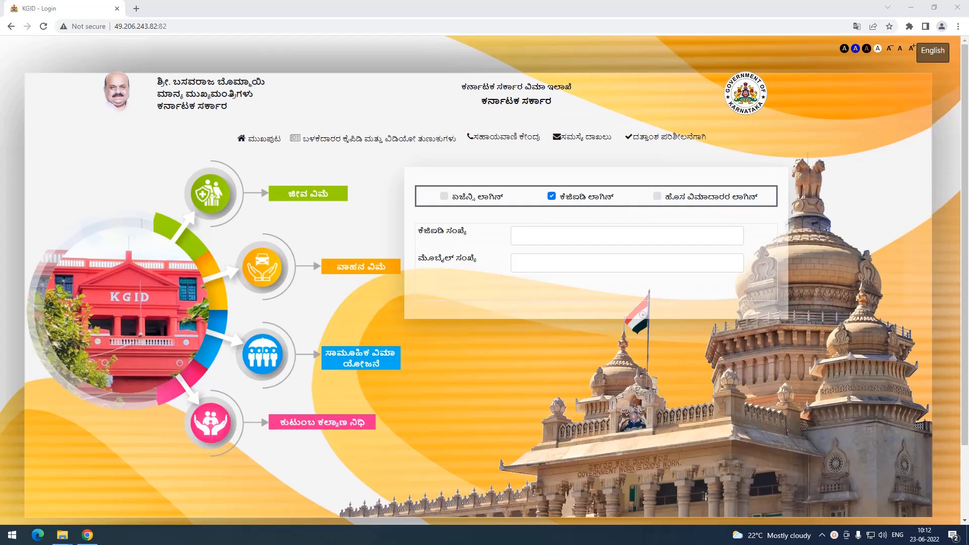
Step: Enter the employee's KGID number and generate a one-time password
click(588, 239)
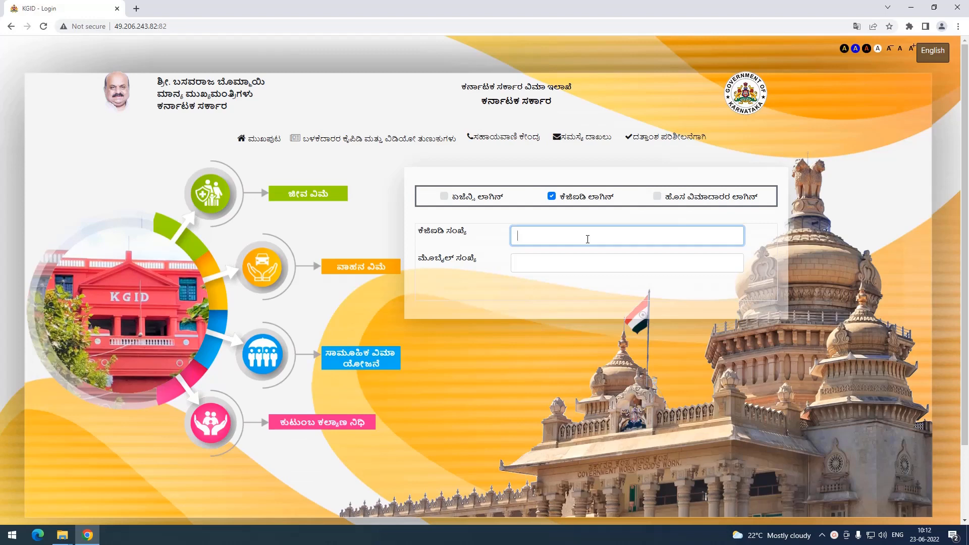
click(941, 50)
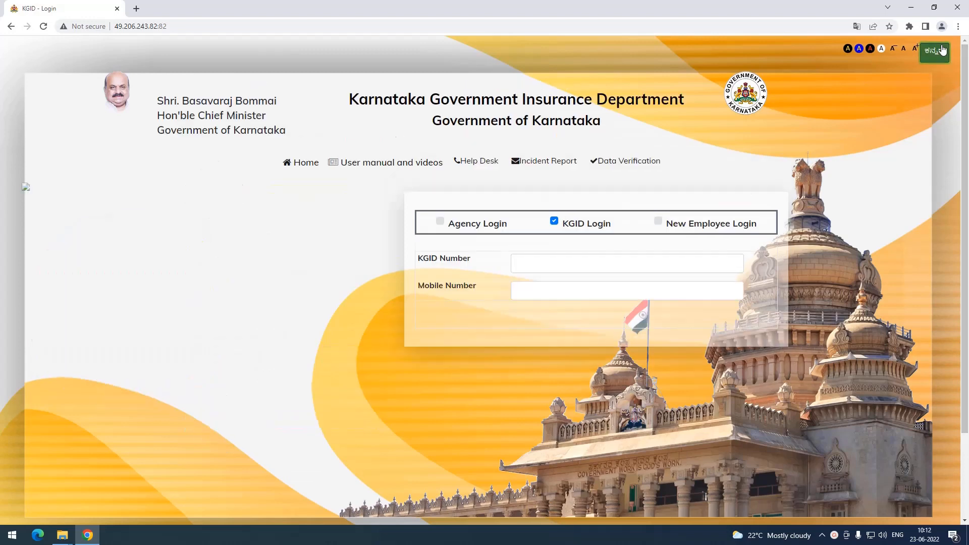
click(941, 50)
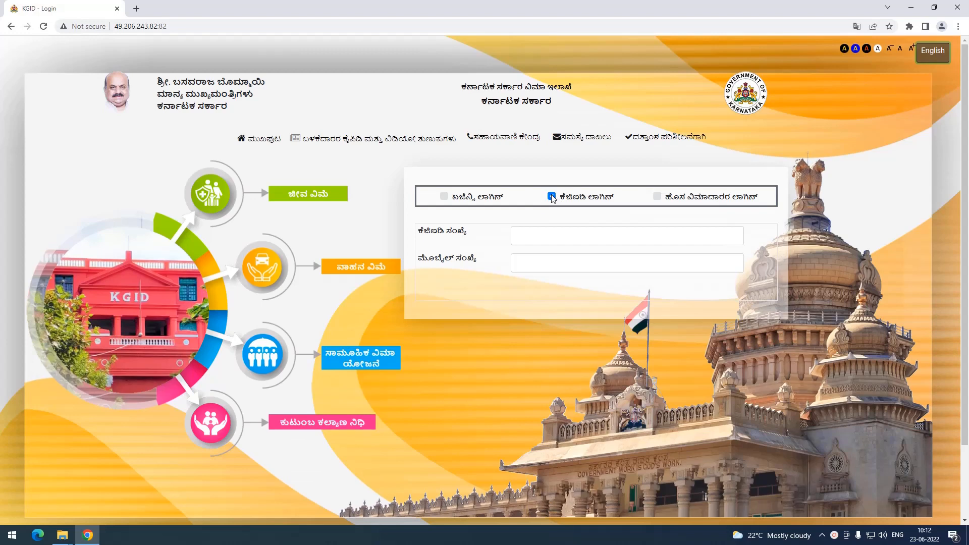
click(554, 240)
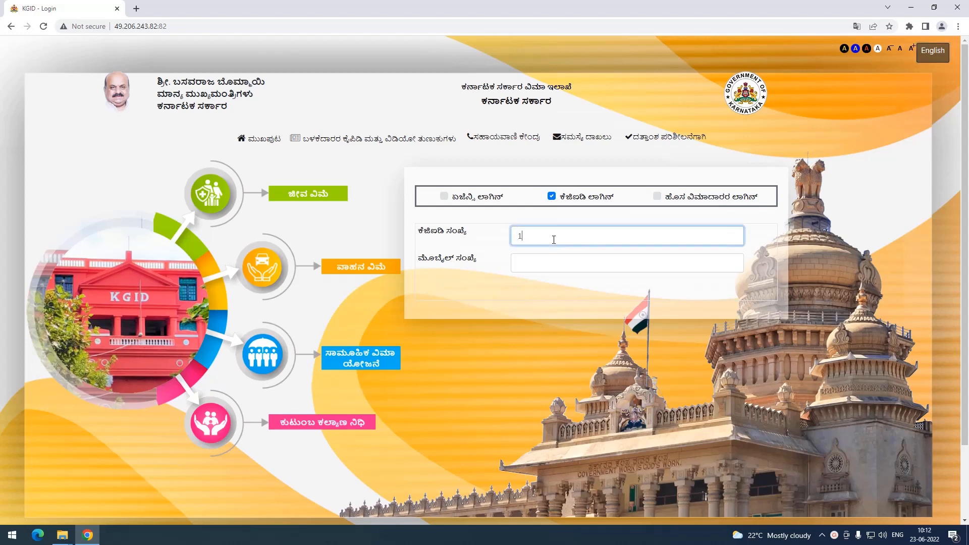
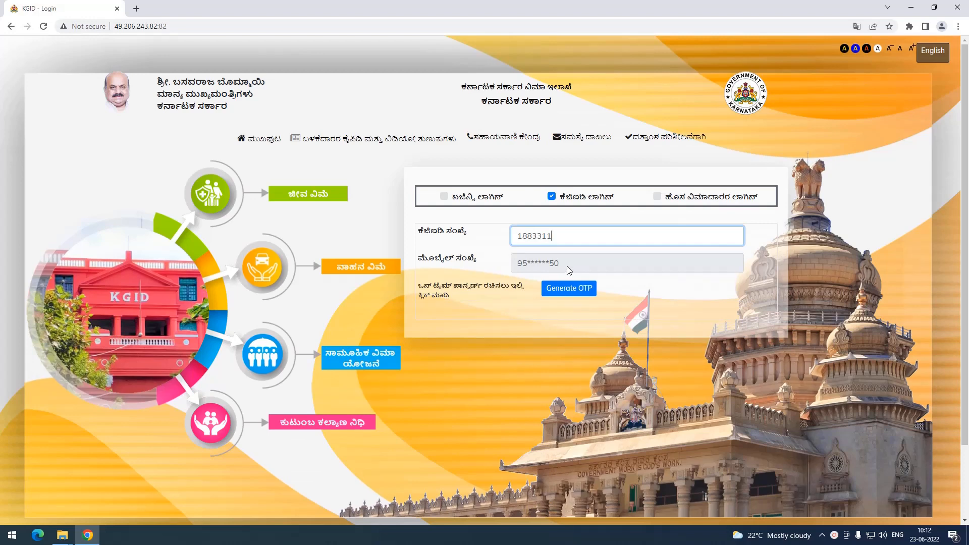
click(570, 292)
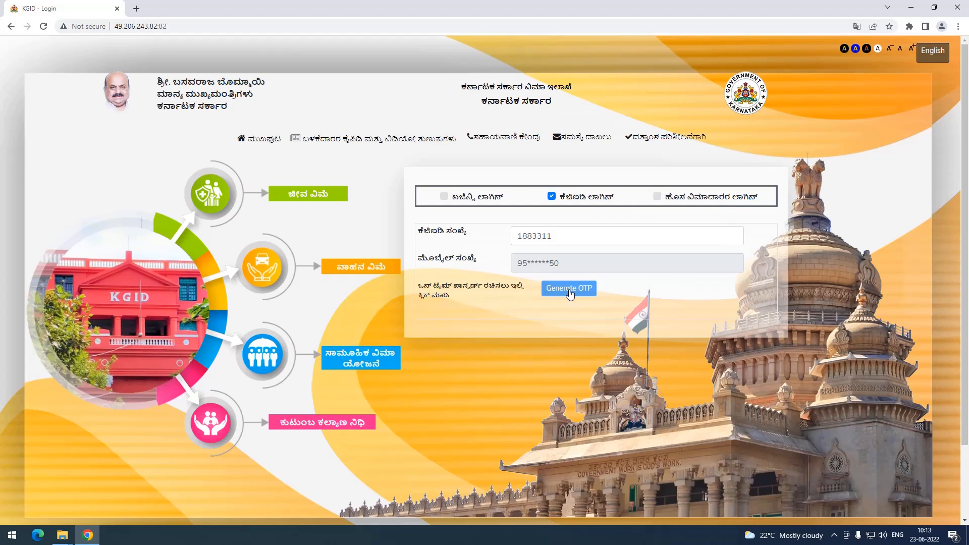
click(569, 290)
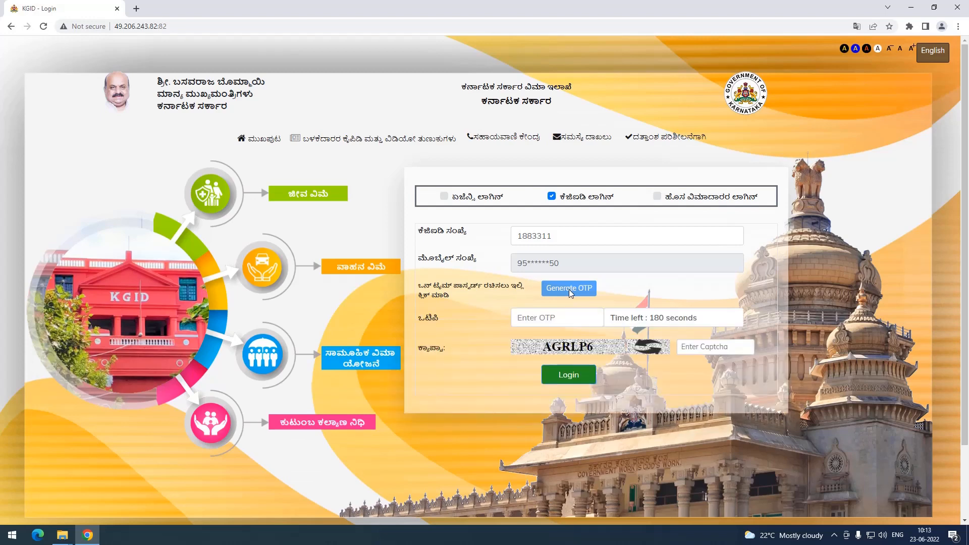
Step: Fill in the one-time password and captcha code, correcting a mistyped character, and log in
click(573, 317)
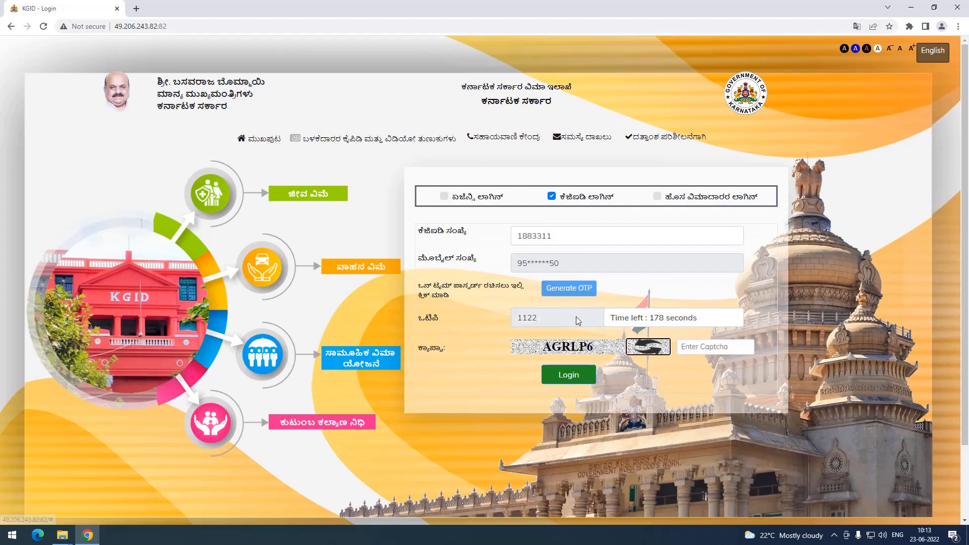
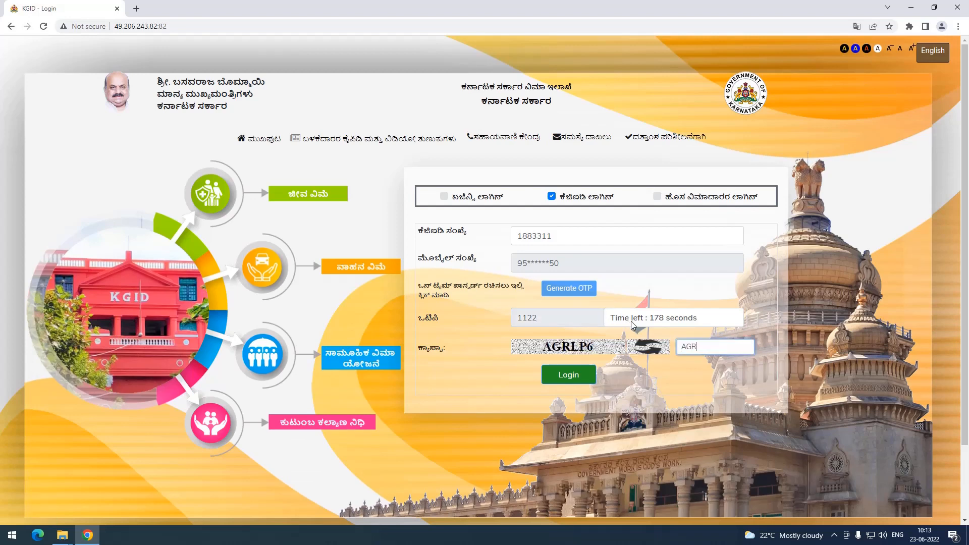
key(BackSpace)
click(579, 376)
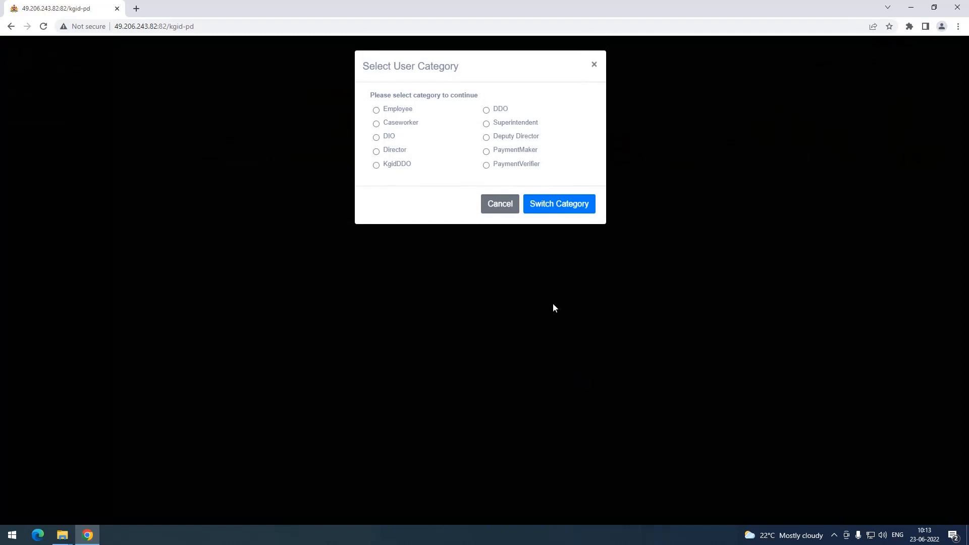
Step: Switch to the DDO category and open Group Insurance > Claims Application
click(486, 110)
click(550, 211)
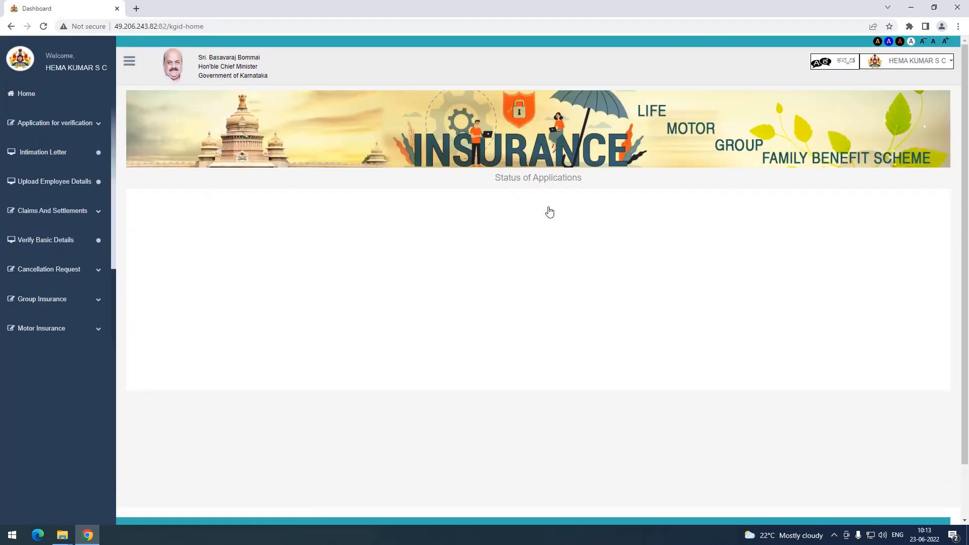
click(56, 299)
scroll(55, 299, down, 2)
scroll(56, 303, down, 1)
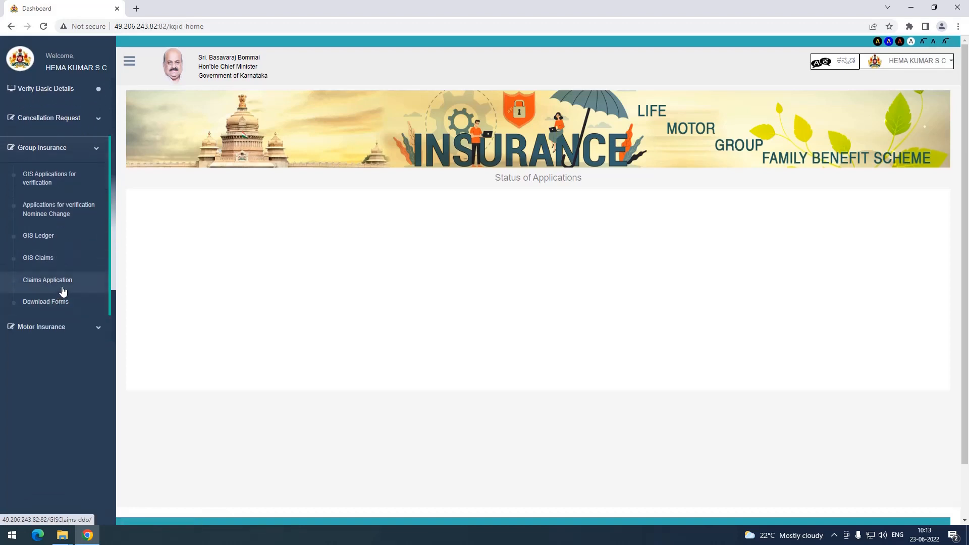
click(62, 282)
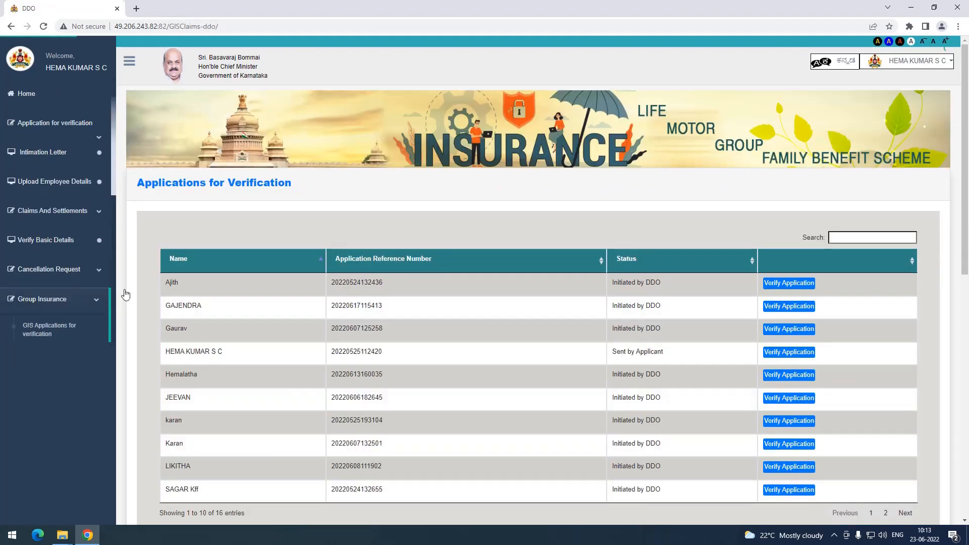
Step: Open Verify Application on the last row of the Applications for Verification table
scroll(235, 307, down, 3)
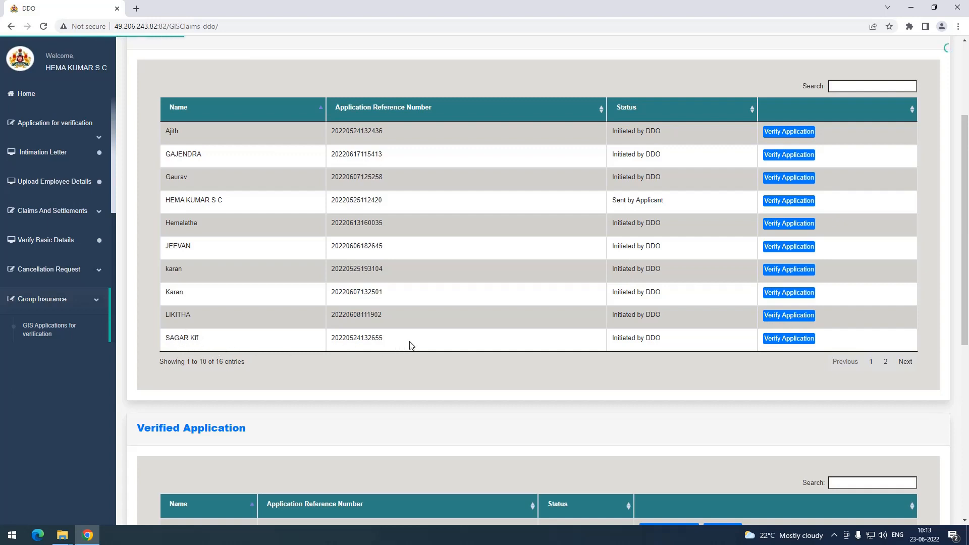
click(783, 341)
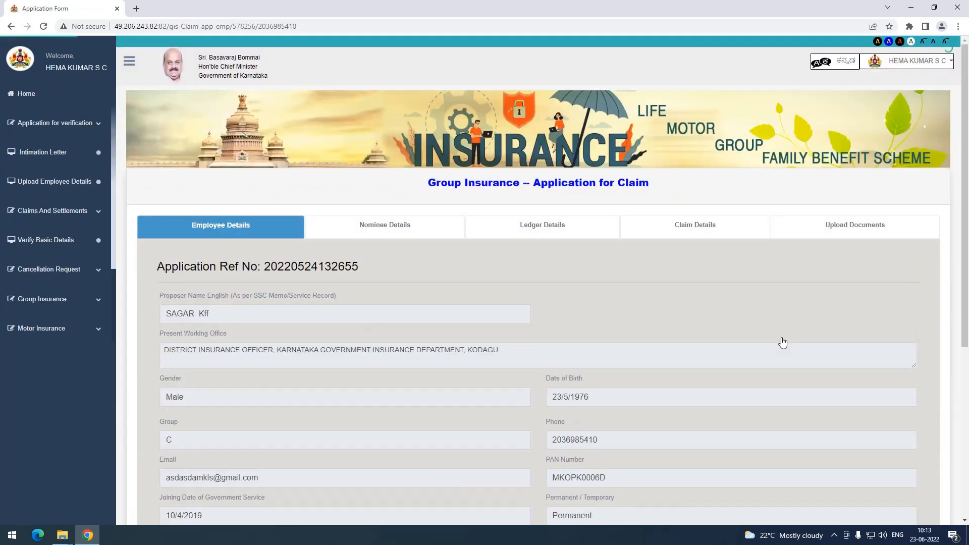
Step: Try the Death claim type and look at its sub types without choosing one
scroll(671, 341, down, 4)
scroll(671, 341, down, 2)
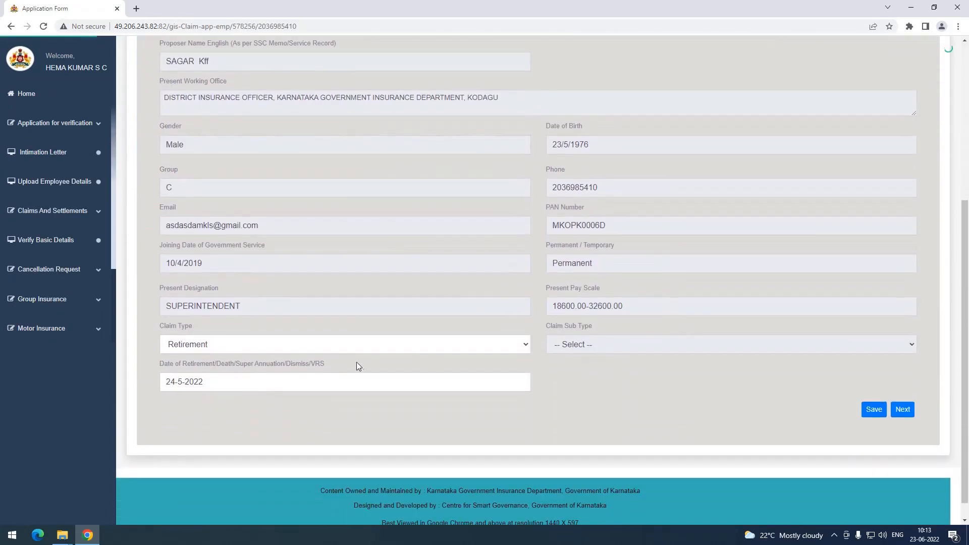
click(345, 348)
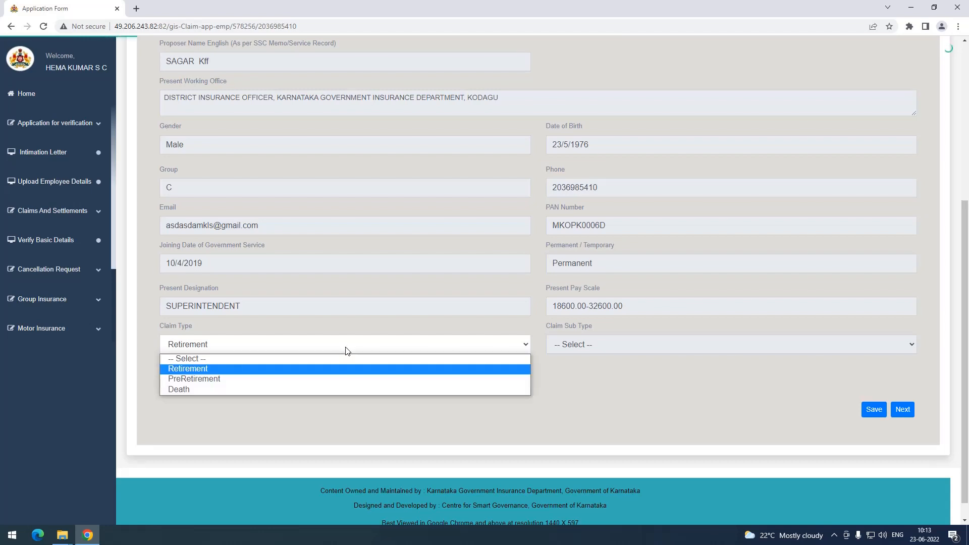
click(326, 390)
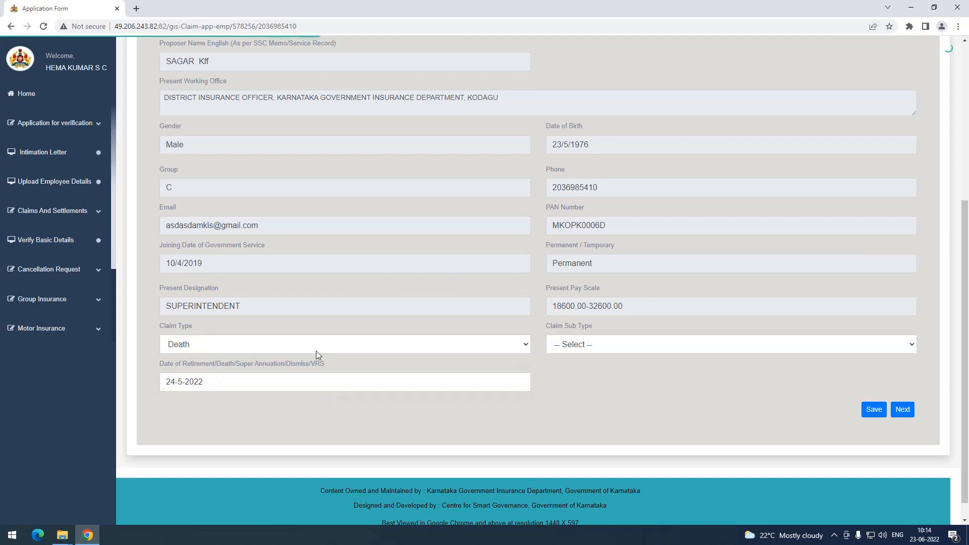
click(586, 349)
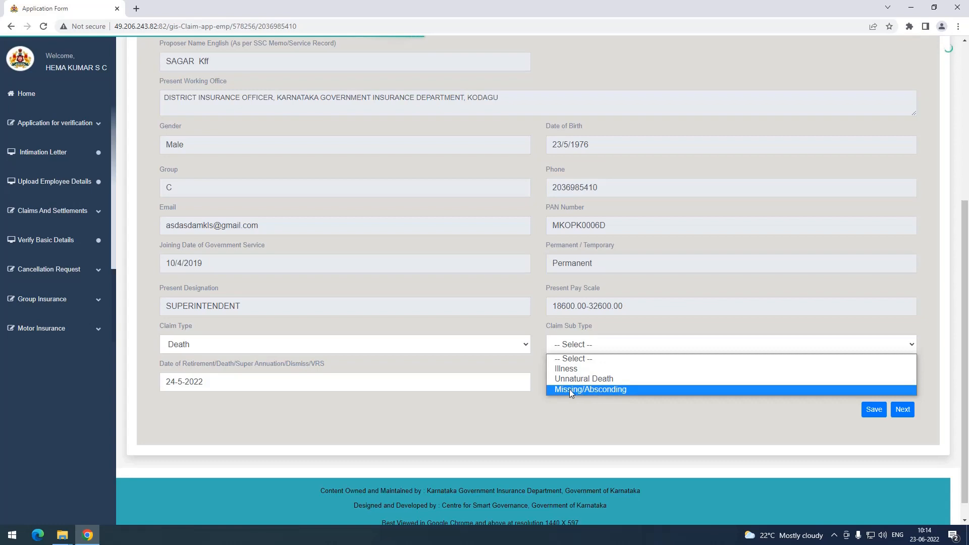
click(511, 405)
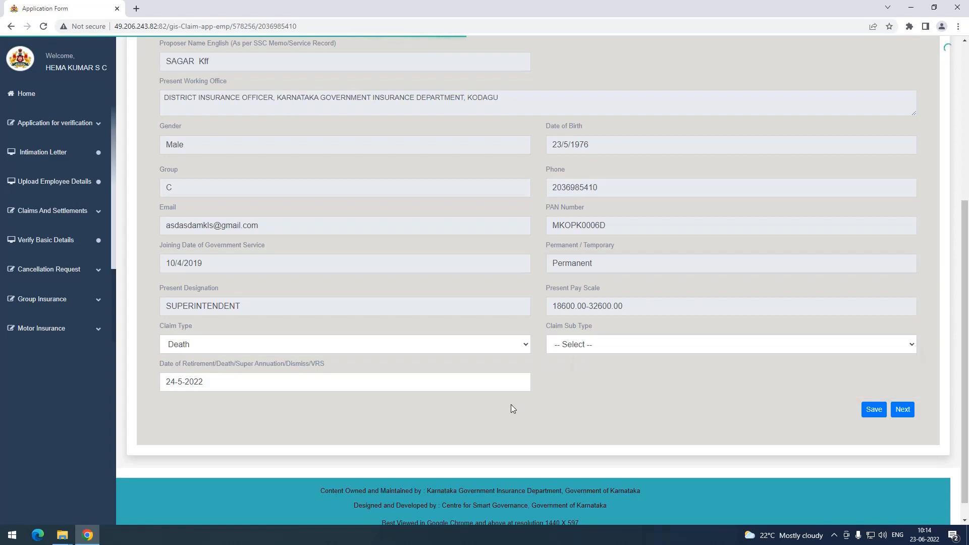
Step: Set the claim type back to Retirement with retirement date 24-05-2022
click(253, 349)
click(241, 368)
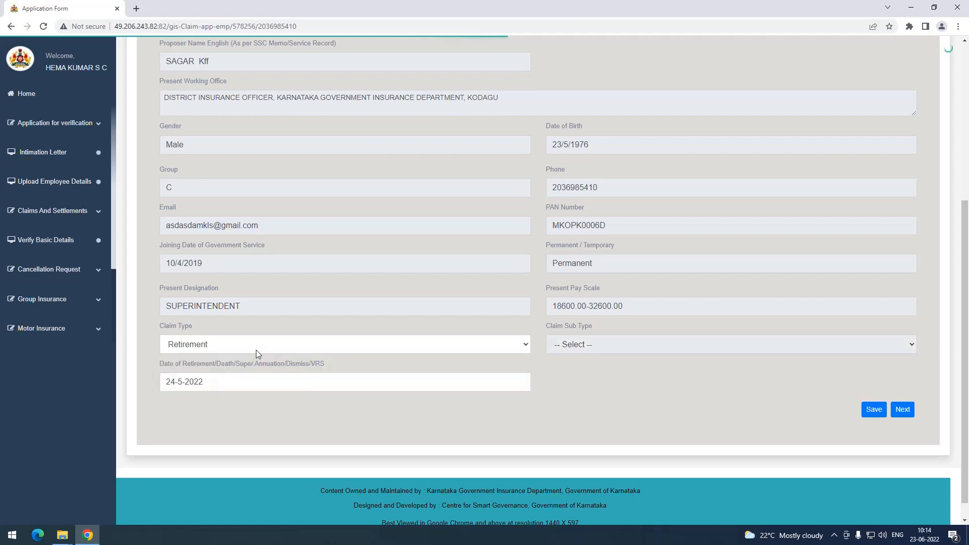
click(208, 386)
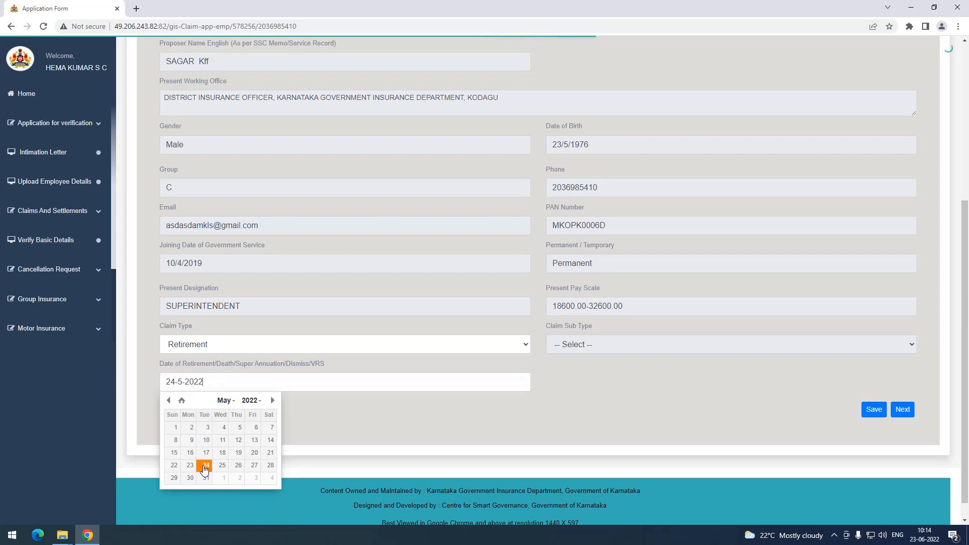
click(204, 467)
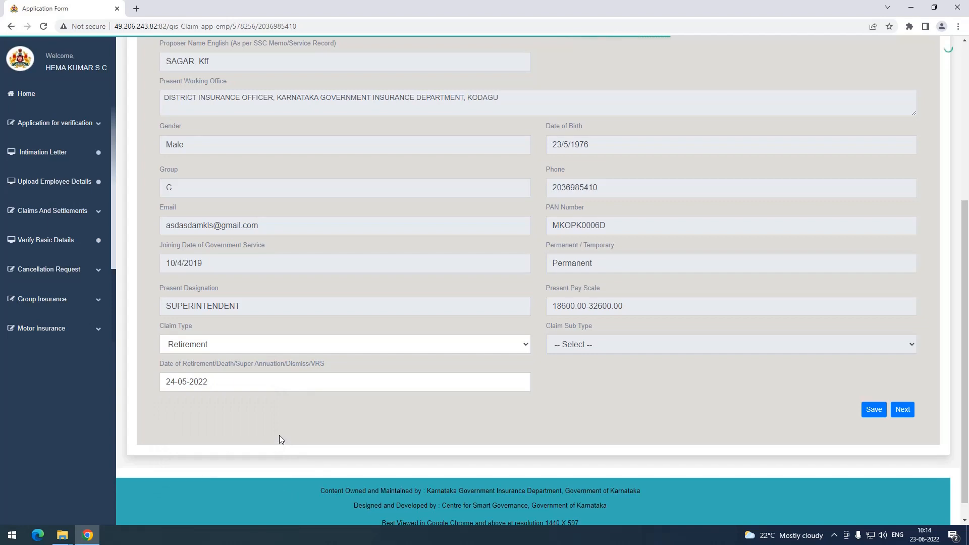
Step: Check the PreRetirement claim sub types, then revert the claim type to Retirement
click(460, 352)
click(404, 377)
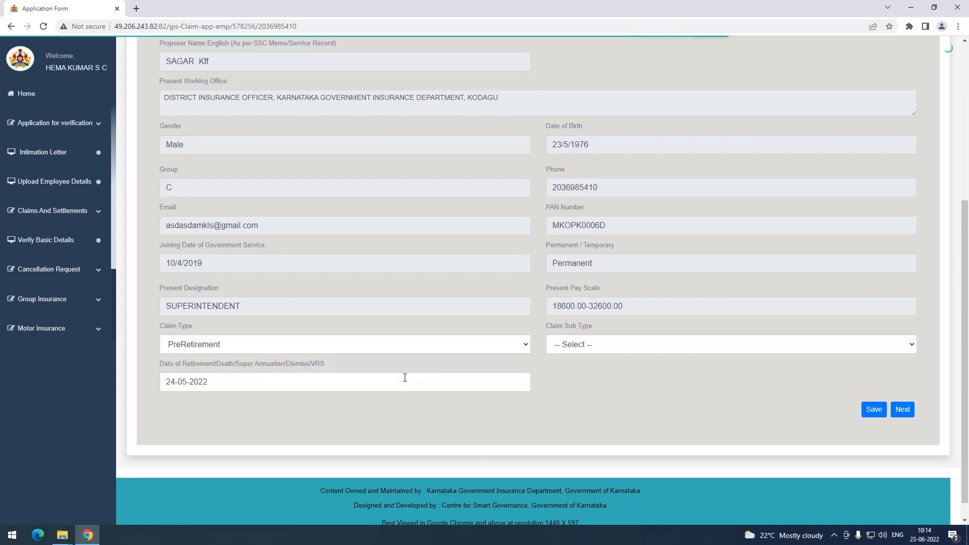
click(631, 350)
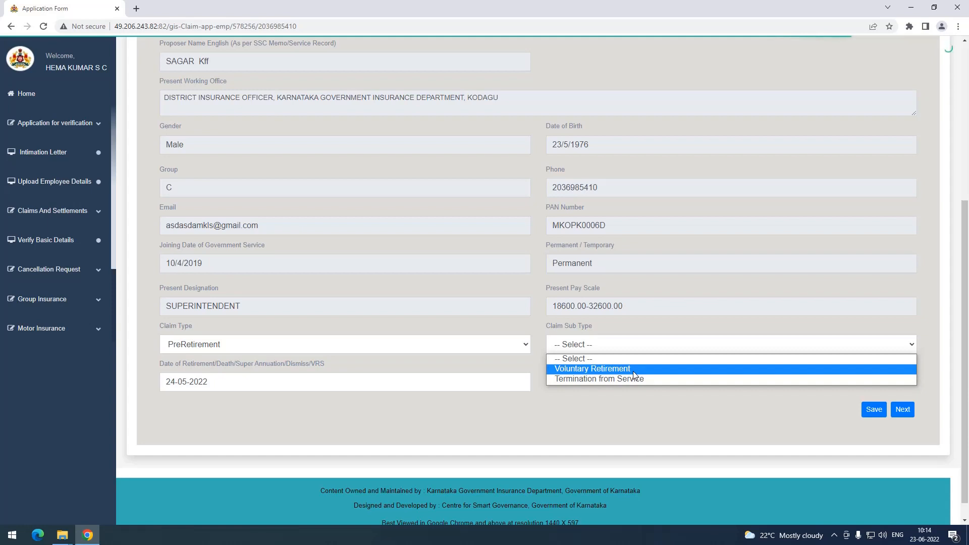
click(571, 400)
click(481, 344)
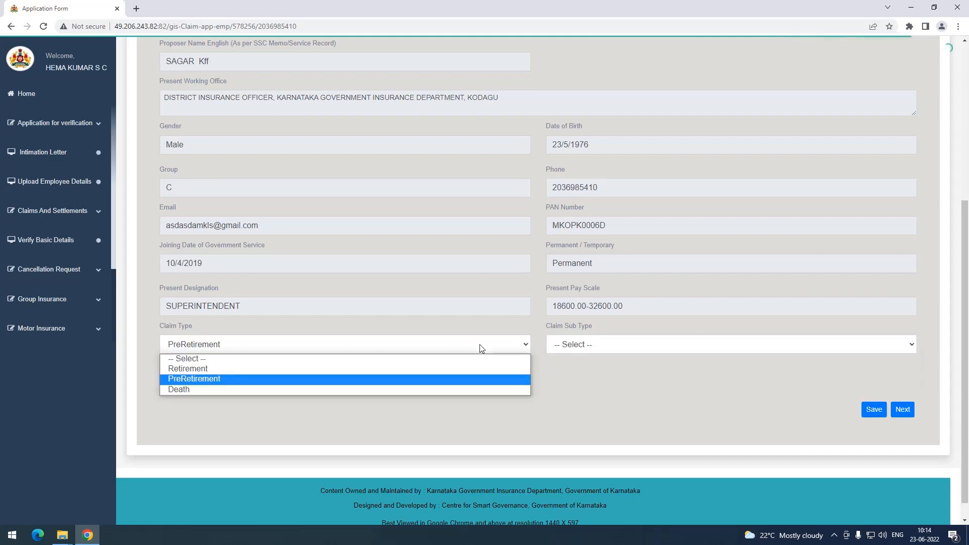
click(399, 372)
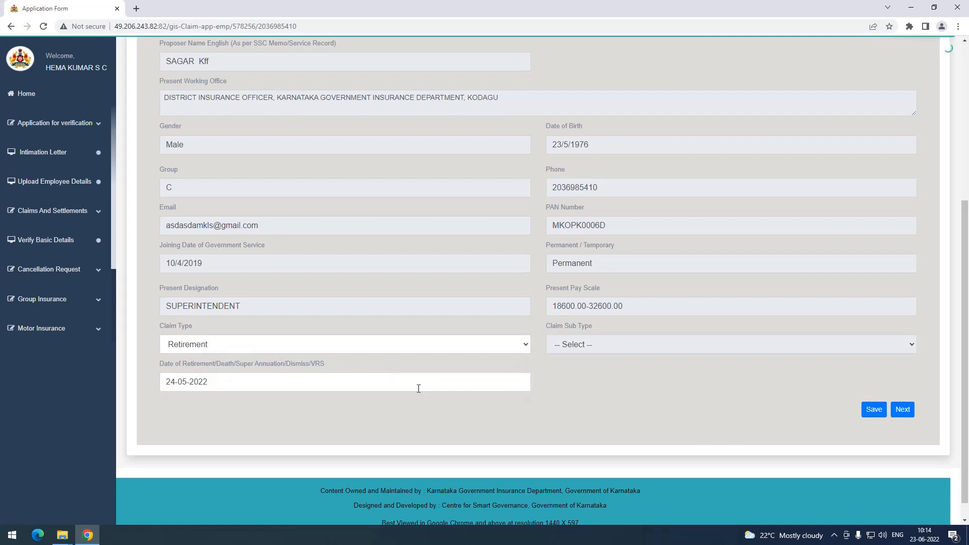
Step: Change the retirement date to 10-05-2022 and save the employee details
click(205, 385)
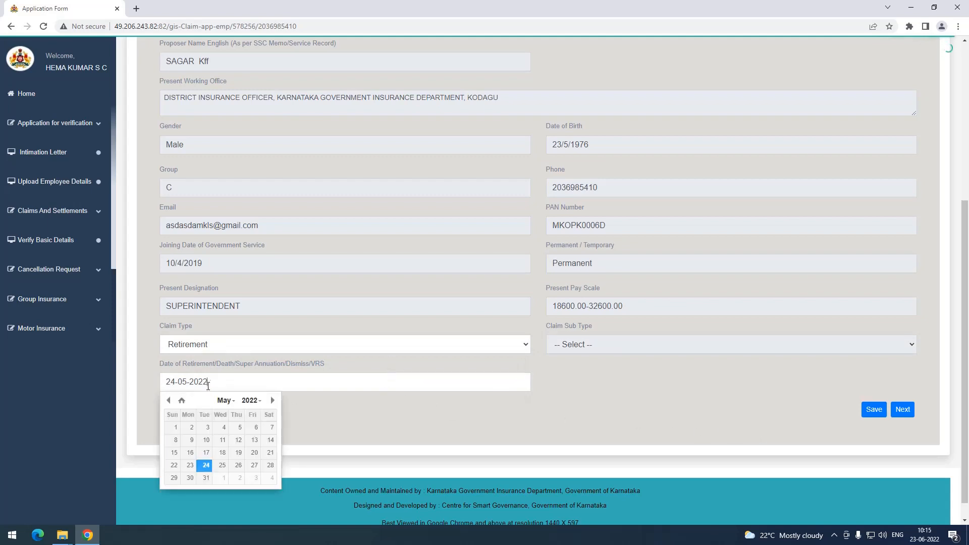
click(203, 442)
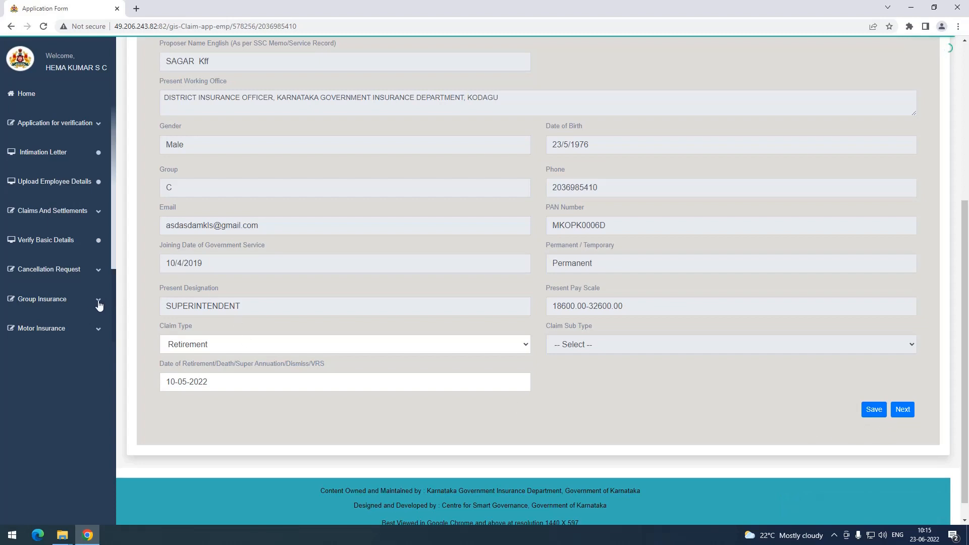
click(910, 414)
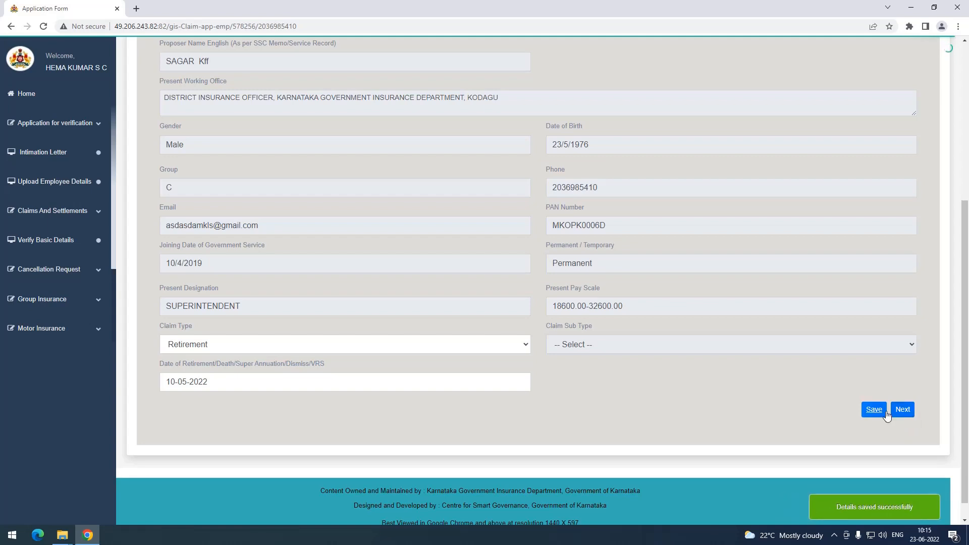
scroll(753, 407, up, 3)
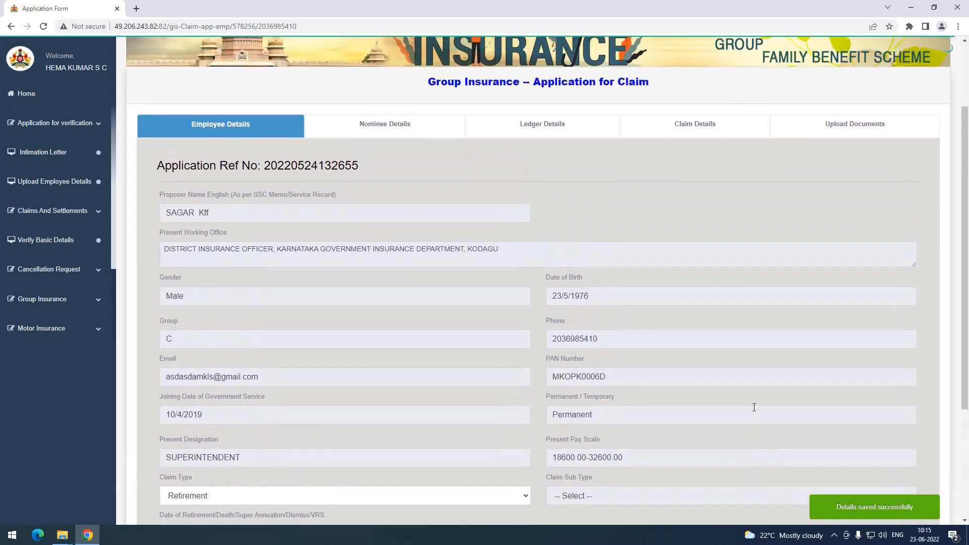
Step: Review the ledger rows (savings 180.000, insurance 60.000 from April 2019) and expand Group Insurance
scroll(755, 407, down, 1)
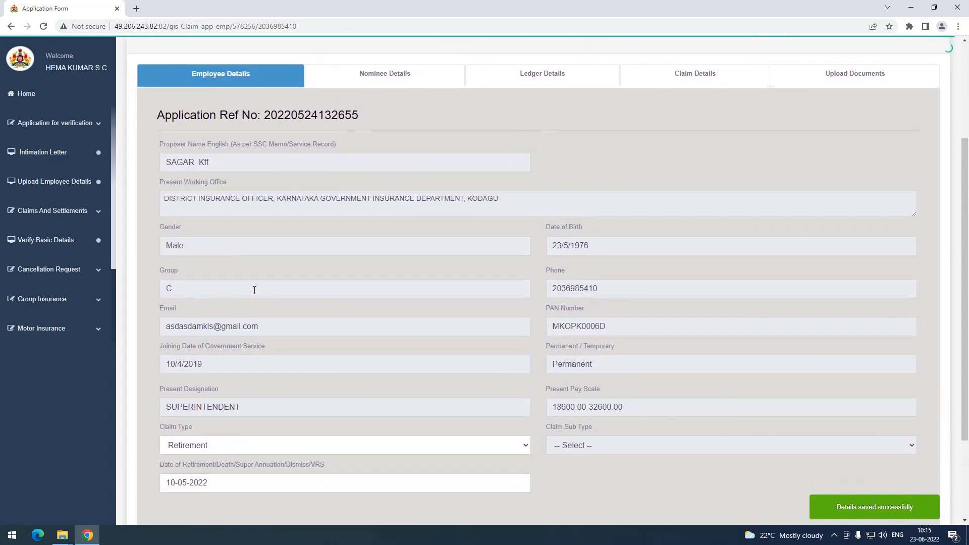
scroll(301, 328, down, 2)
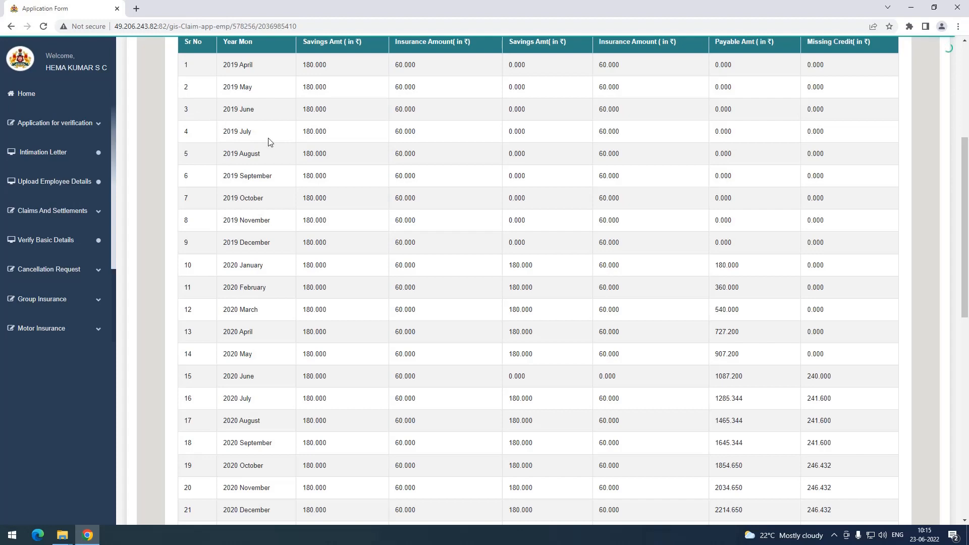
scroll(268, 139, up, 3)
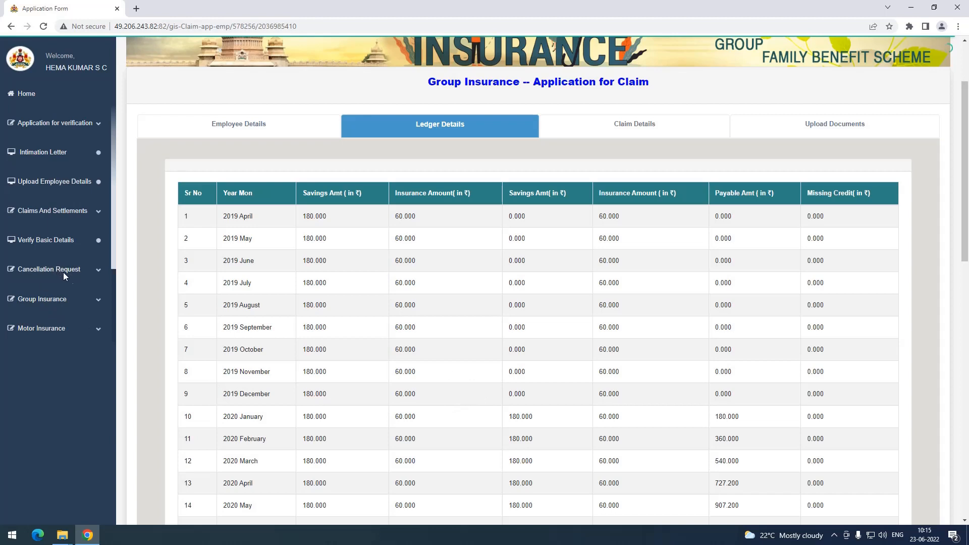
click(45, 300)
scroll(50, 305, down, 2)
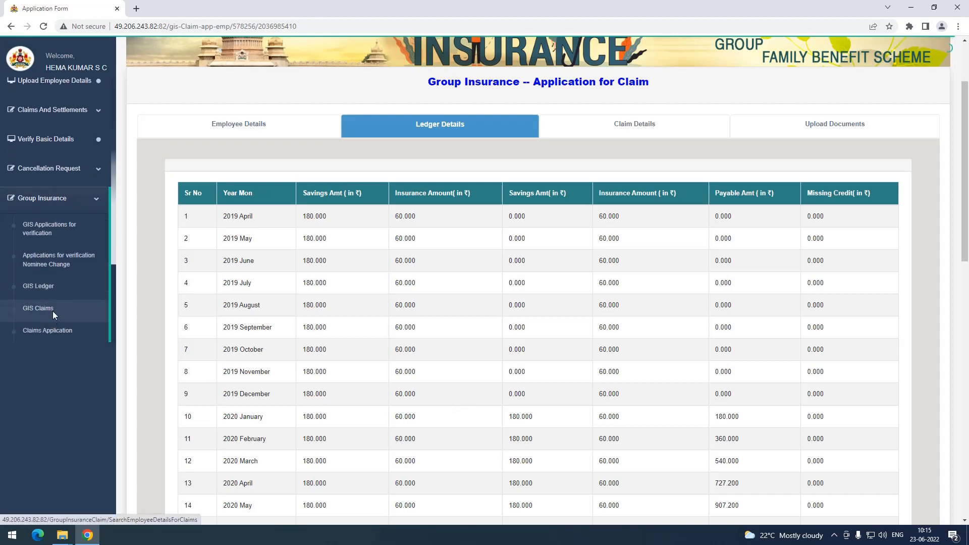
Step: On the GIS Claims page, enter the employee's mobile number in the KGID/Mobile Number field
click(53, 309)
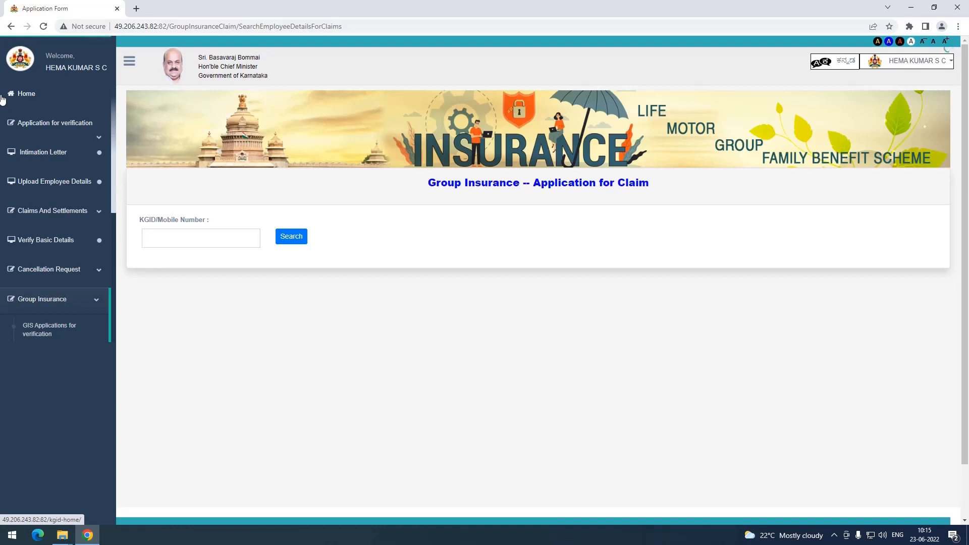
click(228, 240)
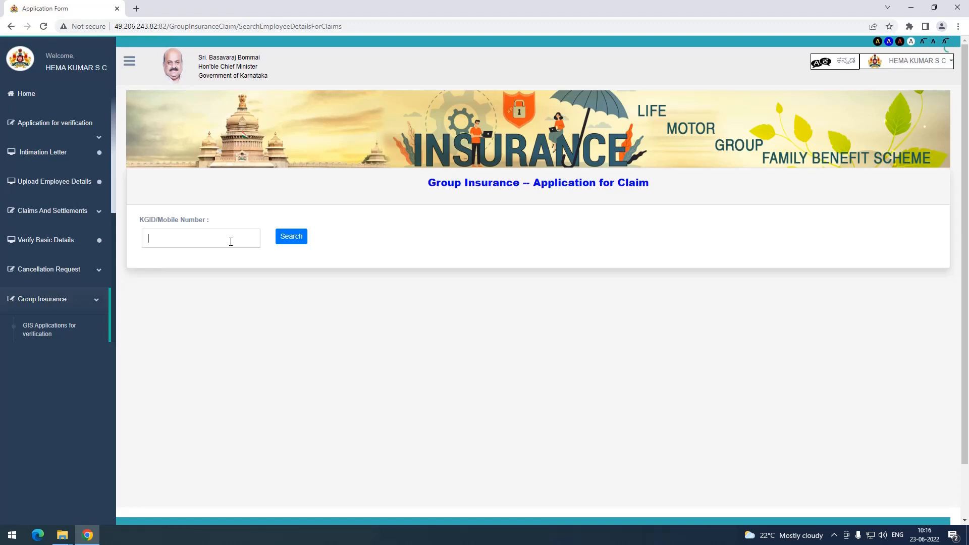
Step: Search for the employee's claim and set its claim type to Retirement
click(302, 241)
click(300, 243)
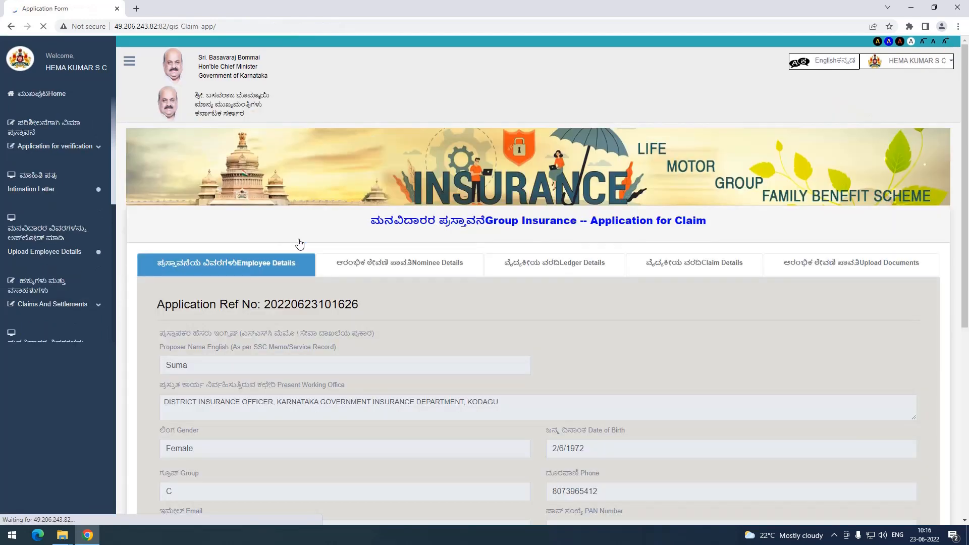
scroll(394, 298, down, 1)
scroll(394, 299, down, 2)
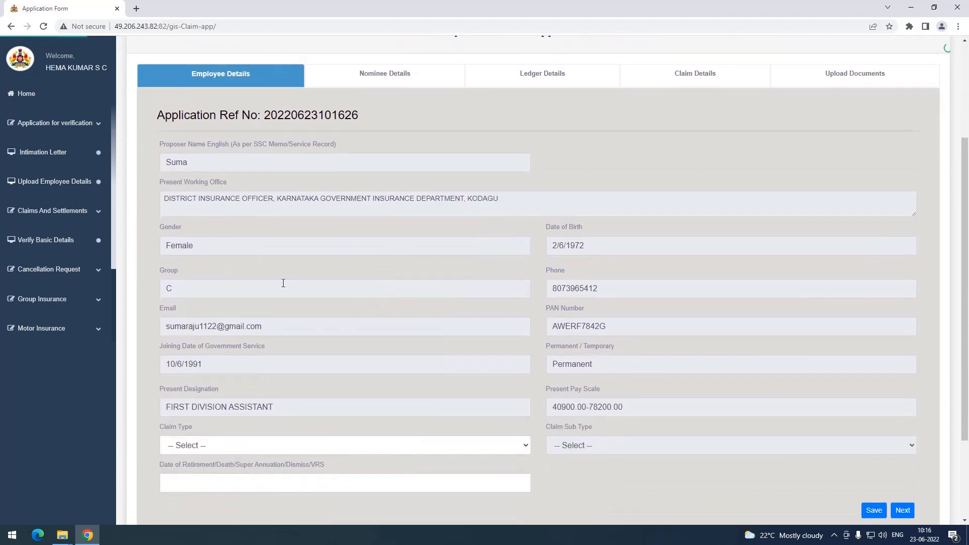
scroll(270, 447, down, 1)
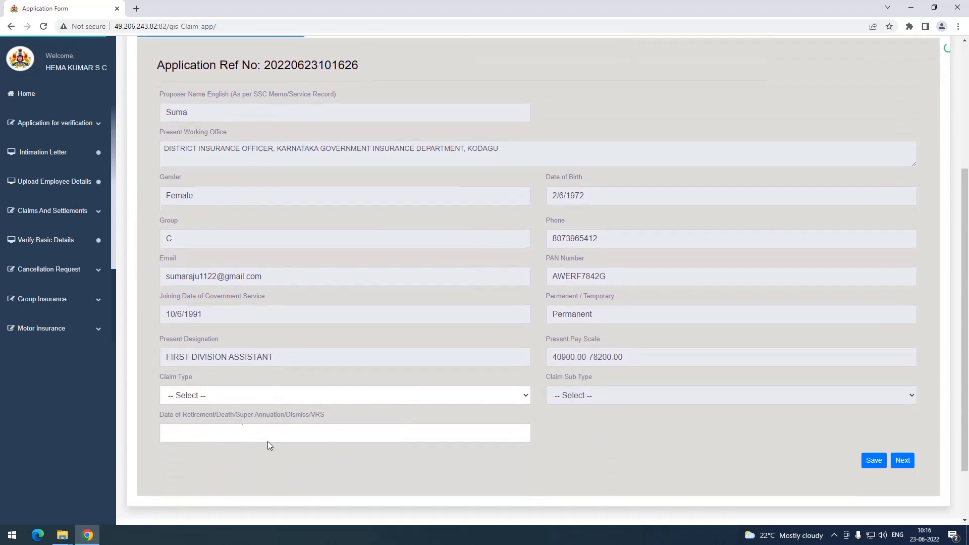
click(250, 397)
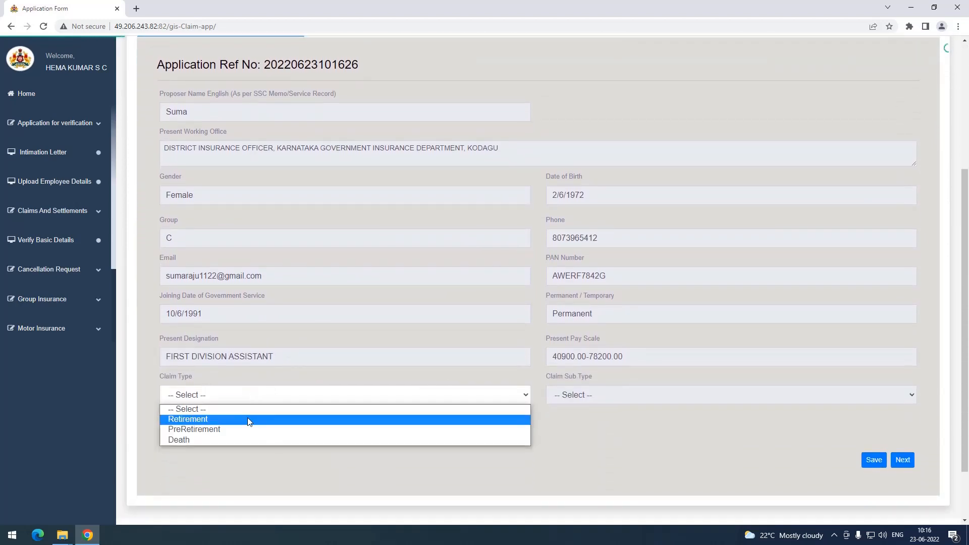
click(248, 420)
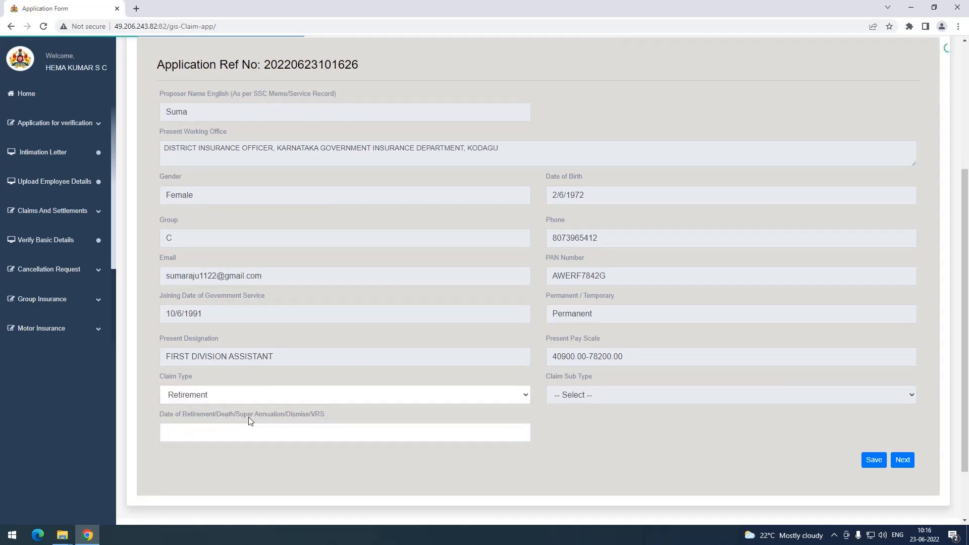
Step: Set the retirement date to 20-06-2022, save, and proceed to the next step
click(222, 432)
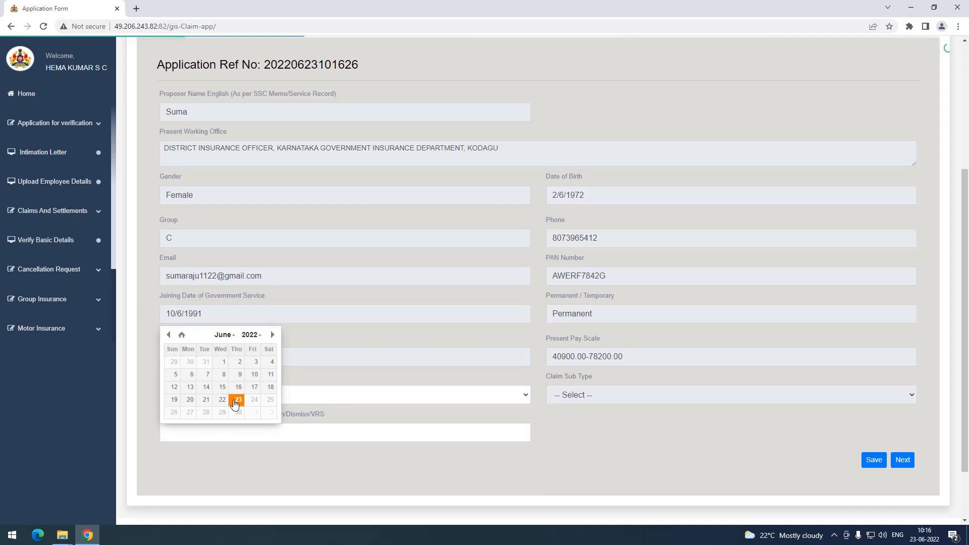
click(189, 400)
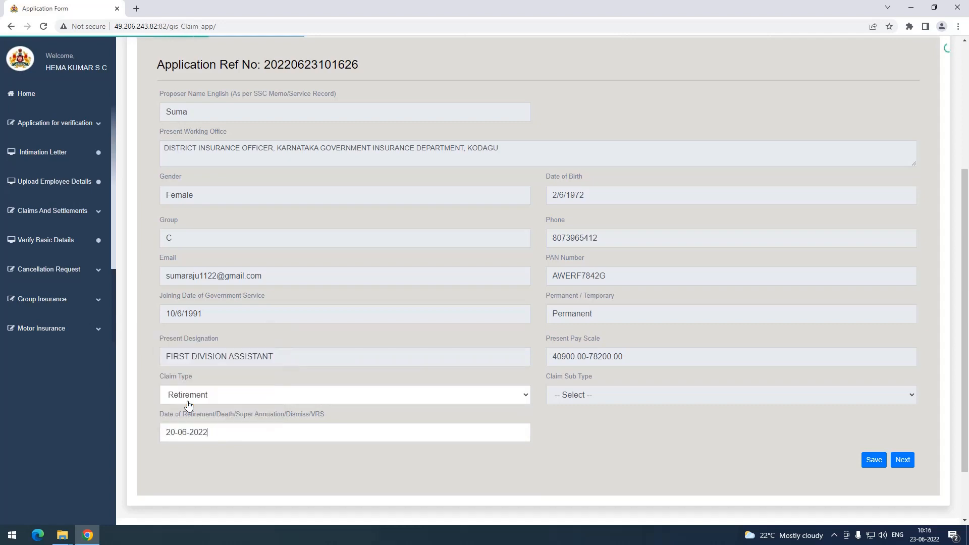
click(873, 461)
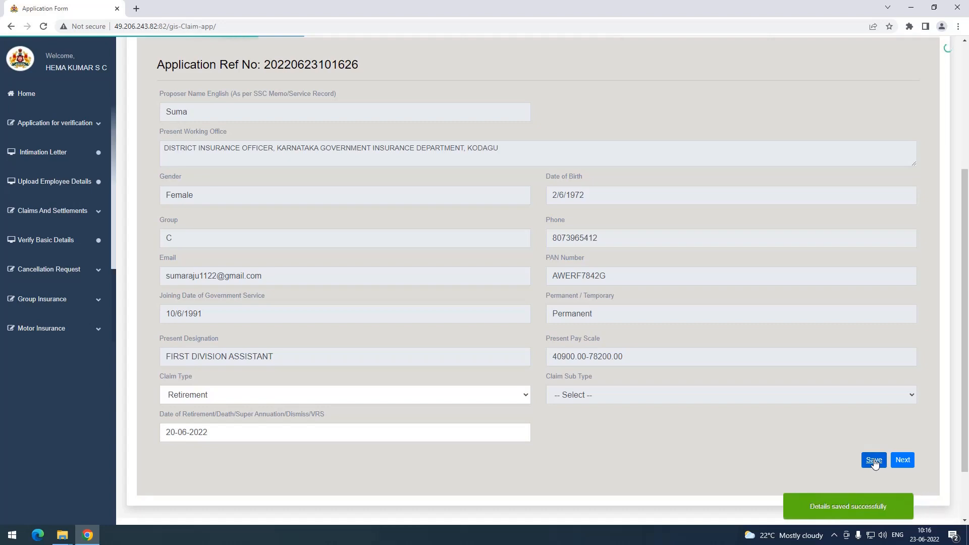
click(902, 461)
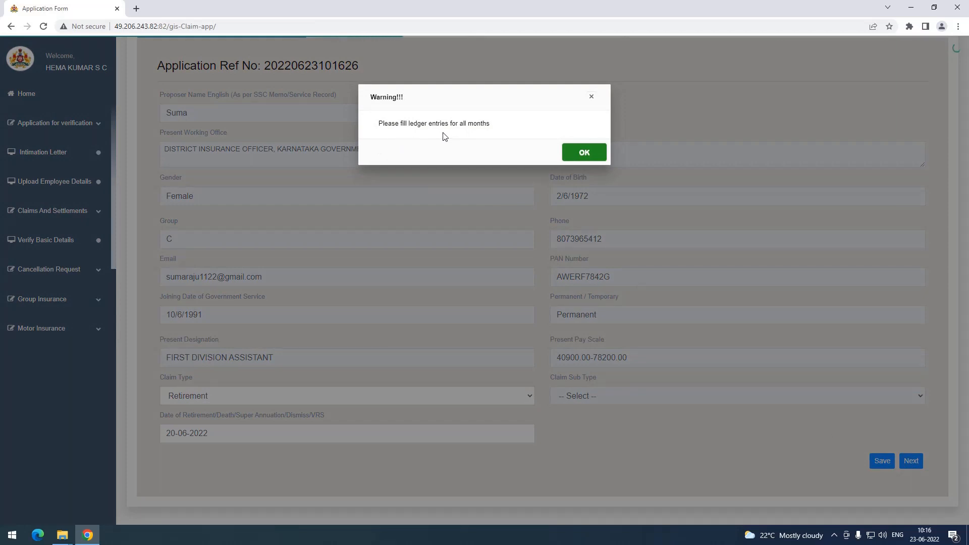
Step: Dismiss the ledger warning and search the employee in GIS Ledger using the suggested mobile number
click(585, 157)
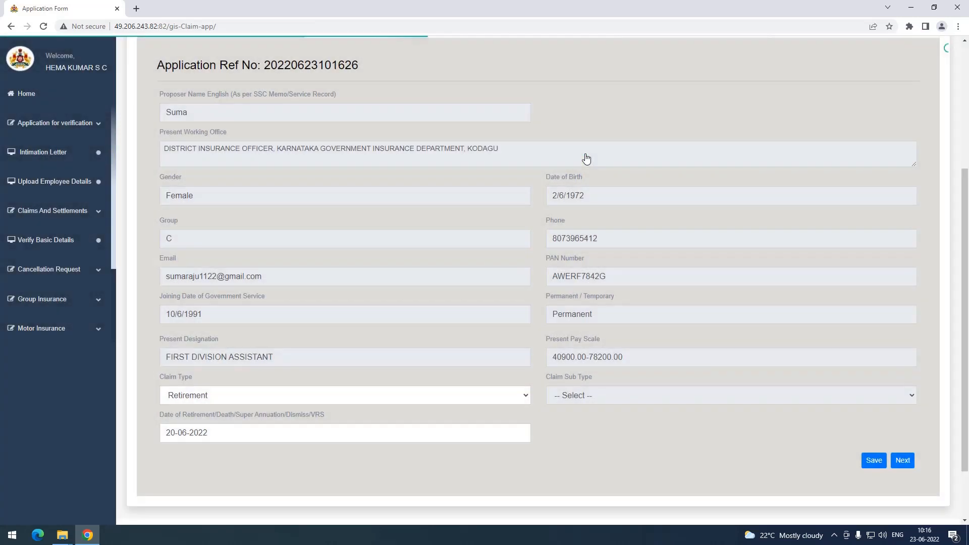
click(87, 301)
scroll(87, 302, down, 2)
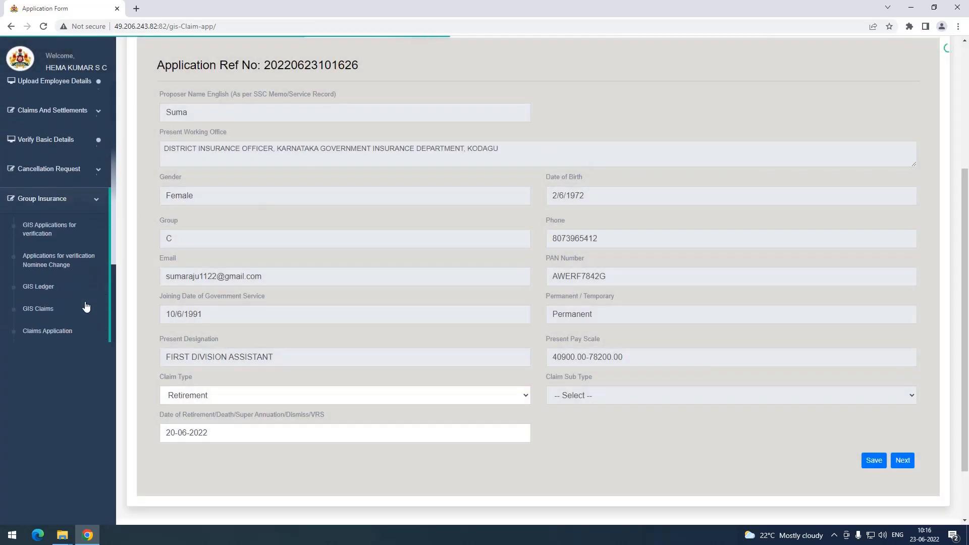
click(59, 296)
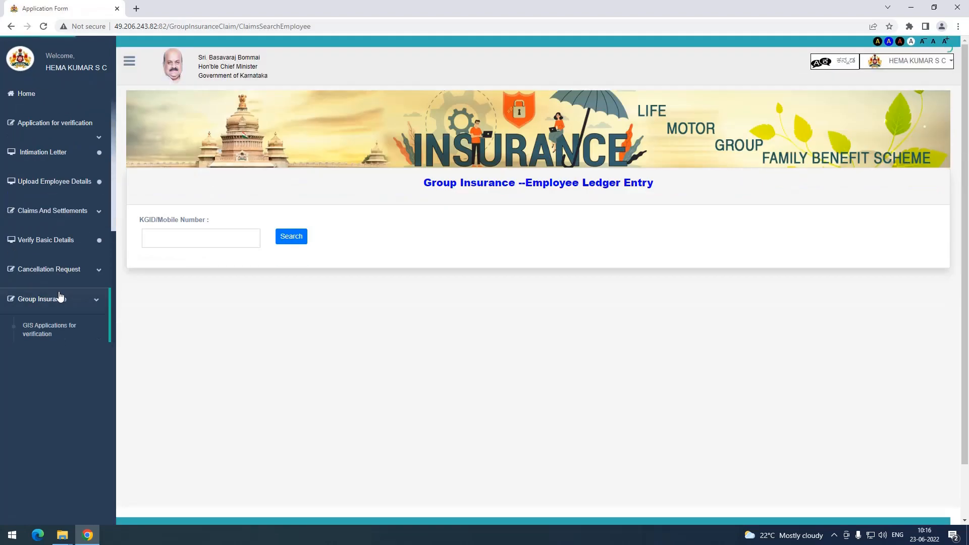
click(162, 240)
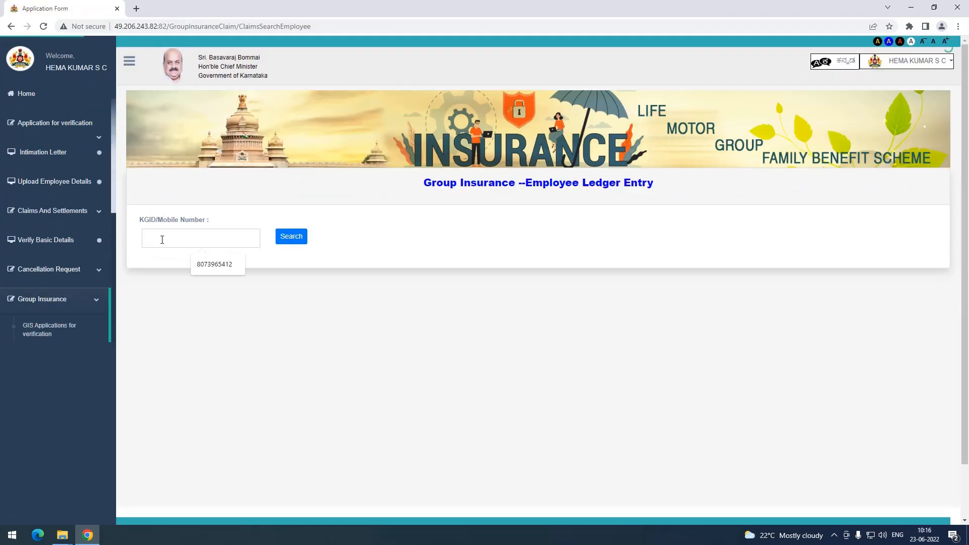
click(211, 266)
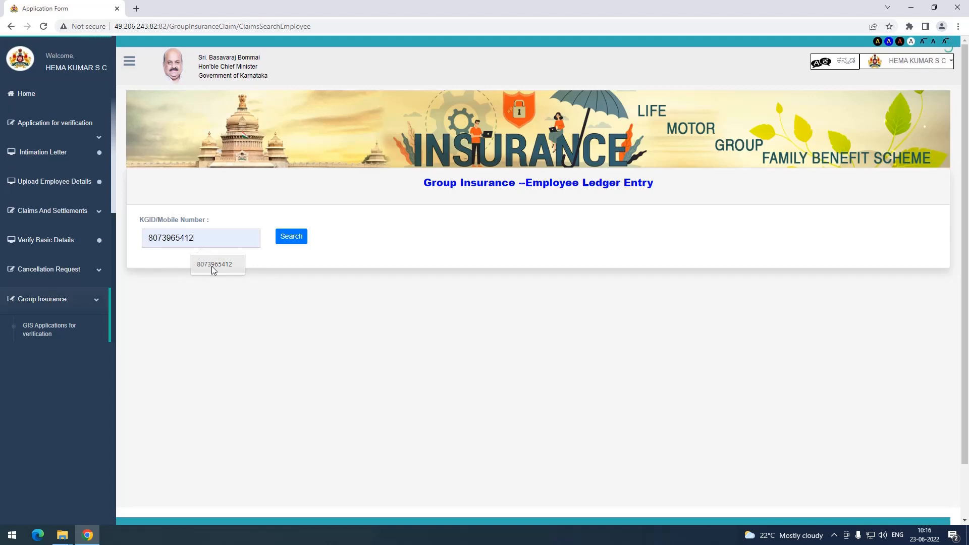
click(291, 243)
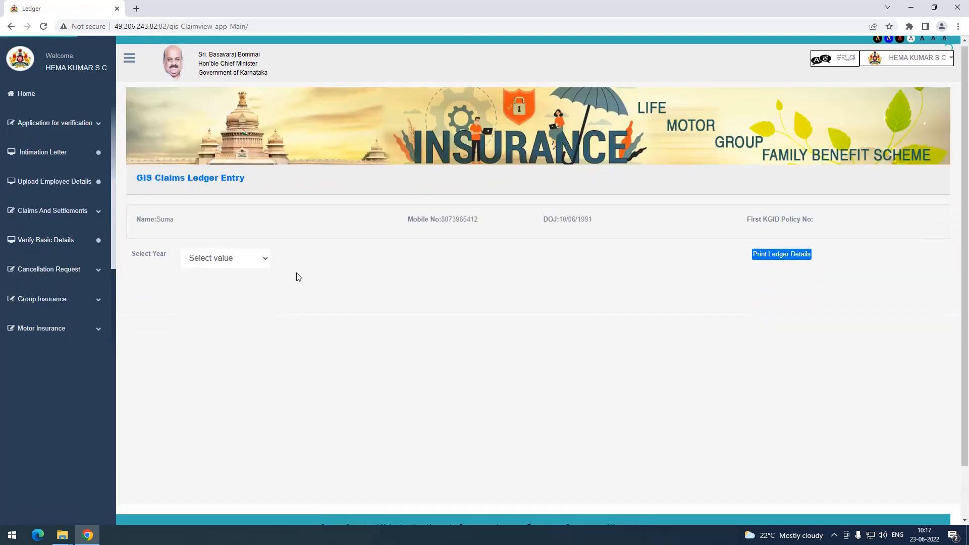
Step: Select 1991 as the ledger year and review its monthly entries
scroll(298, 276, down, 2)
click(251, 218)
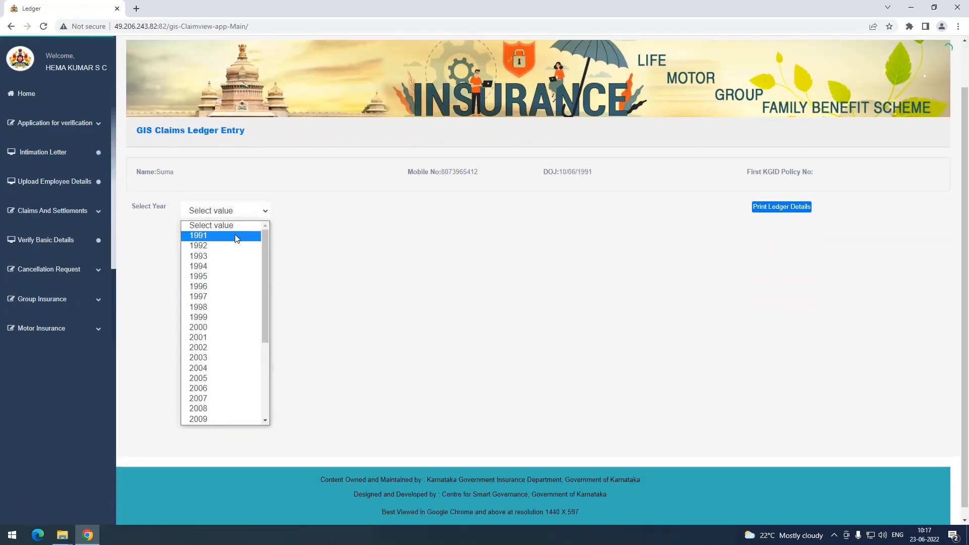
click(234, 234)
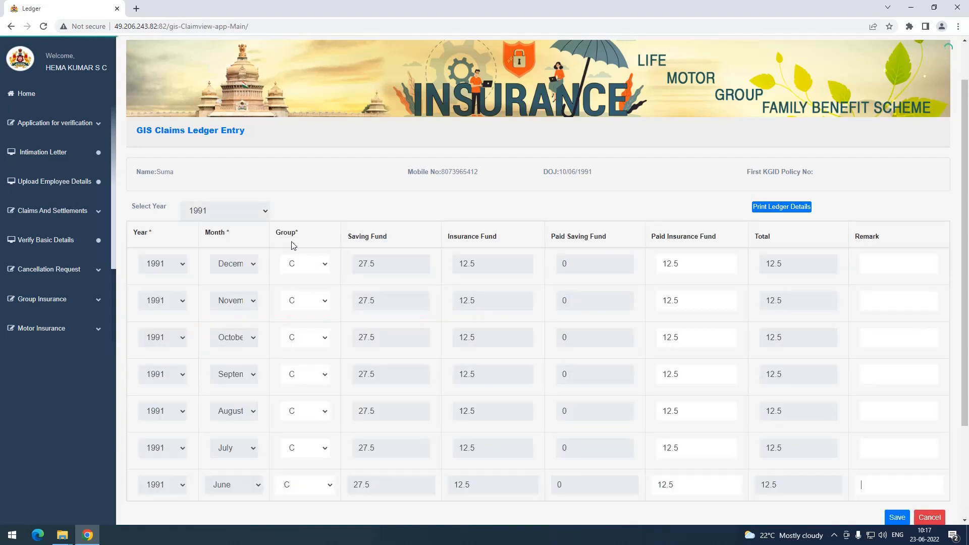
scroll(298, 283, down, 1)
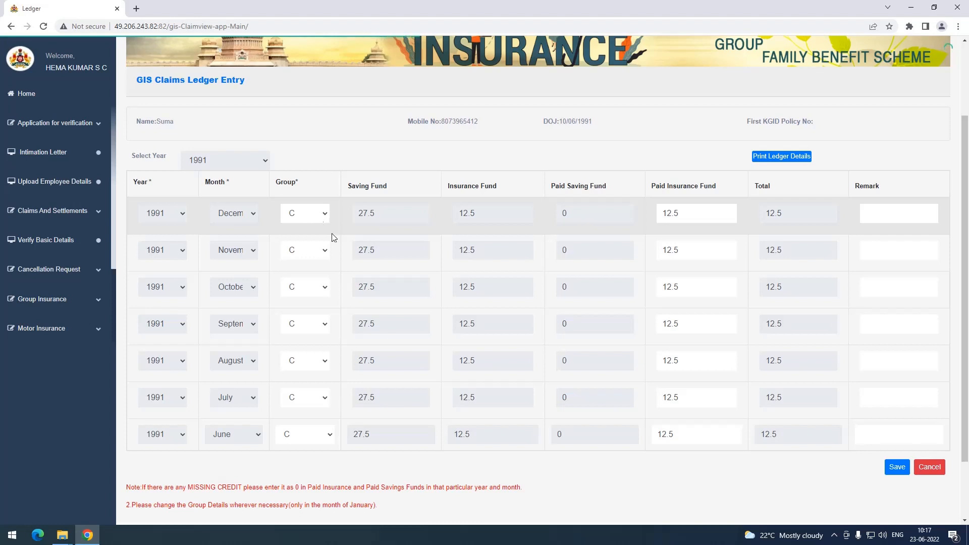
scroll(366, 309, down, 2)
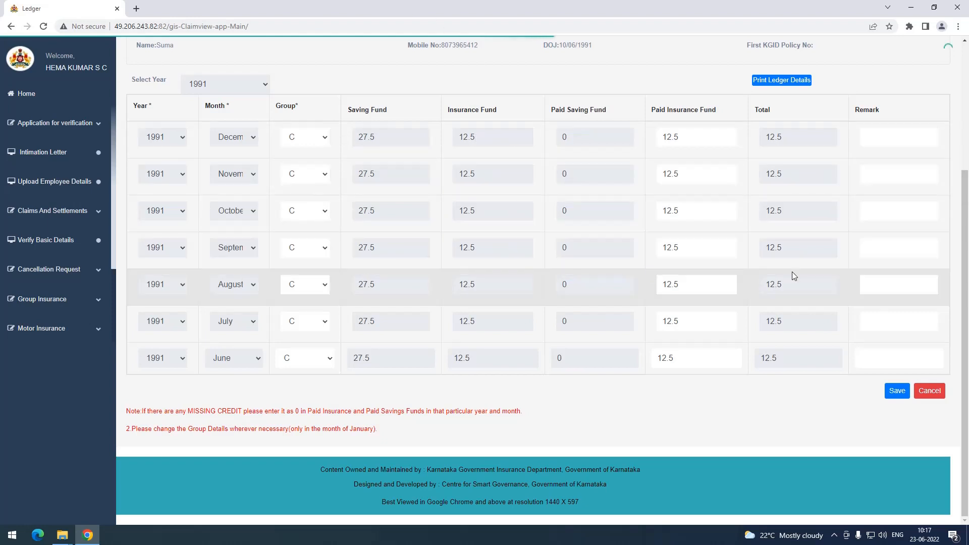
Step: Change September's Paid Insurance Fund to 12.5
click(710, 245)
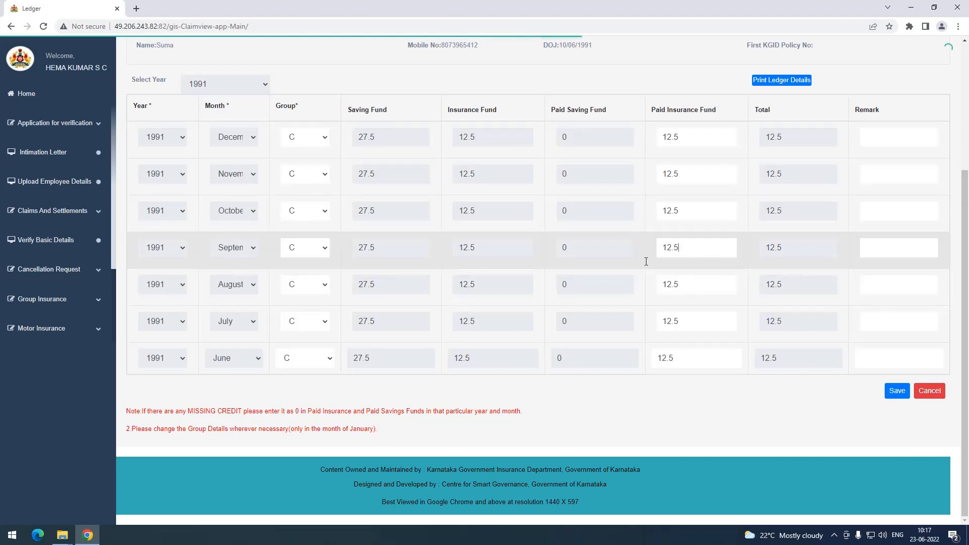
key(BackSpace)
key(BackSpace)
text(12.5)
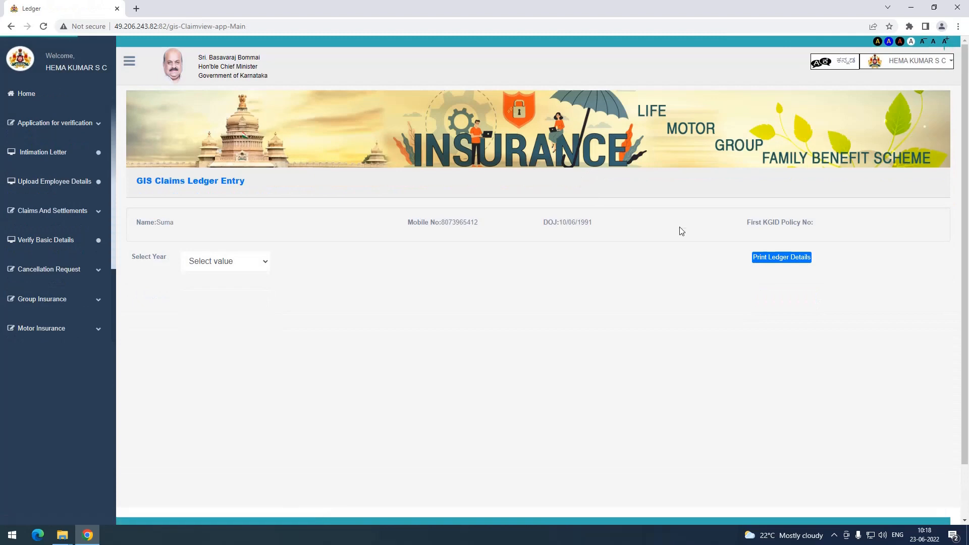
Step: Load the 1992 ledger and set May's Paid Saving Fund and Paid Insurance Fund to 0
click(222, 265)
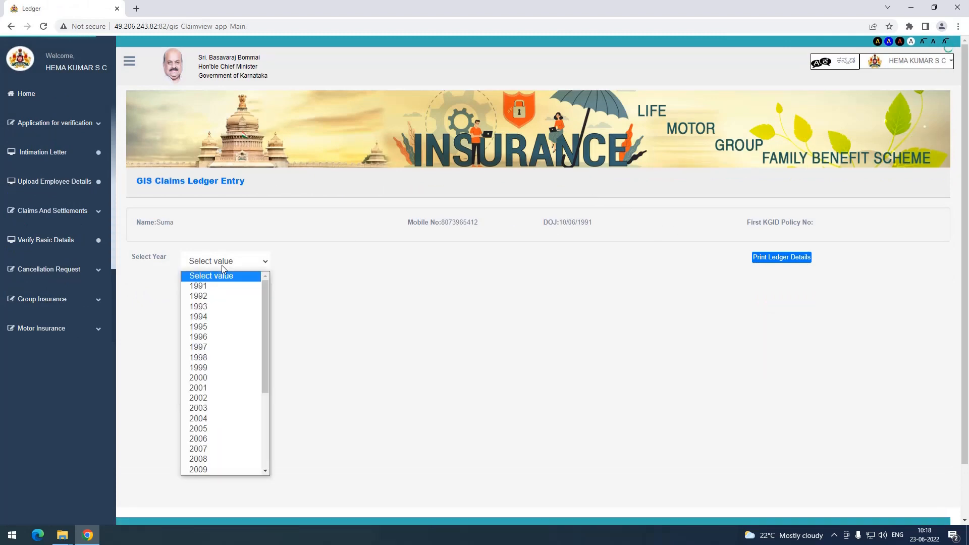
click(217, 295)
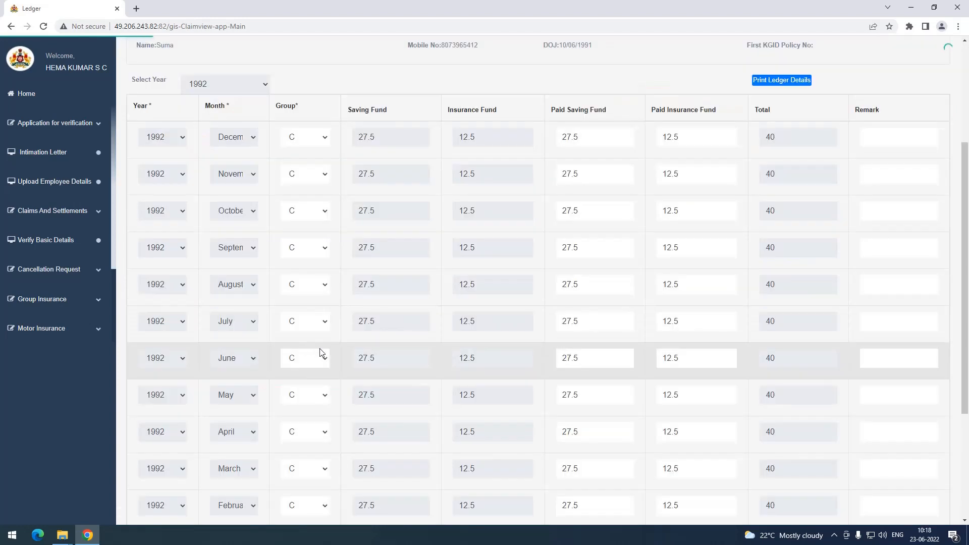
scroll(253, 346, down, 2)
scroll(606, 342, down, 2)
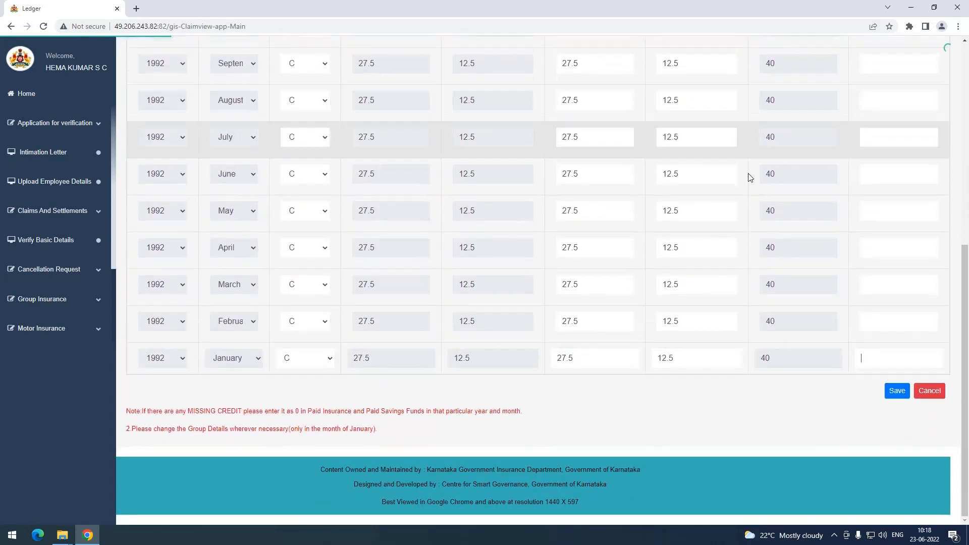
click(589, 217)
key(BackSpace)
key(BackSpace)
key(BackSpace)
key(BackSpace)
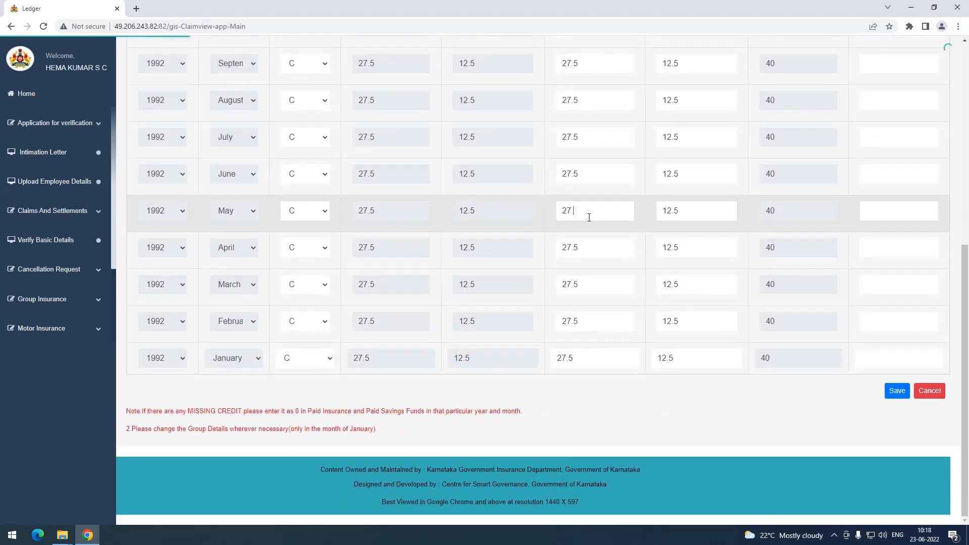
text(0)
key(BackSpace)
key(BackSpace)
key(BackSpace)
key(BackSpace)
text(0)
Step: Save the 1992 ledger with May recorded as a missing credit
scroll(678, 215, up, 4)
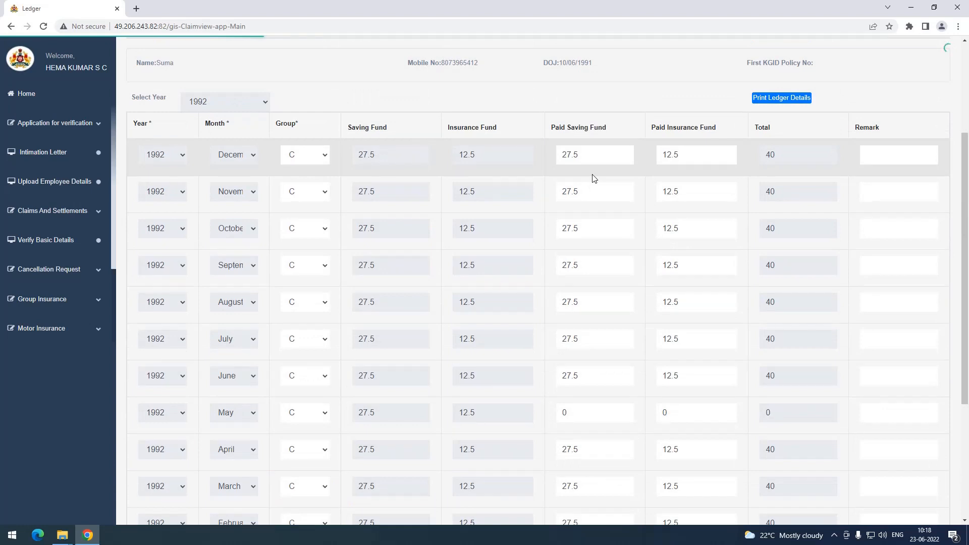
scroll(688, 252, down, 1)
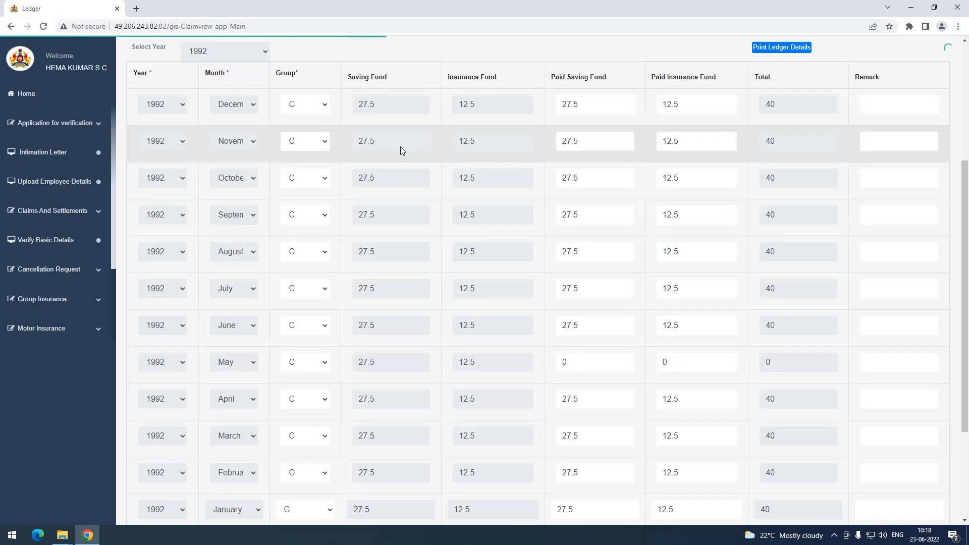
scroll(605, 378, down, 3)
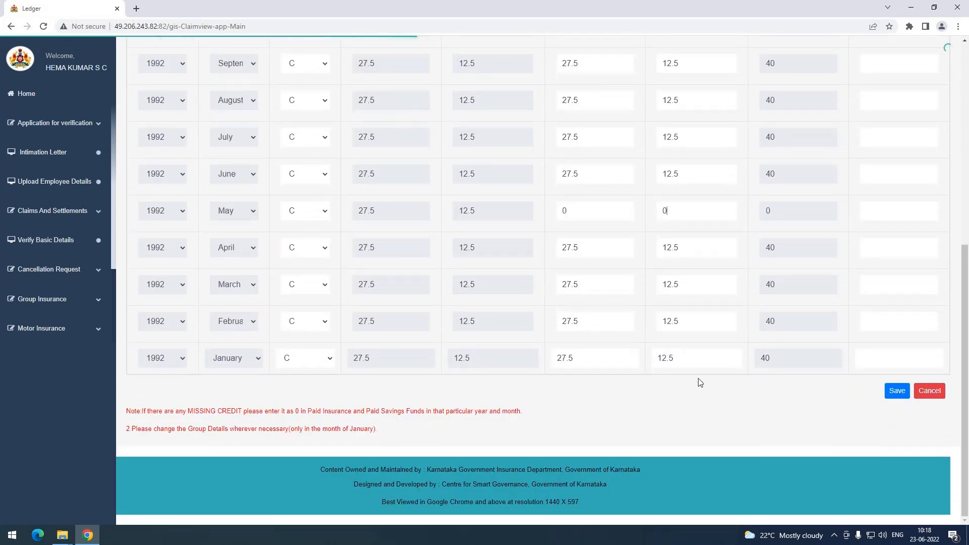
click(897, 391)
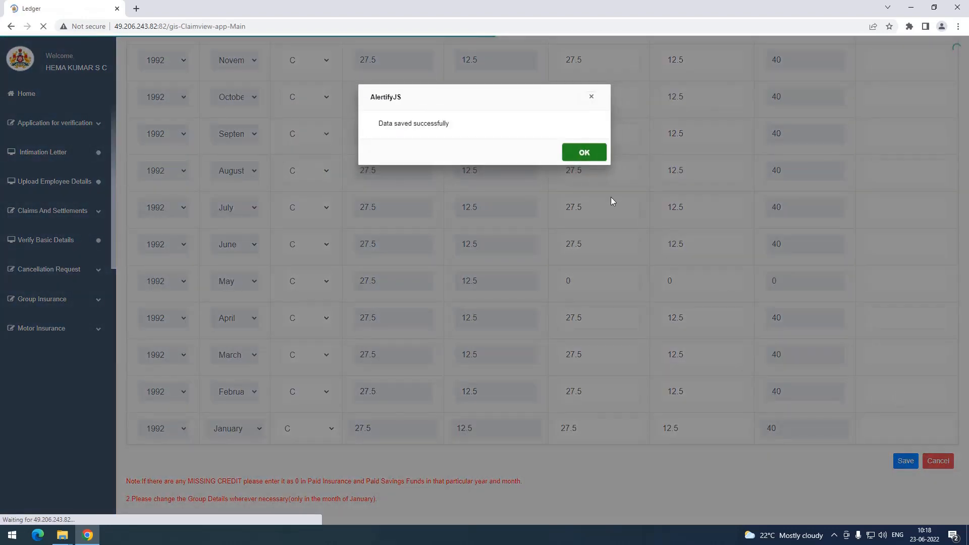
click(578, 153)
click(227, 259)
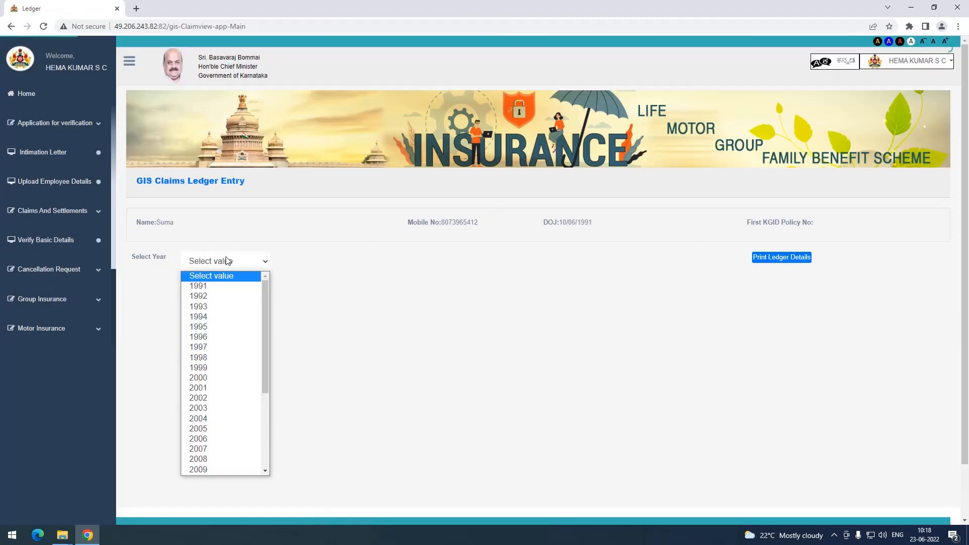
Step: Save the 1993 ledger unchanged
click(212, 304)
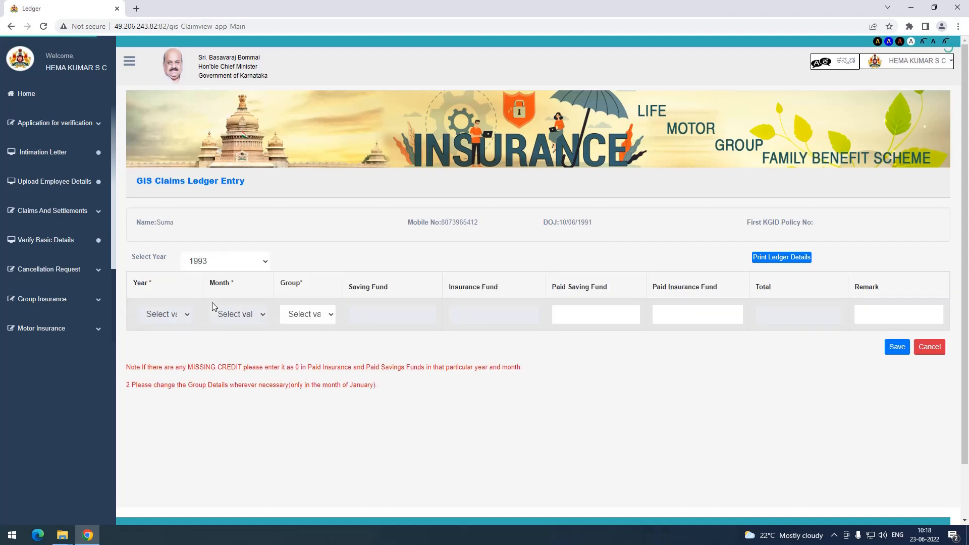
scroll(673, 321, down, 7)
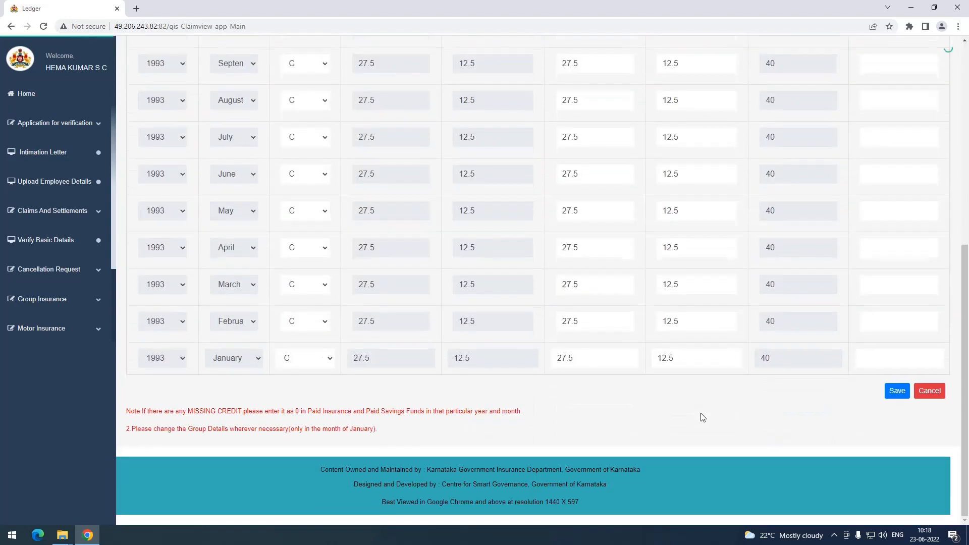
click(897, 391)
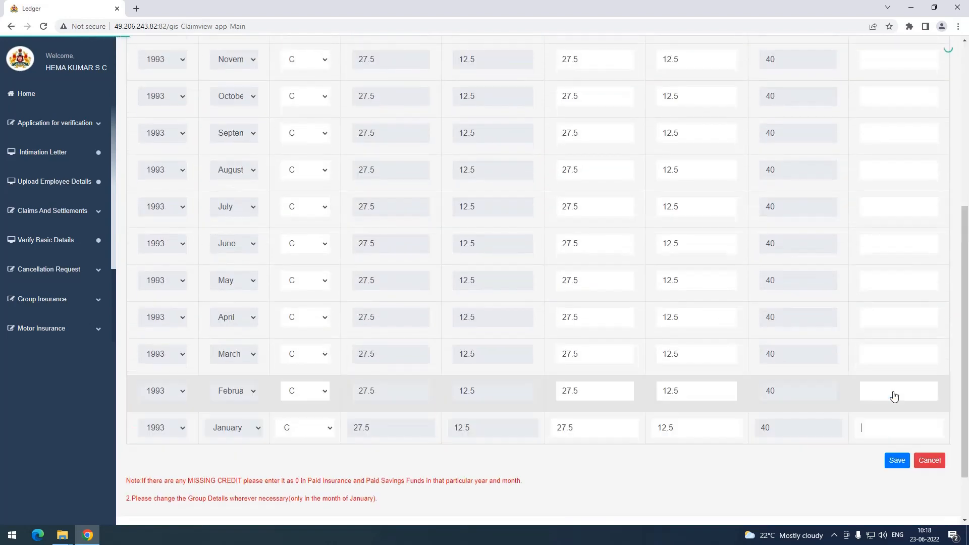
click(583, 151)
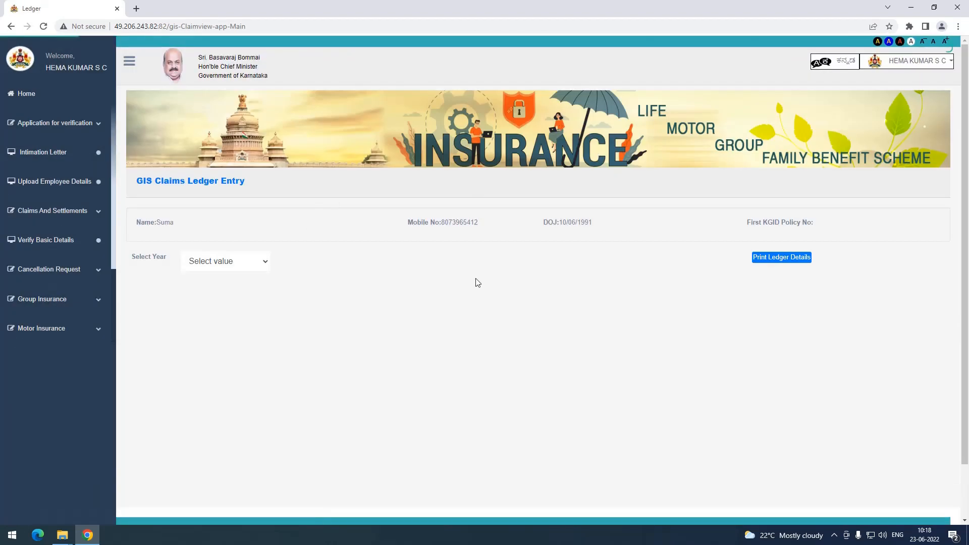
Step: Select 1994 and save its ledger unchanged
click(199, 267)
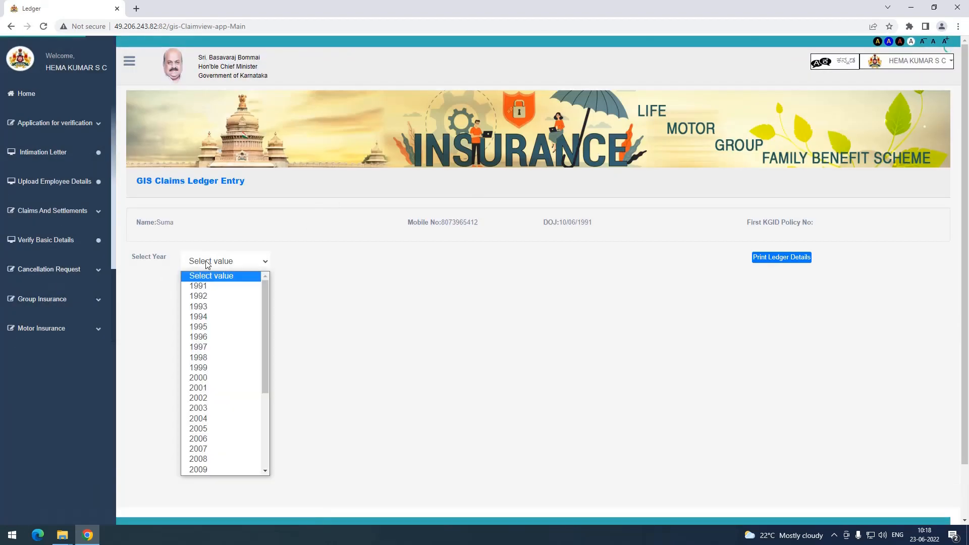
click(205, 316)
scroll(463, 377, down, 3)
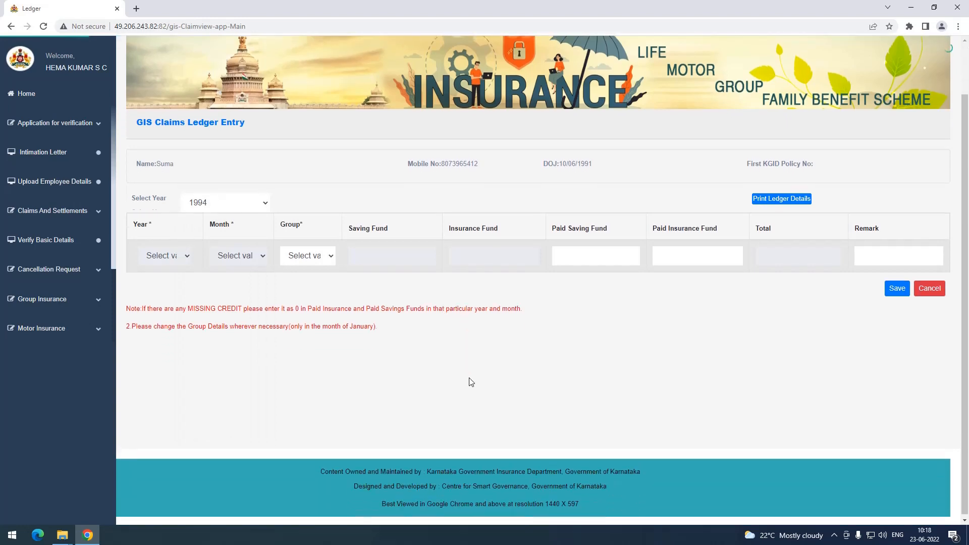
scroll(481, 382, down, 6)
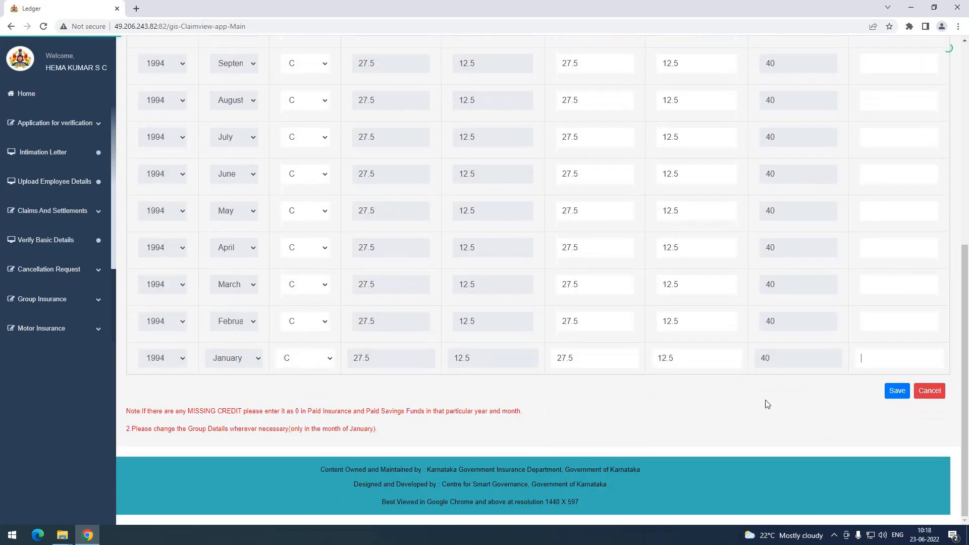
click(896, 392)
click(581, 152)
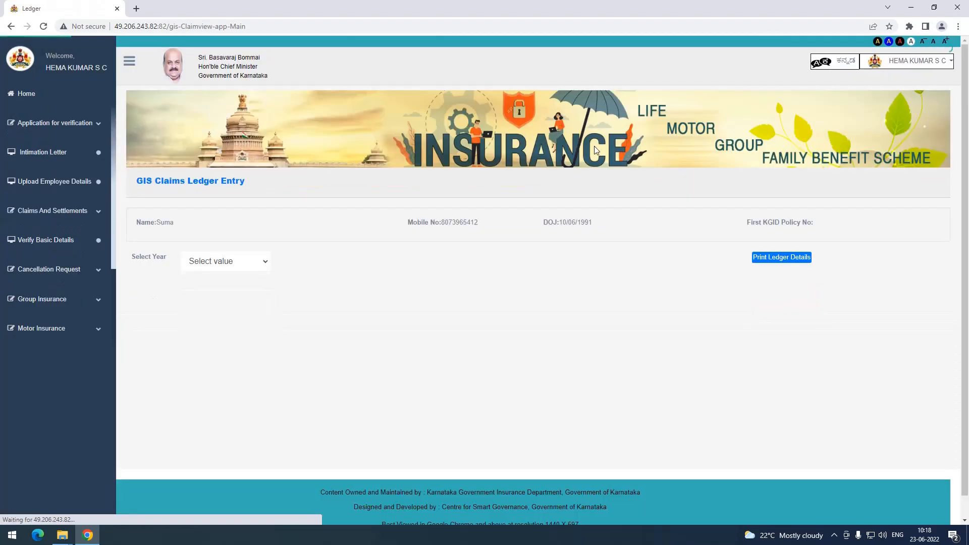
Step: Select 1995 and save its ledger, each month at 27.5 saving and 12.5 insurance
click(219, 260)
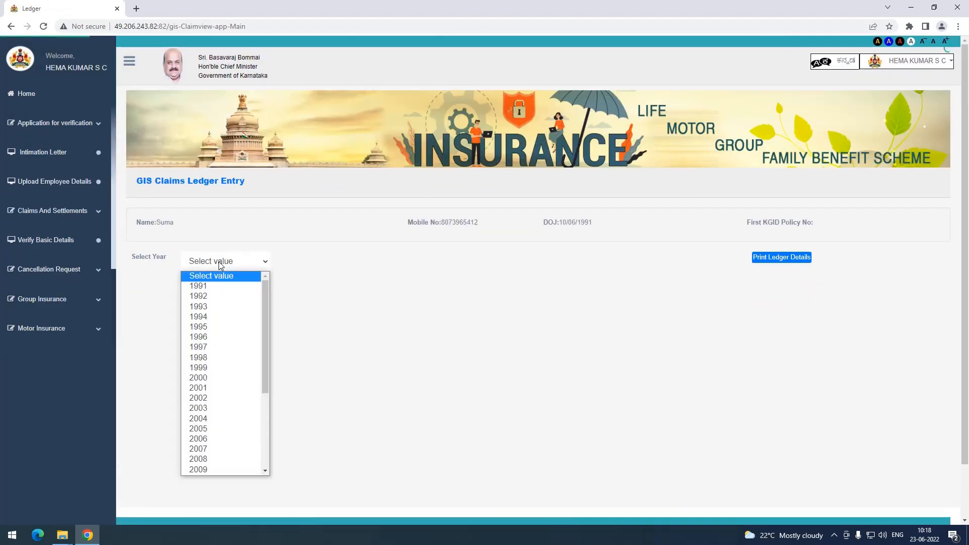
click(215, 327)
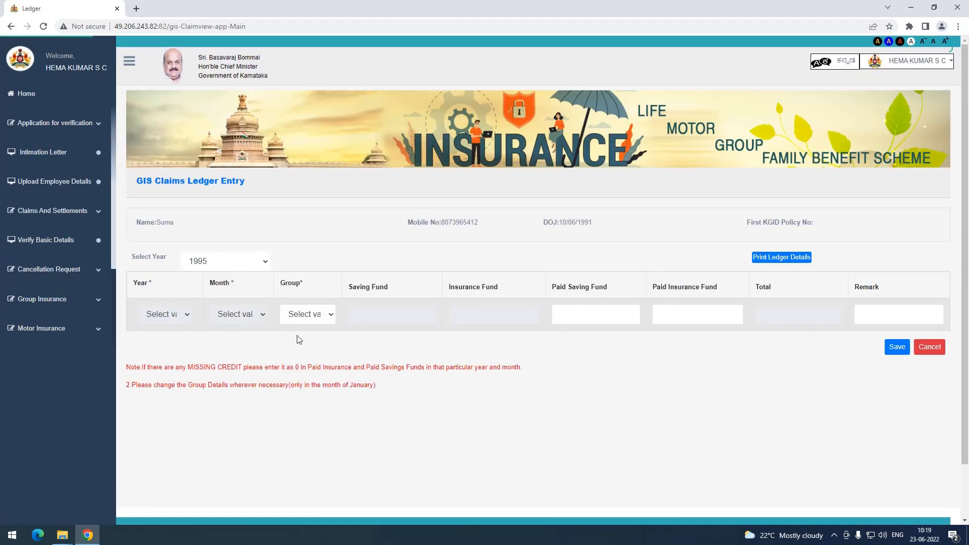
scroll(323, 342, down, 3)
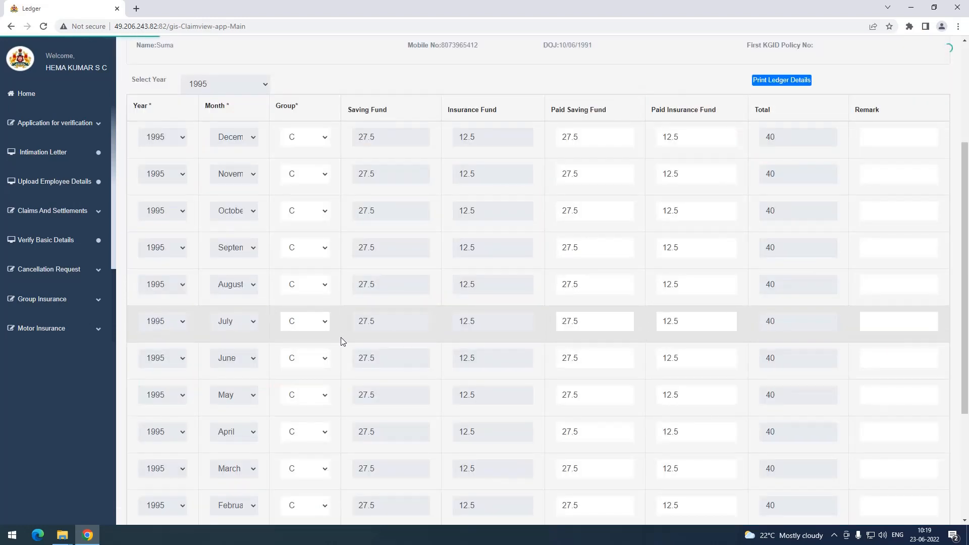
scroll(421, 371, down, 1)
scroll(422, 375, down, 1)
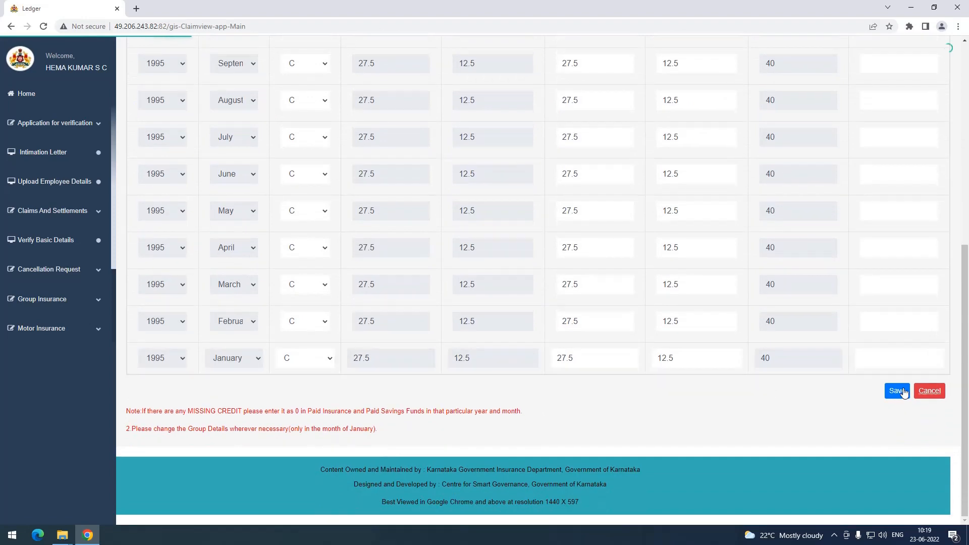
click(895, 393)
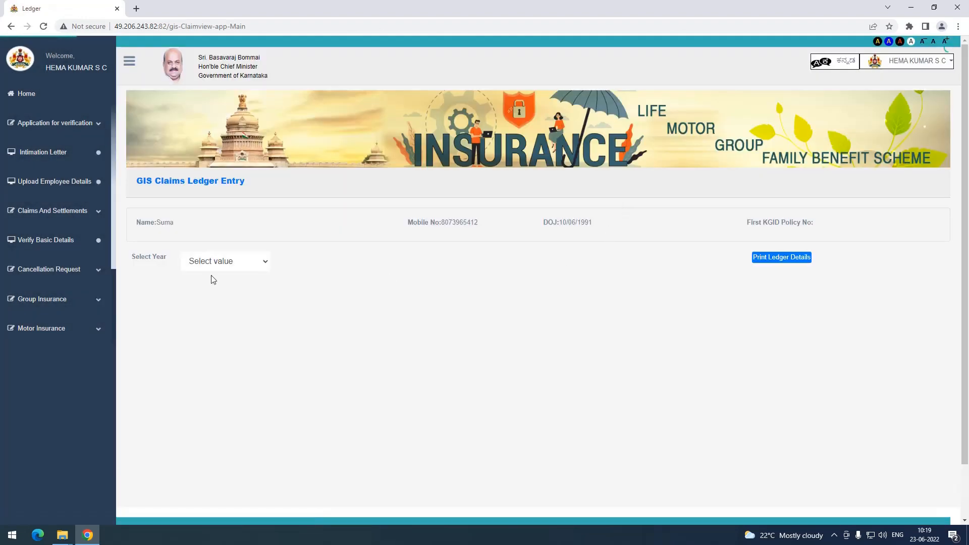
click(209, 265)
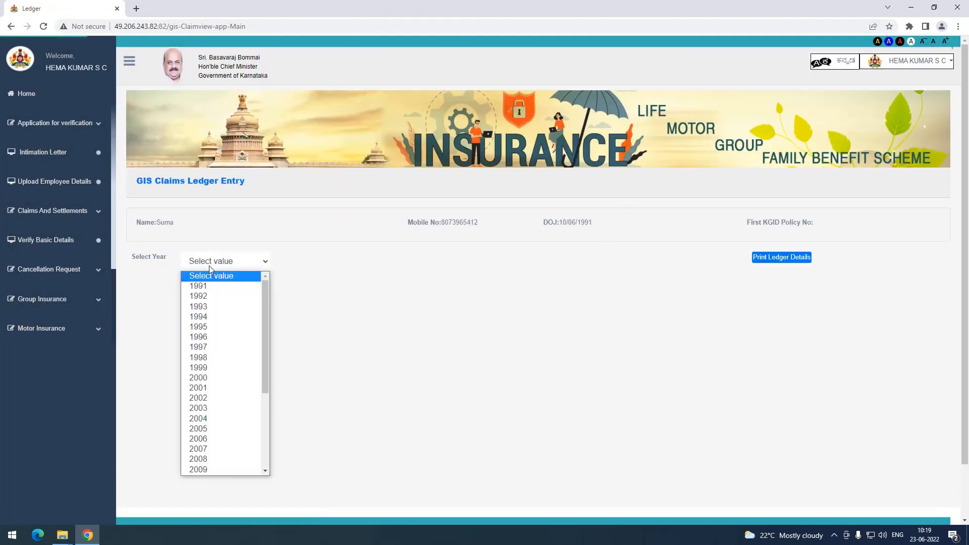
Step: Select 1996 and save its ledger unchanged
click(221, 336)
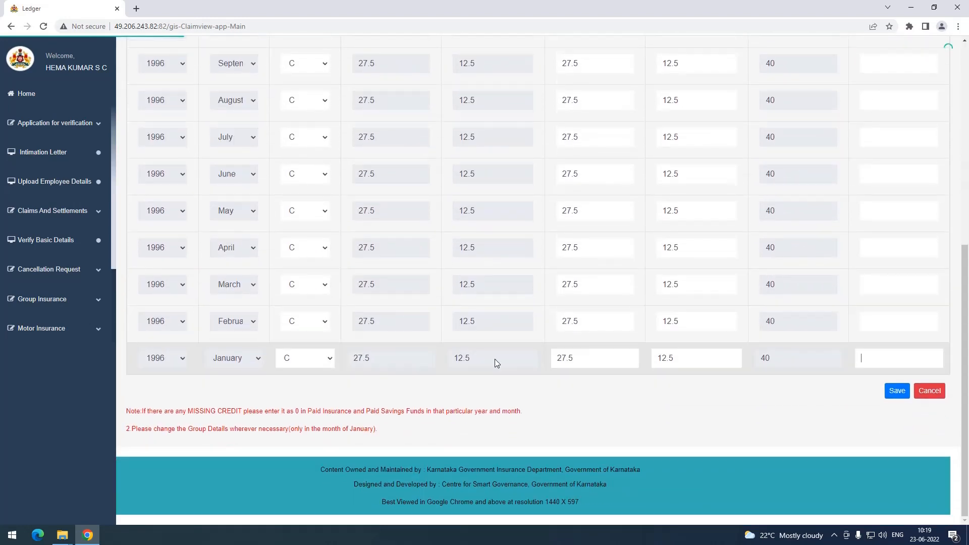
click(897, 393)
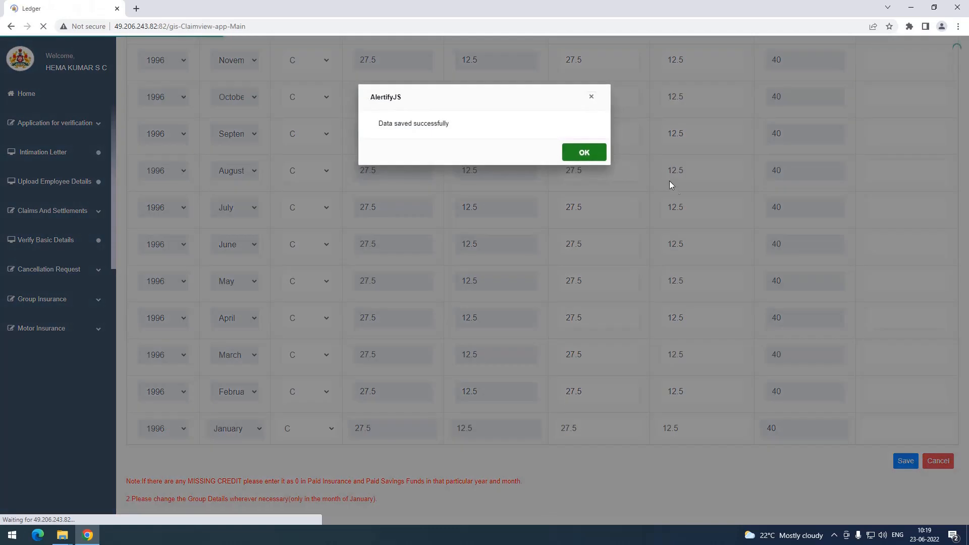
click(580, 152)
Step: Load the 1997 ledger showing 27.5 saving, 12.5 insurance, 40 total monthly
click(223, 261)
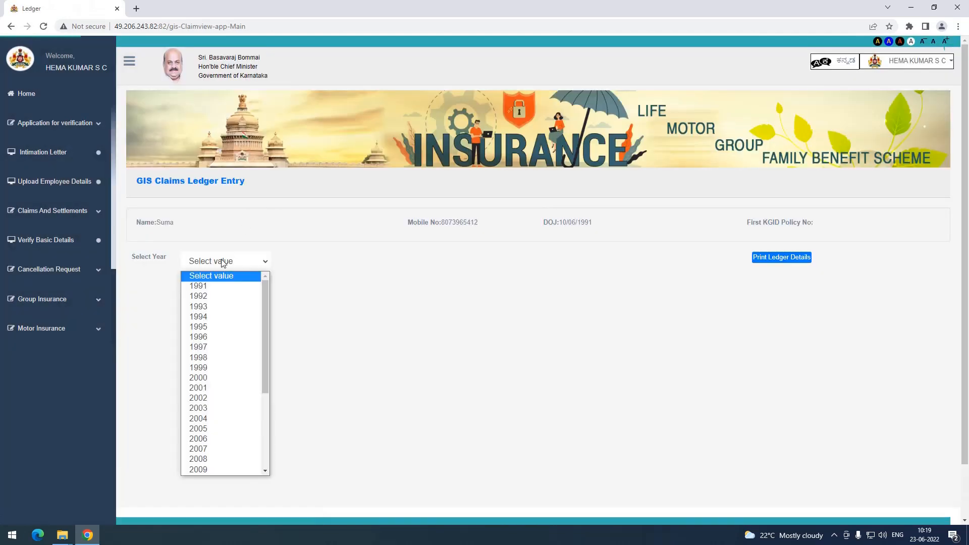
click(221, 348)
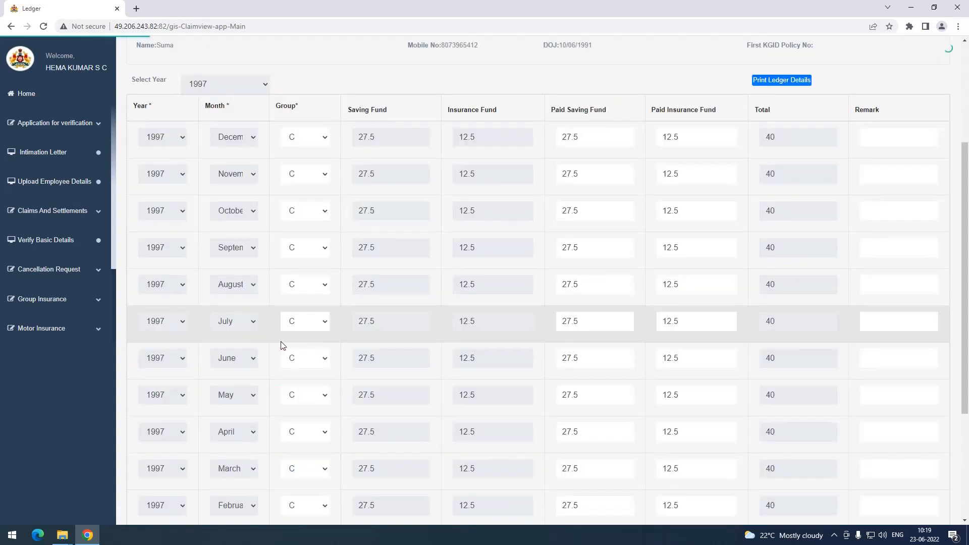
scroll(293, 429, down, 4)
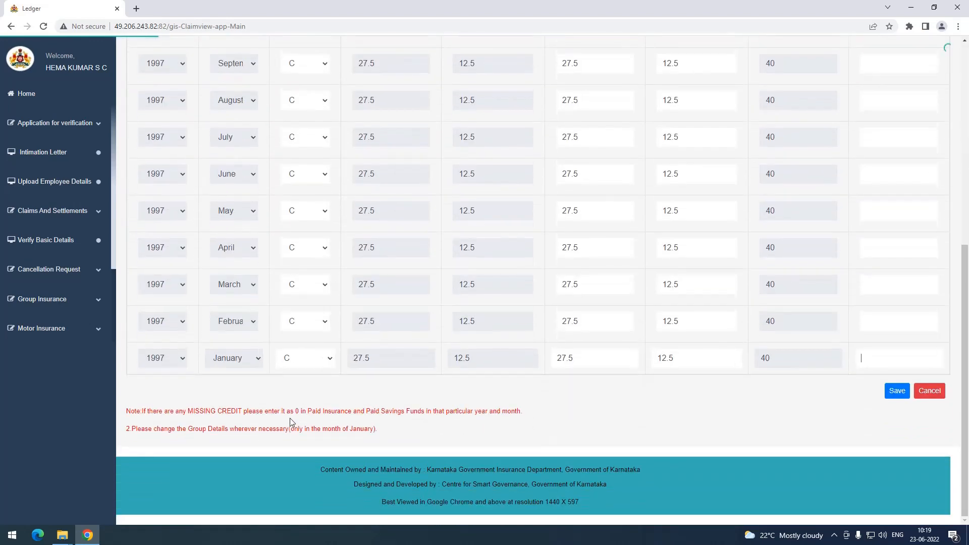
Step: Change January 1997's group from C to B, making months 41.25/18.75/60, and save
click(300, 365)
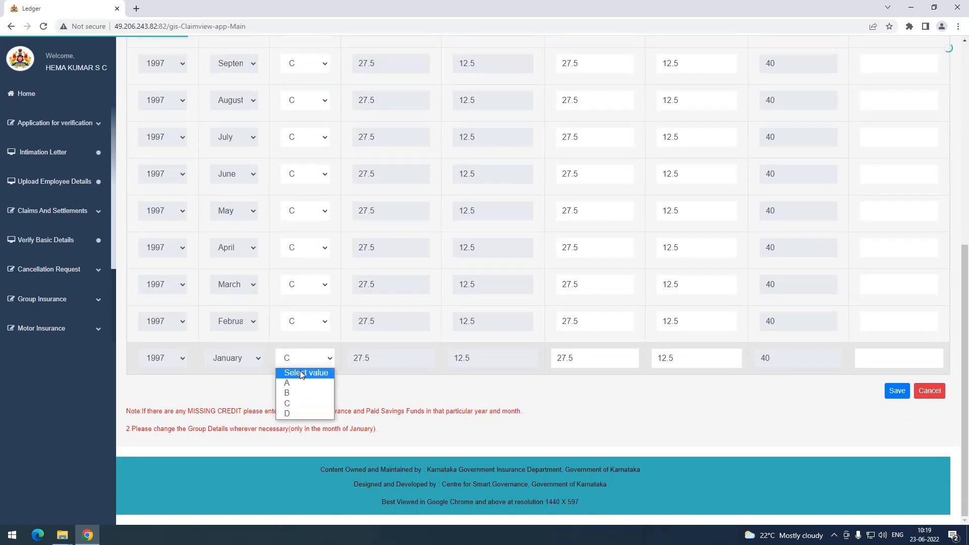
click(300, 394)
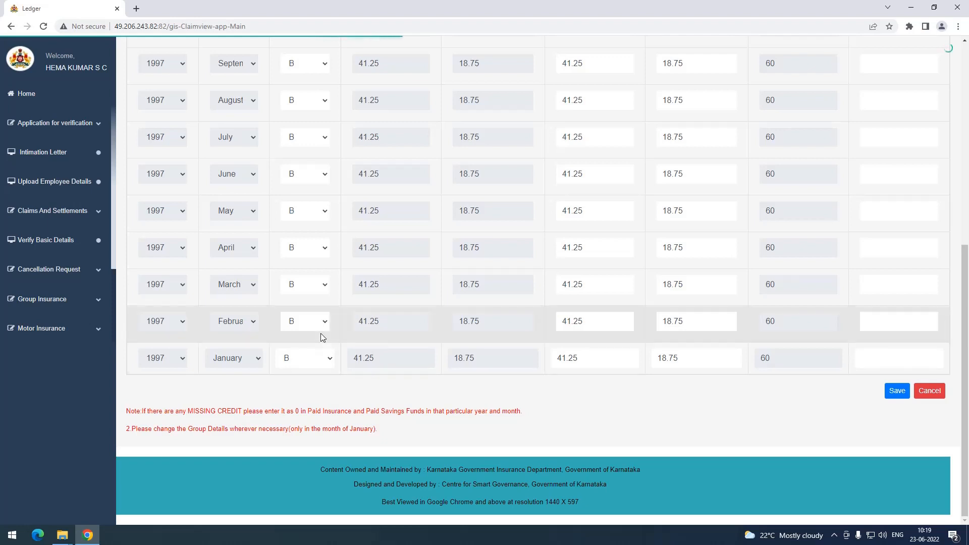
scroll(416, 359, up, 1)
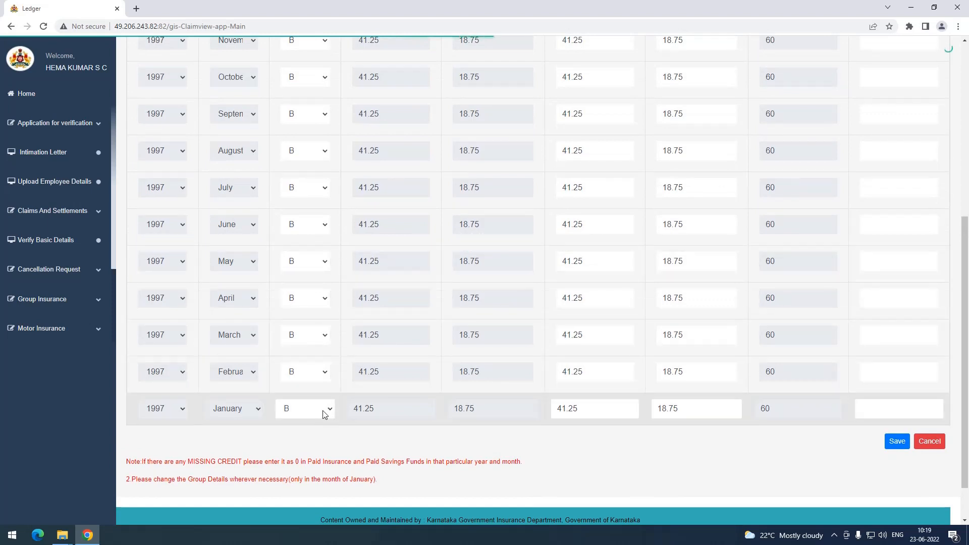
click(897, 443)
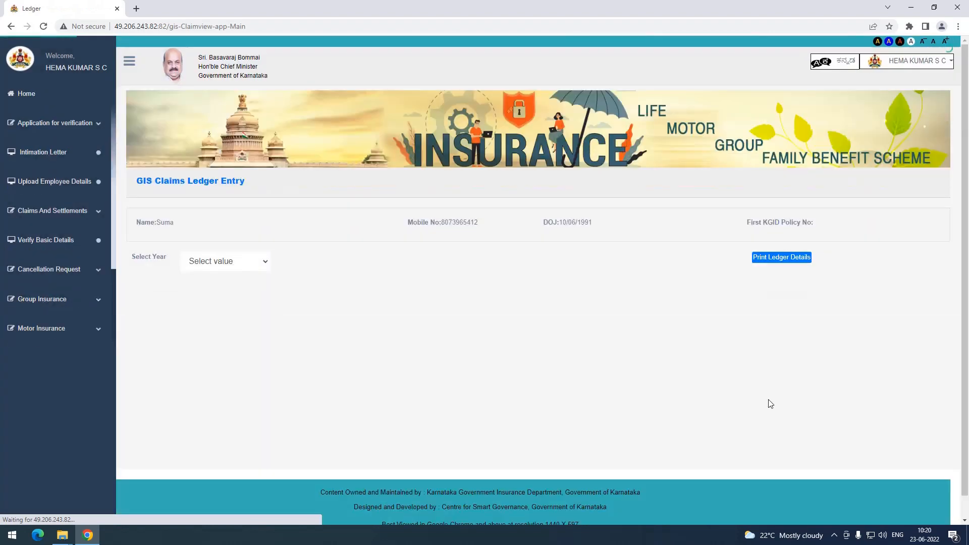
click(238, 261)
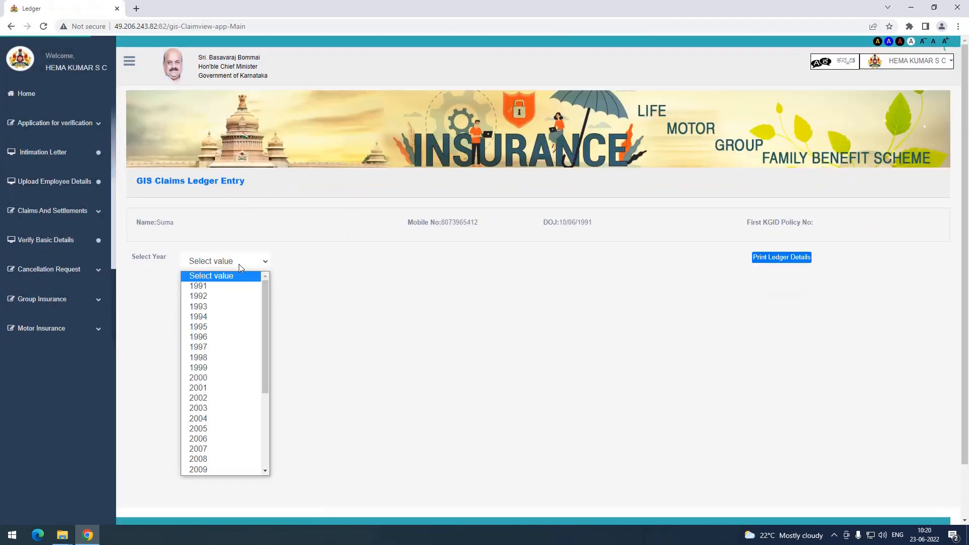
Step: Select 1998 and save its monthly ledger entries
click(208, 358)
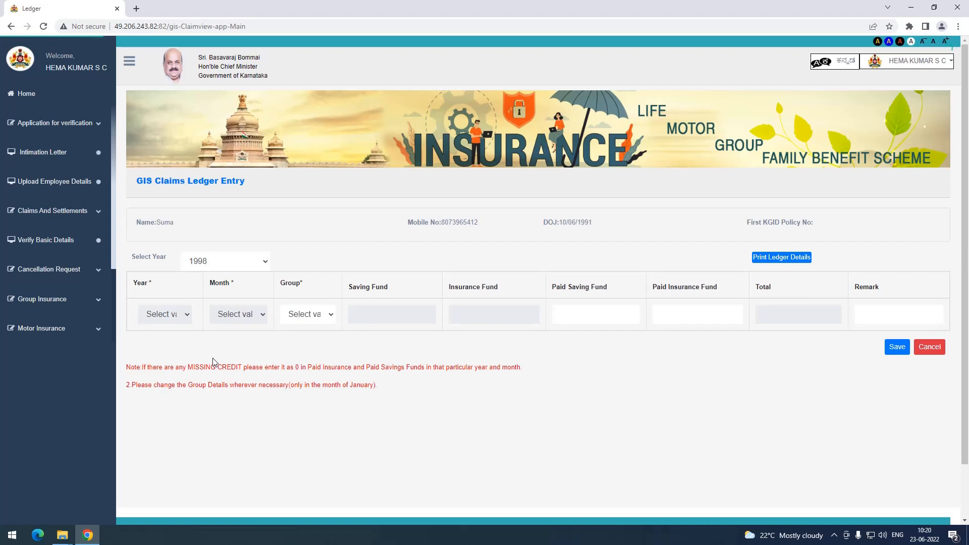
scroll(213, 361, down, 3)
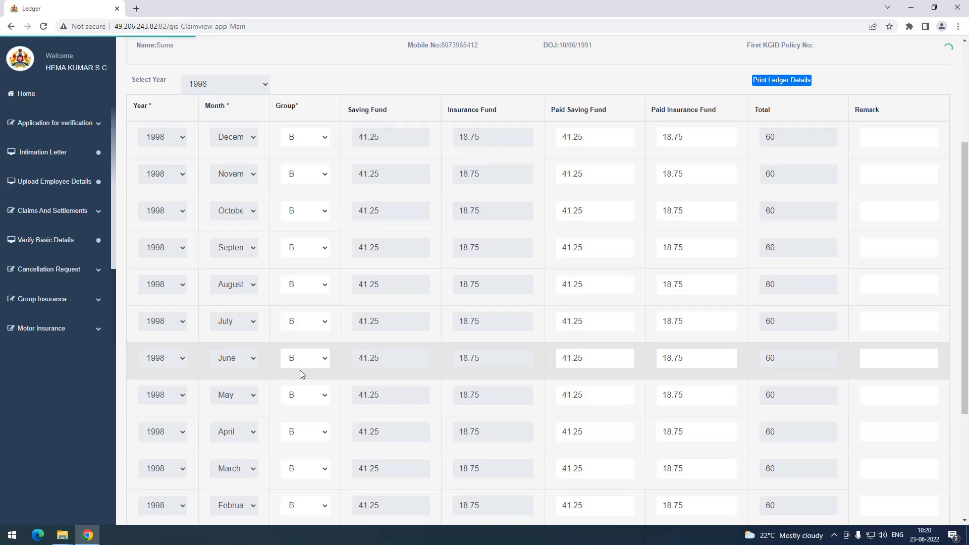
scroll(373, 382, down, 4)
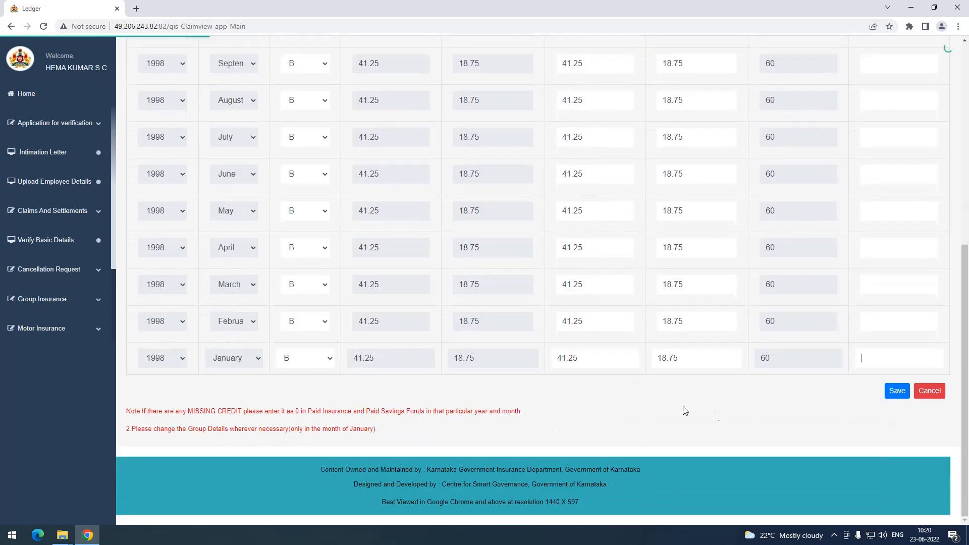
click(897, 393)
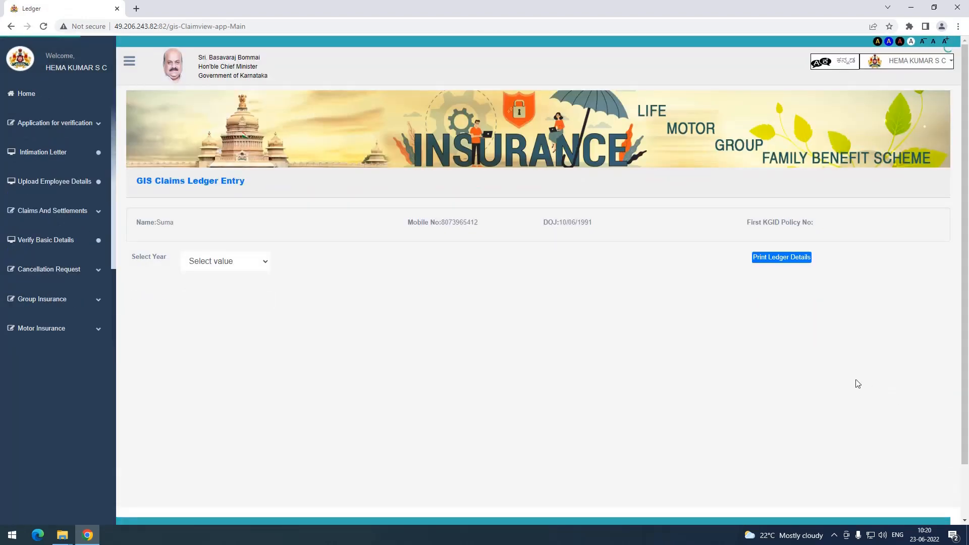
Step: Select 1999 and save its ledger at 41.25 saving, 18.75 insurance
click(236, 266)
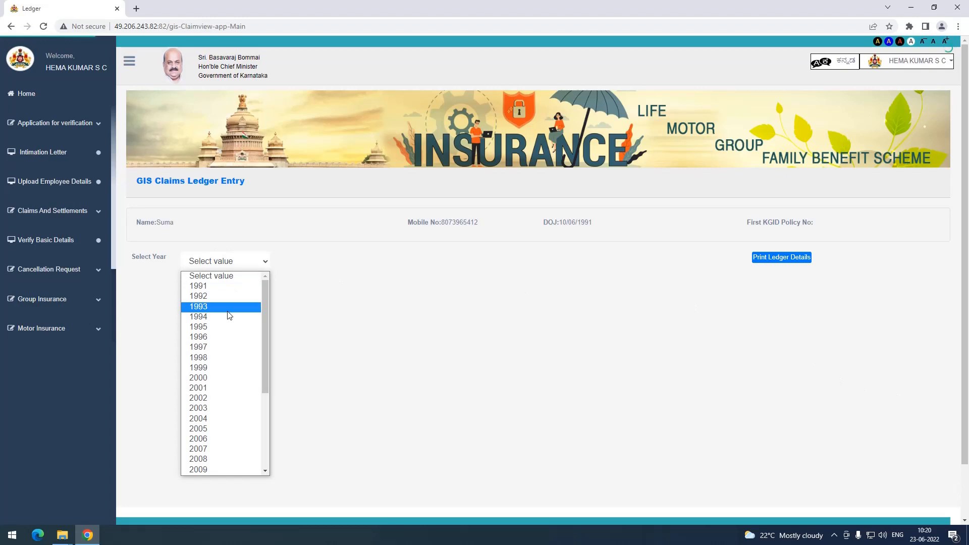
click(218, 368)
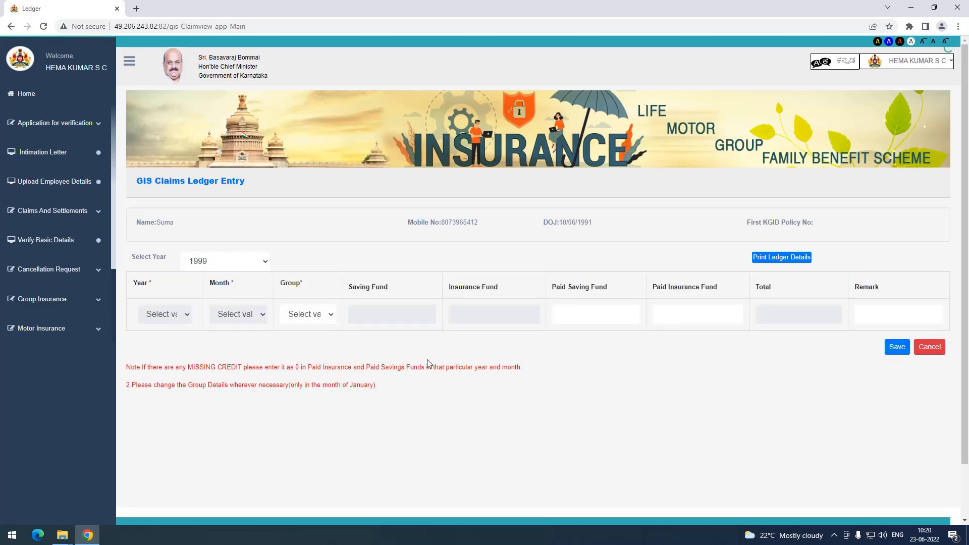
scroll(428, 361, down, 7)
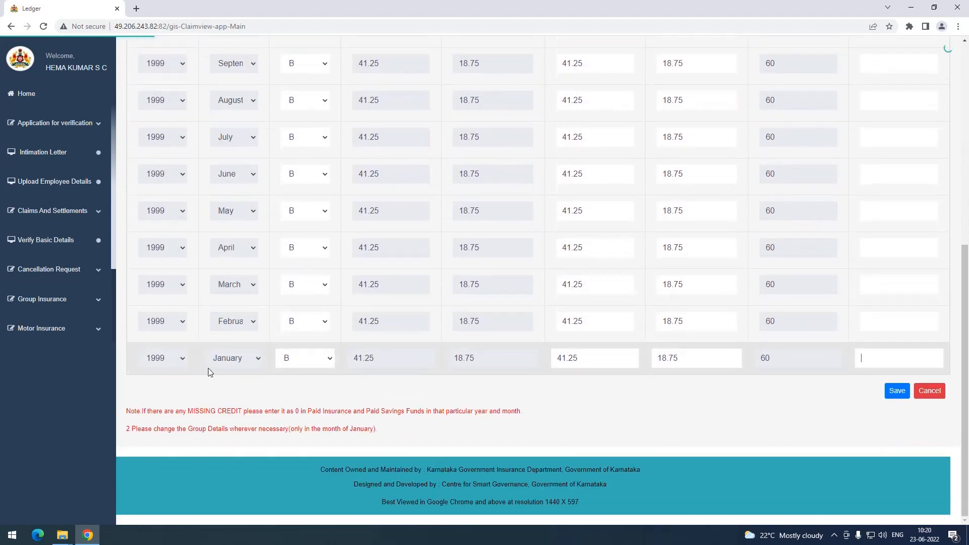
click(894, 393)
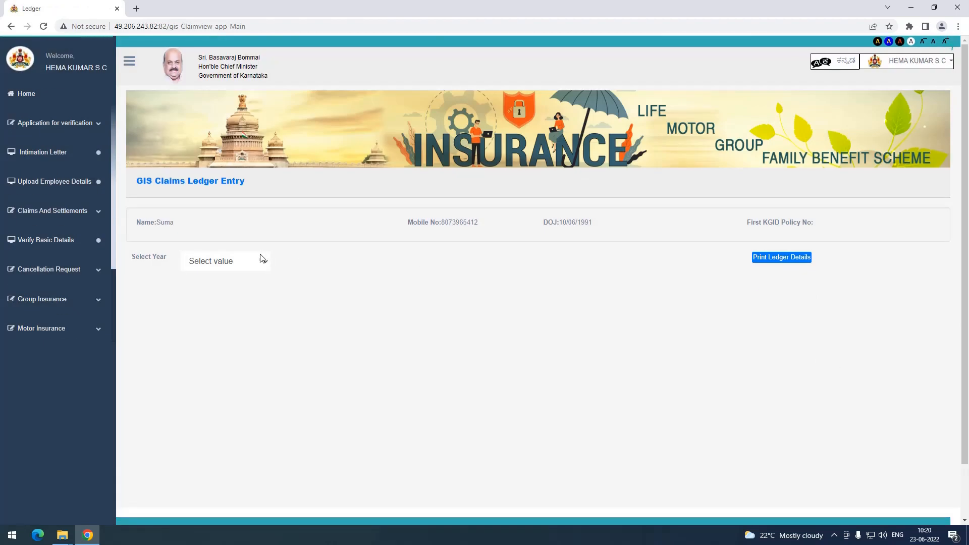
Step: Load the saved 1998 ledger and delete that year
click(246, 259)
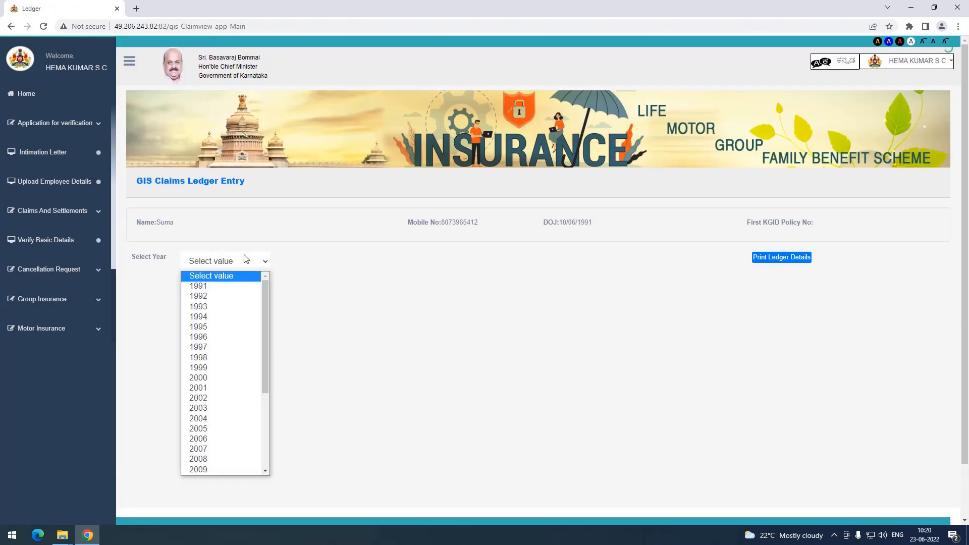
click(208, 359)
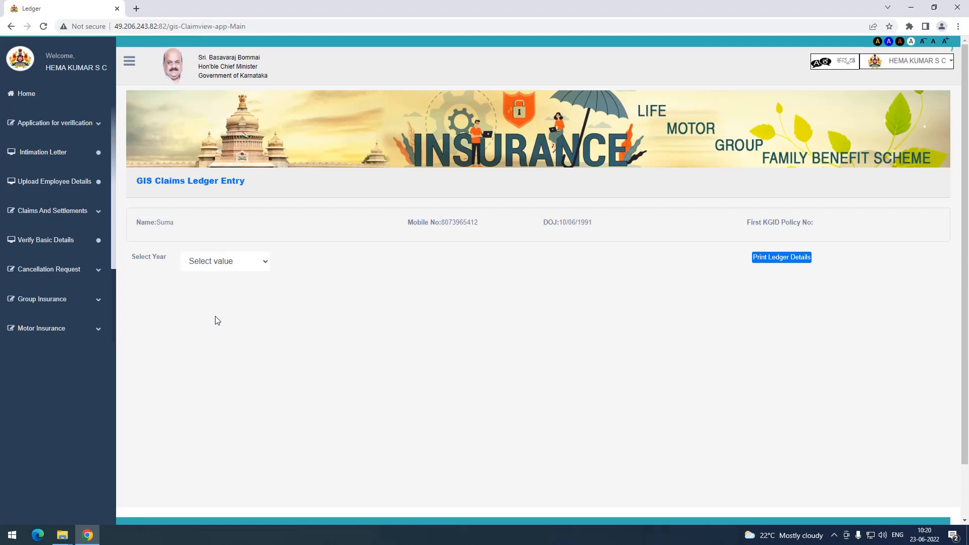
click(217, 319)
scroll(328, 298, down, 2)
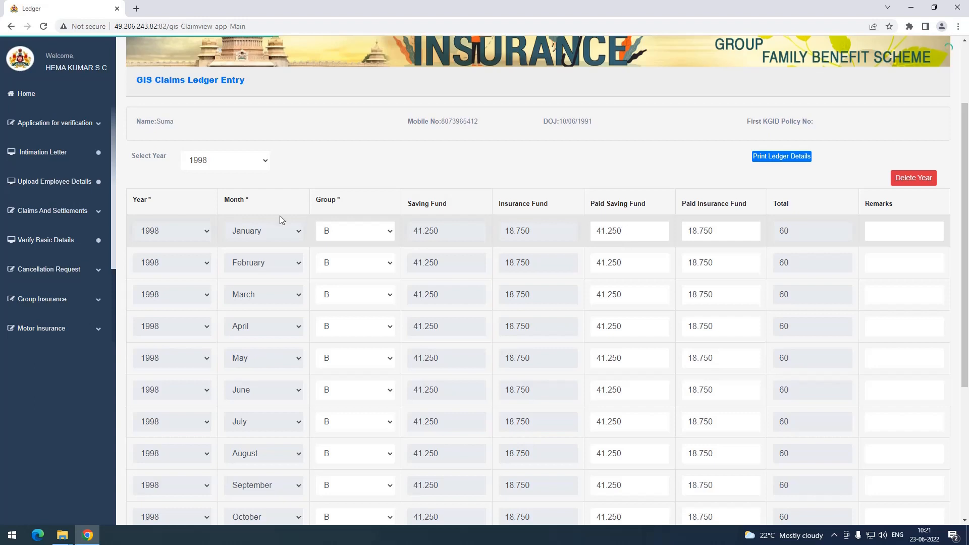
scroll(320, 301, down, 3)
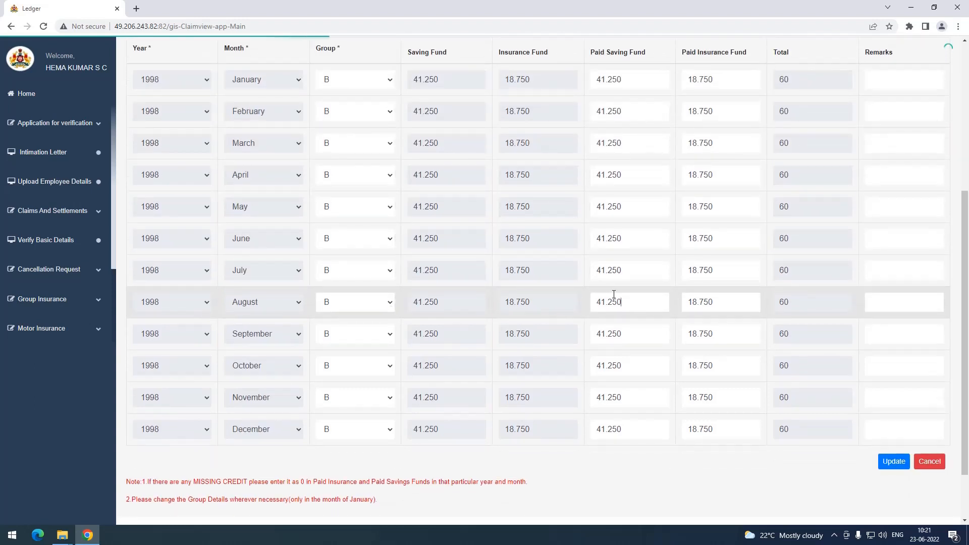
scroll(618, 294, up, 1)
scroll(665, 349, down, 1)
scroll(667, 350, up, 3)
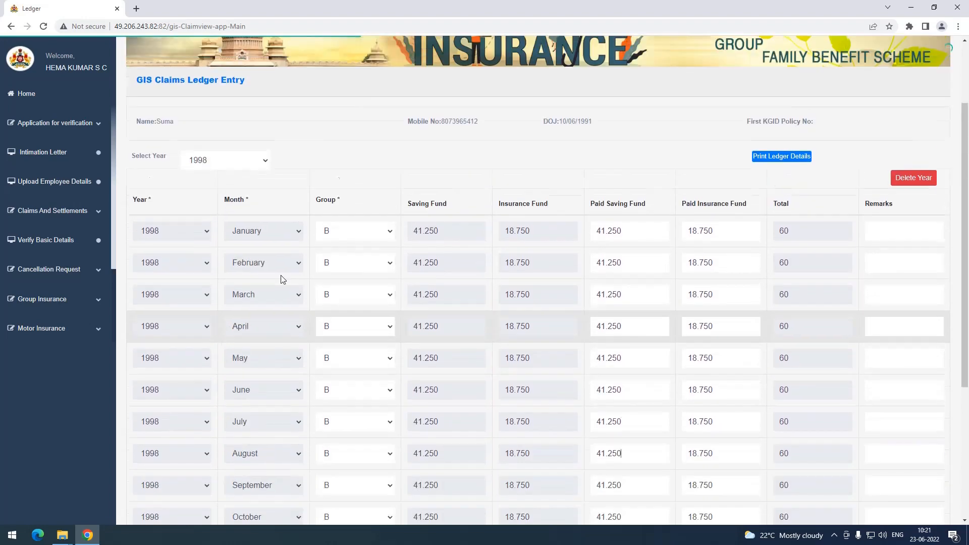
click(907, 186)
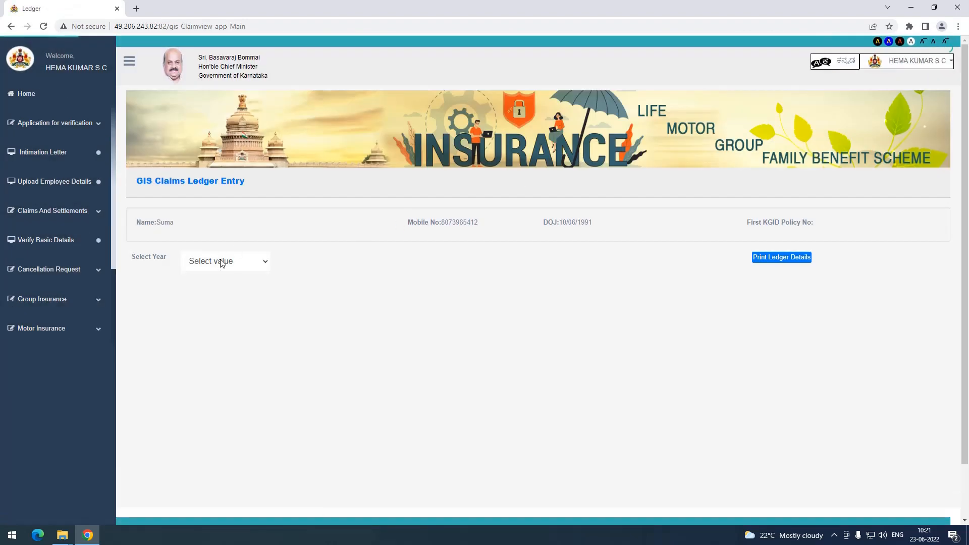
Step: Reselect 1998 to regenerate its 41.25/18.75/60 rows and save the ledger
click(222, 261)
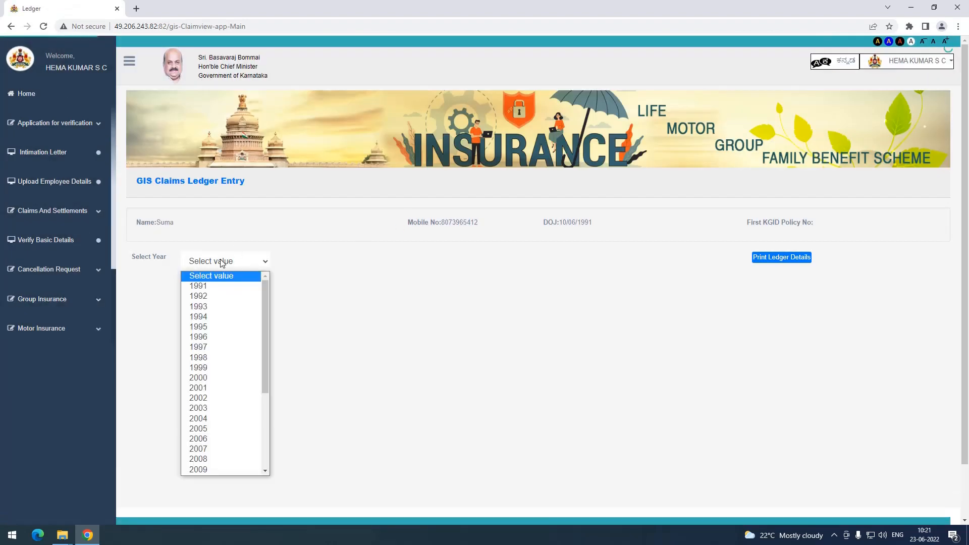
click(233, 363)
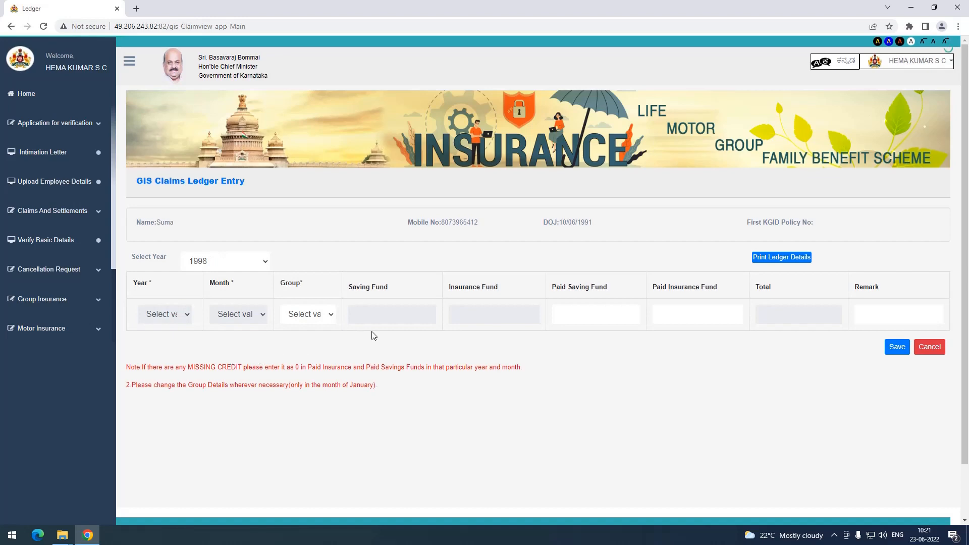
scroll(371, 331, down, 4)
scroll(541, 340, down, 4)
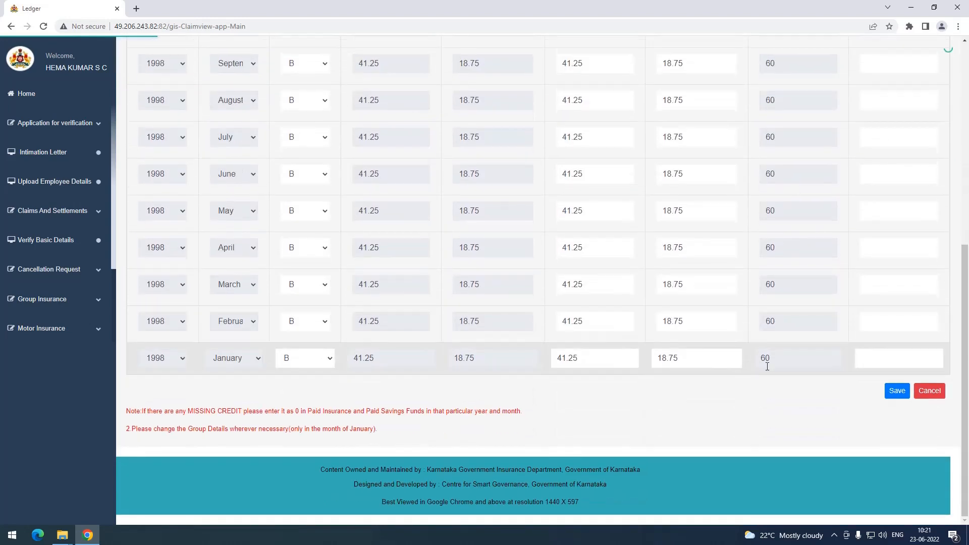
click(899, 390)
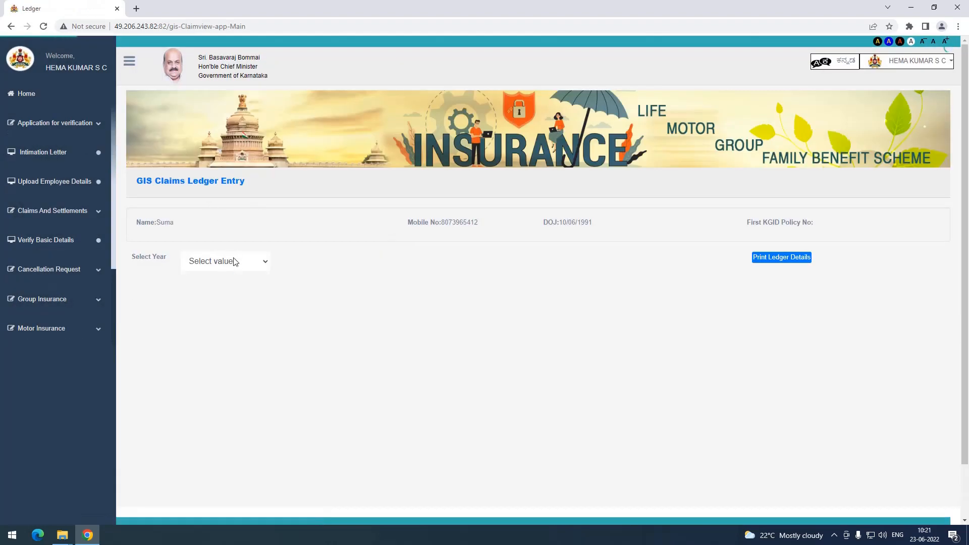
Step: Select 1999 and save its monthly ledger entries
click(234, 261)
click(206, 370)
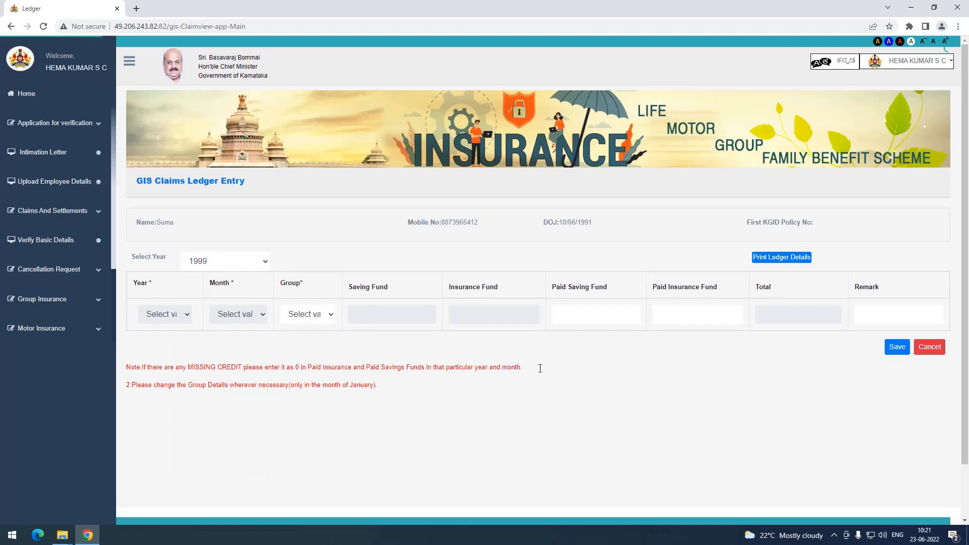
scroll(540, 369, down, 7)
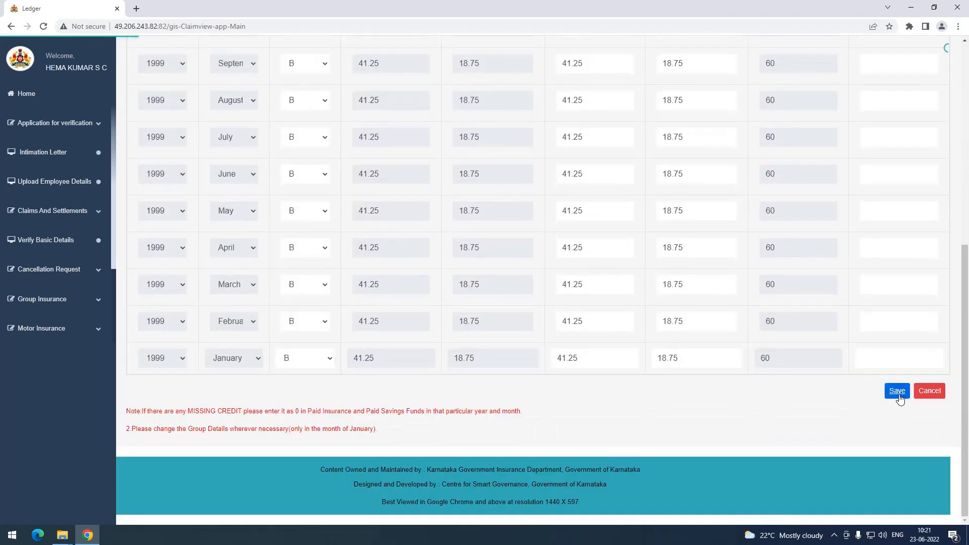
click(899, 396)
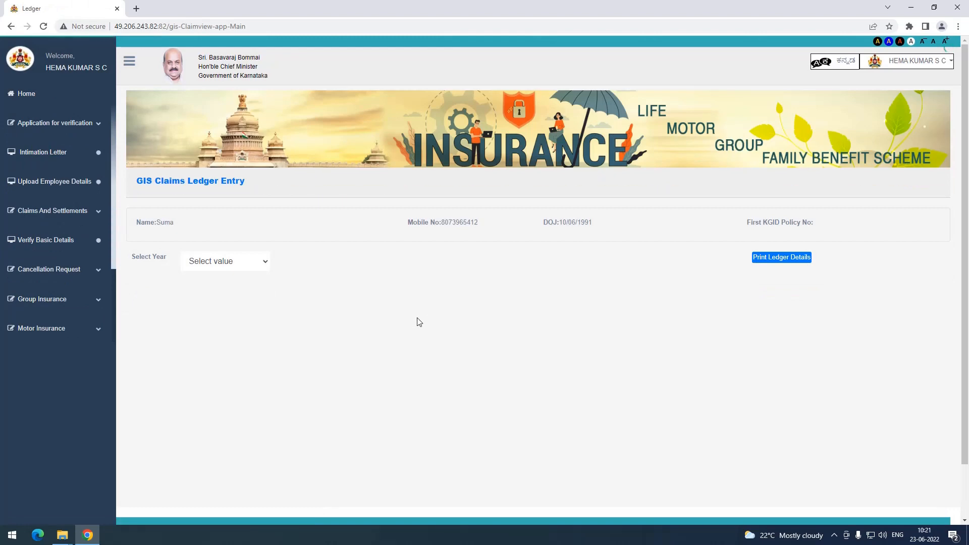
scroll(419, 321, down, 1)
Step: Select 2000 and save its ledger at 123 saving, 57 insurance
click(255, 211)
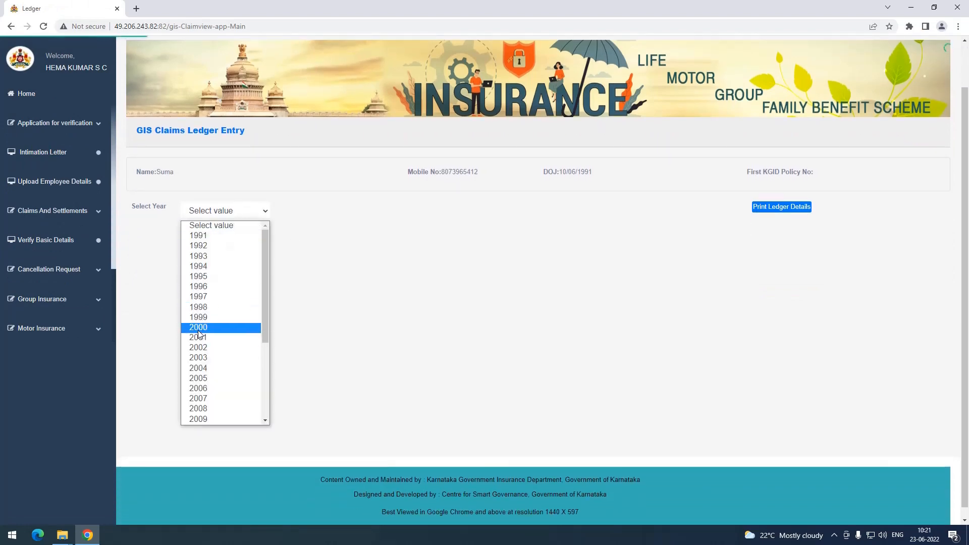
click(201, 330)
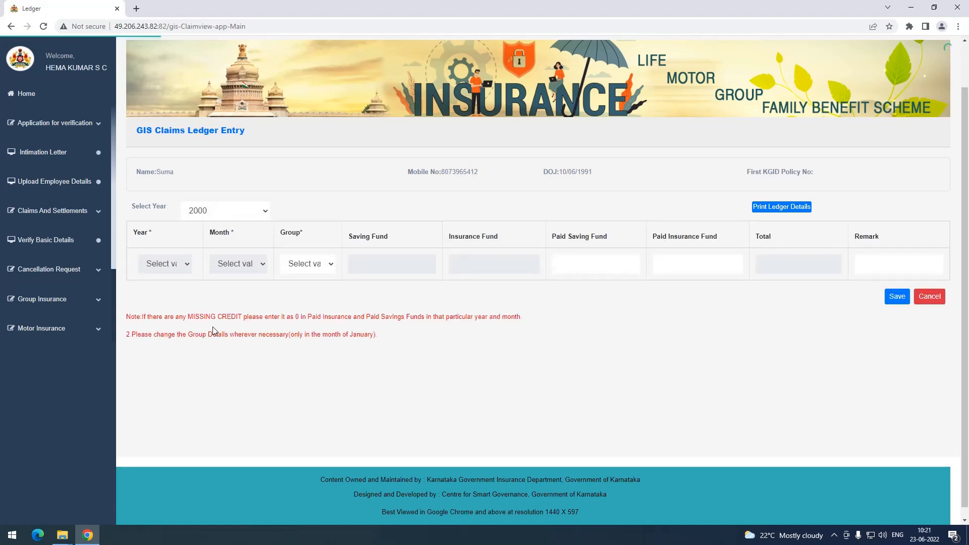
scroll(213, 326, down, 4)
scroll(140, 338, down, 3)
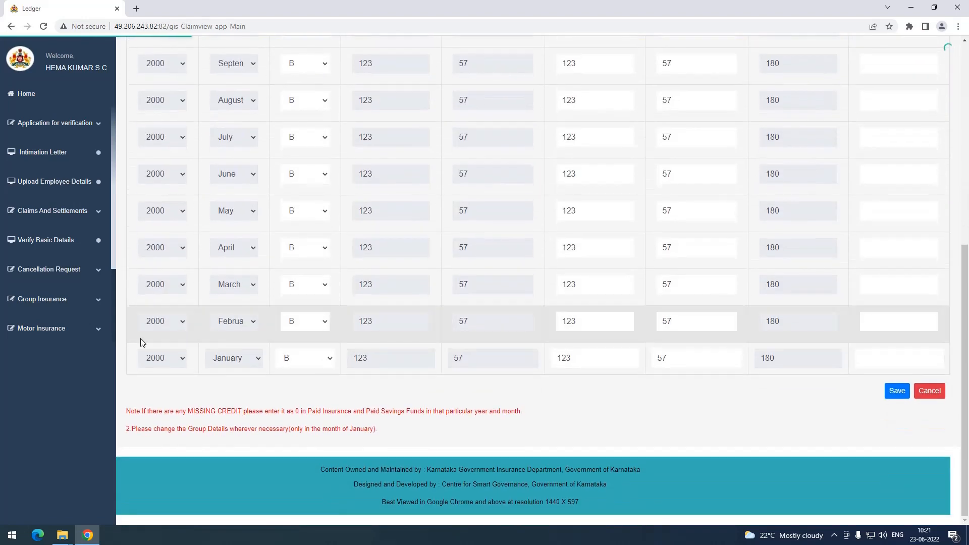
click(896, 391)
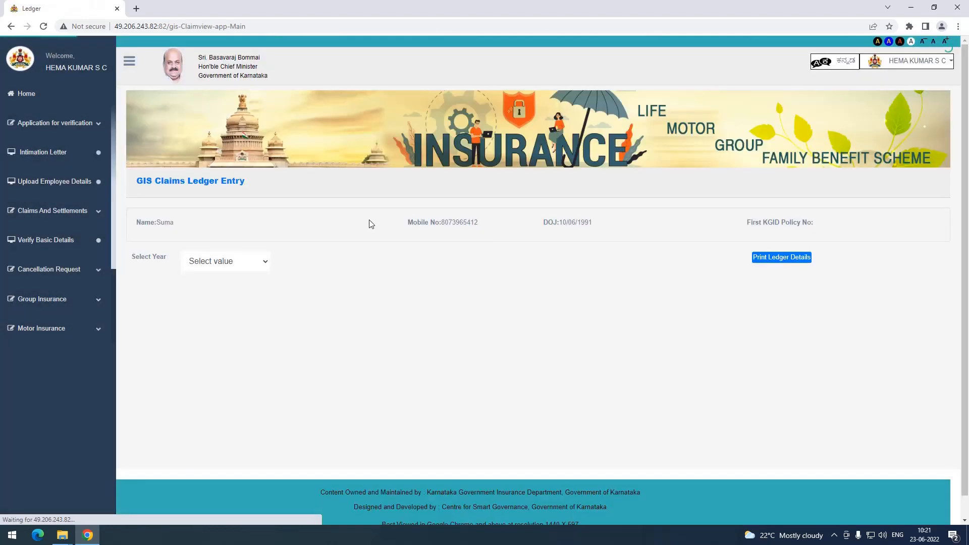
Step: Select 2001 and save its ledger at 123 saving, 57 insurance, 180 total
click(225, 260)
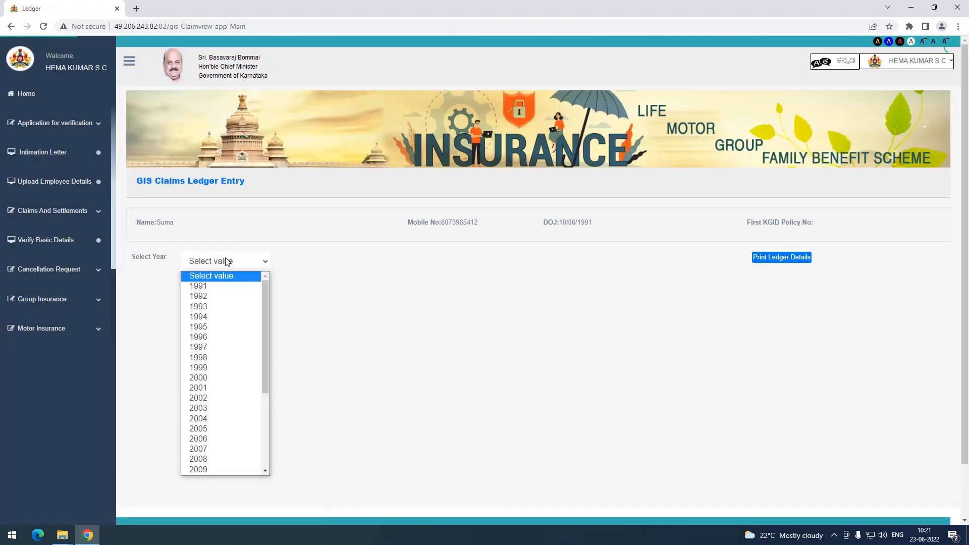
click(221, 393)
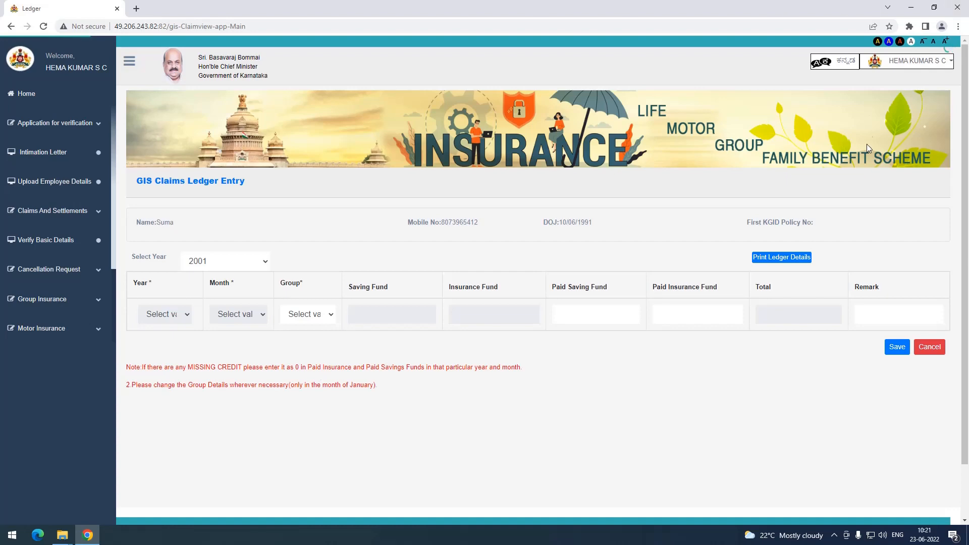
scroll(808, 196, down, 8)
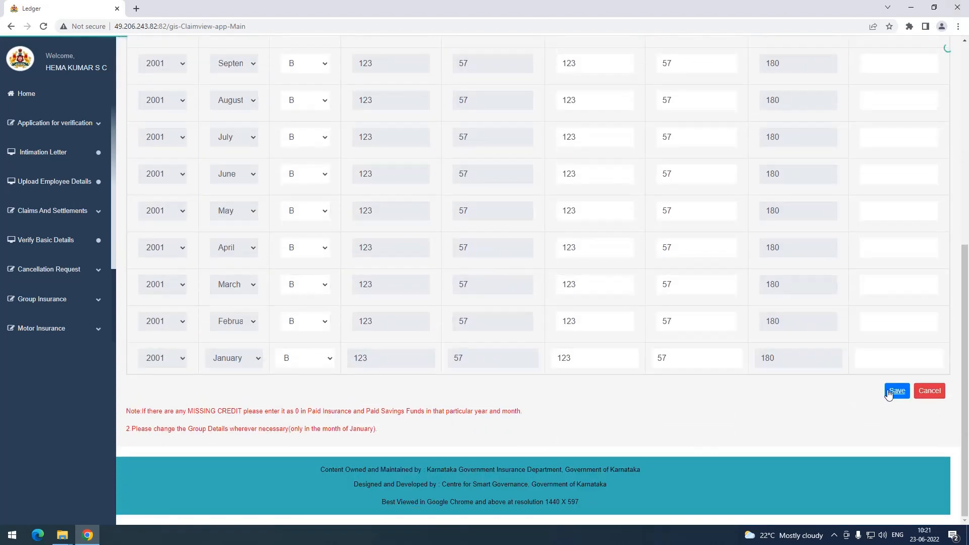
click(891, 394)
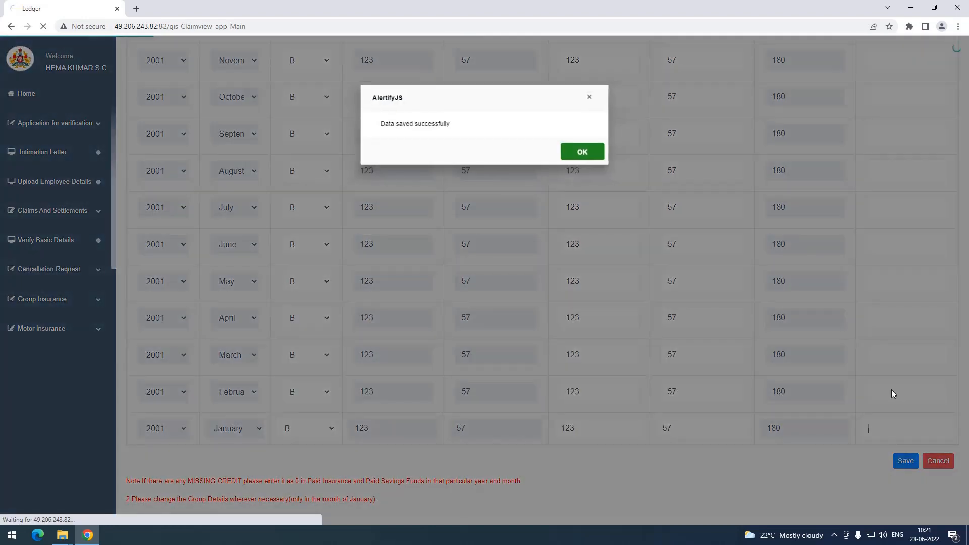
click(583, 153)
click(238, 259)
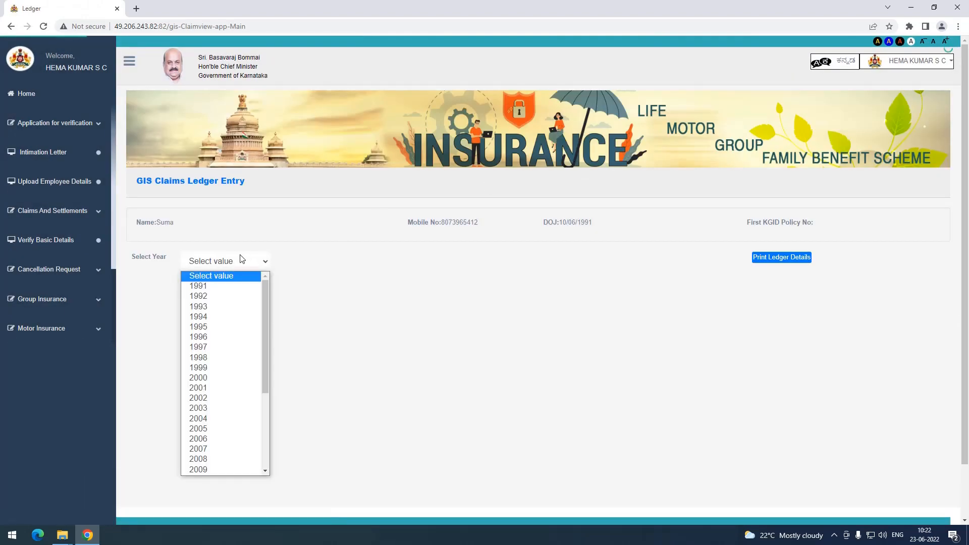
Step: Select 2002 and save its ledger entries
click(218, 398)
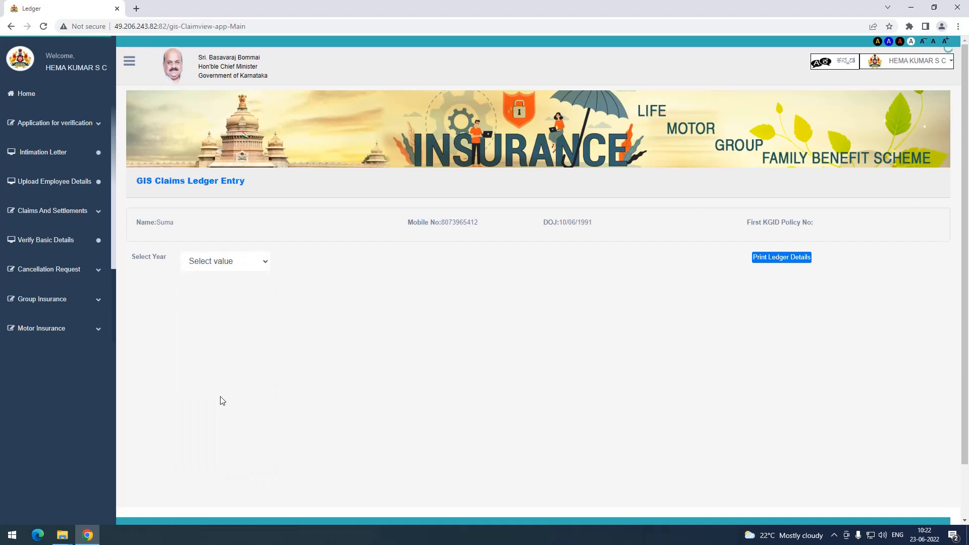
scroll(354, 372, down, 3)
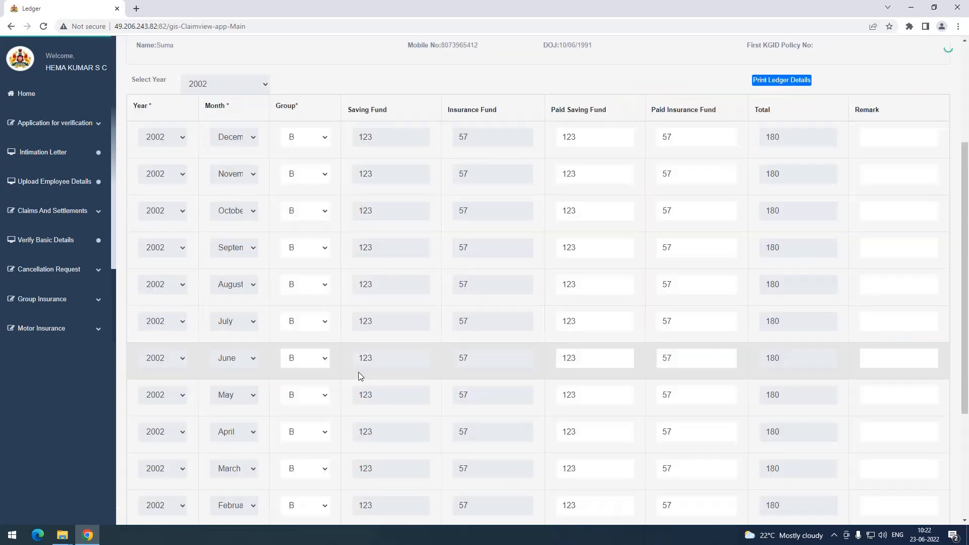
scroll(793, 410, down, 5)
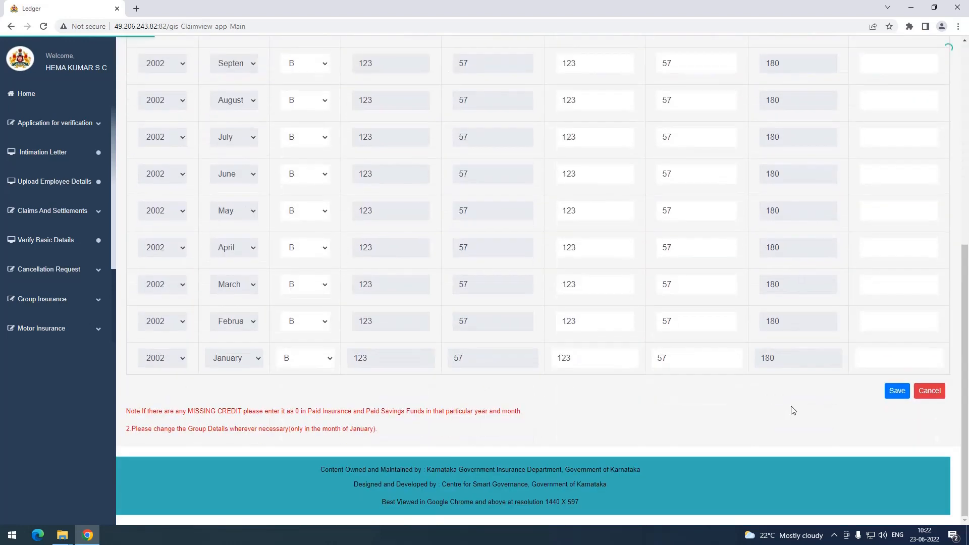
click(898, 391)
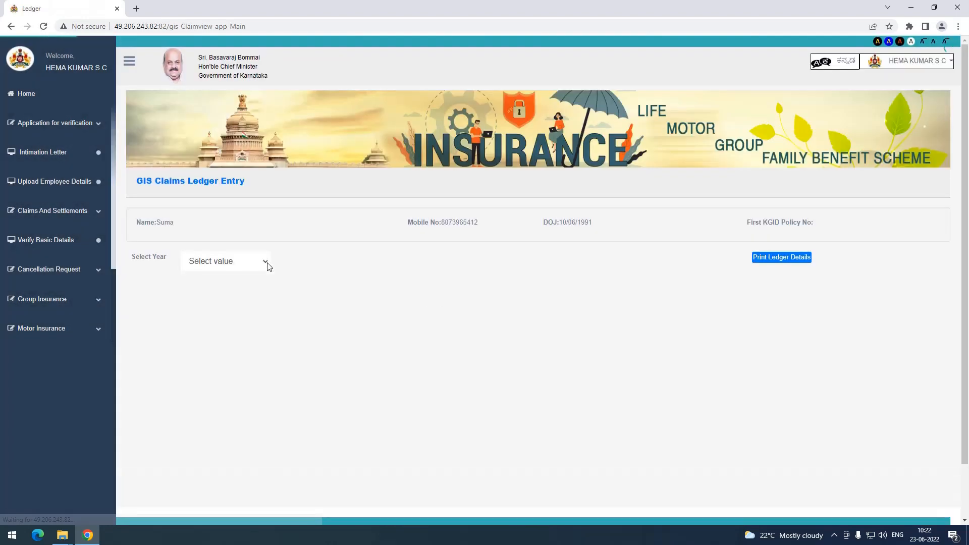
Step: Select 2003 and save its ledger entries
click(269, 266)
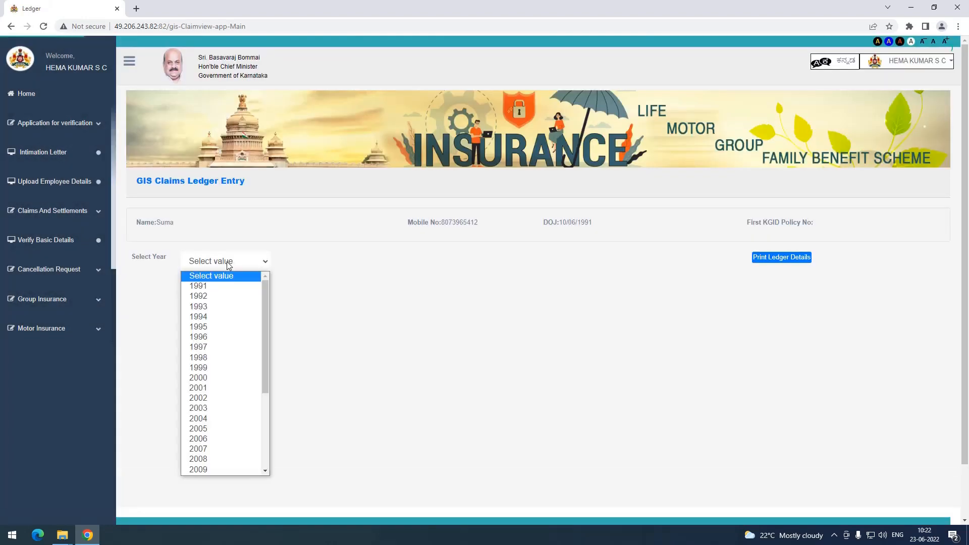
click(216, 407)
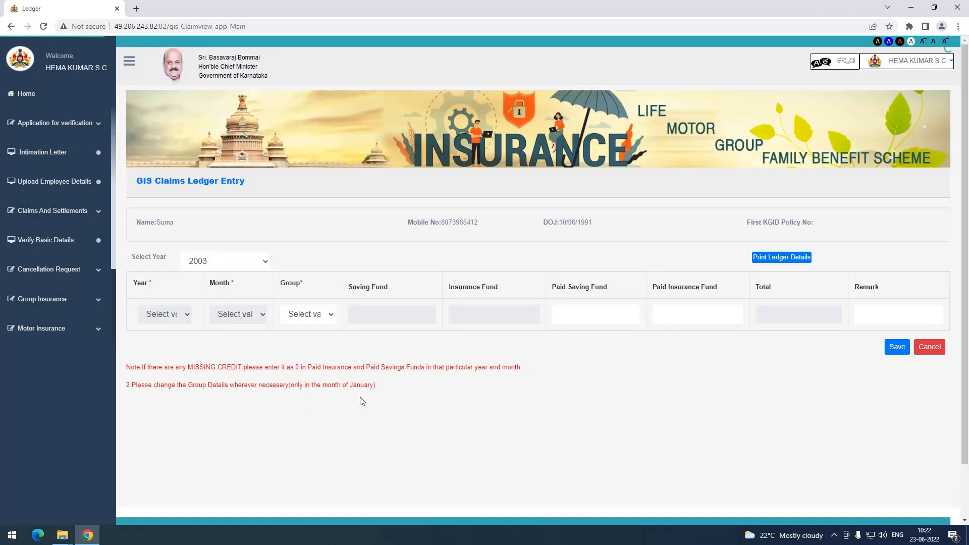
scroll(491, 386, down, 4)
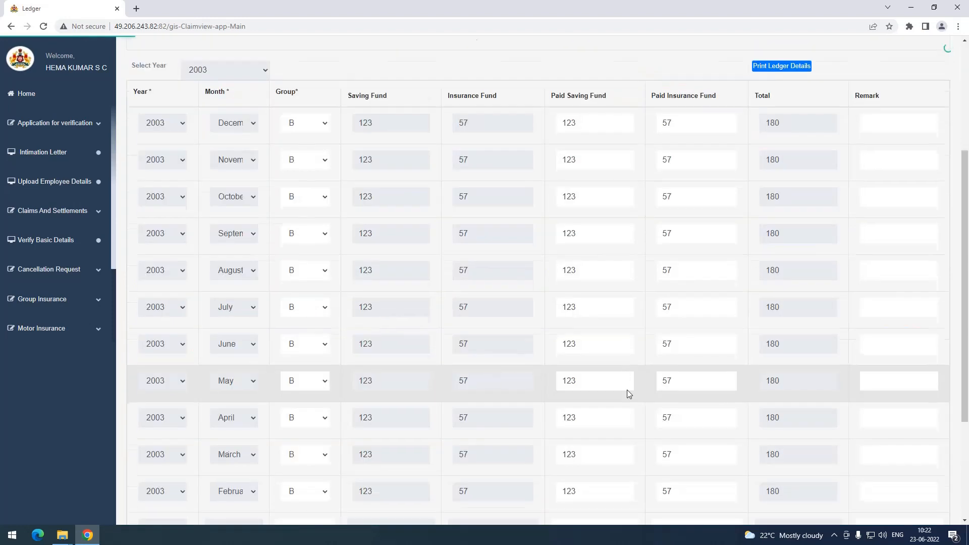
scroll(627, 389, down, 3)
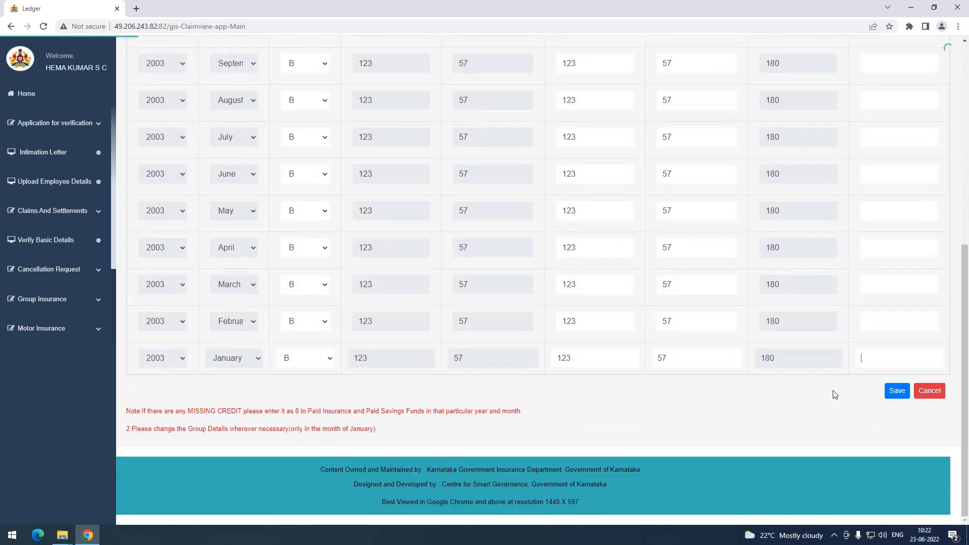
click(897, 393)
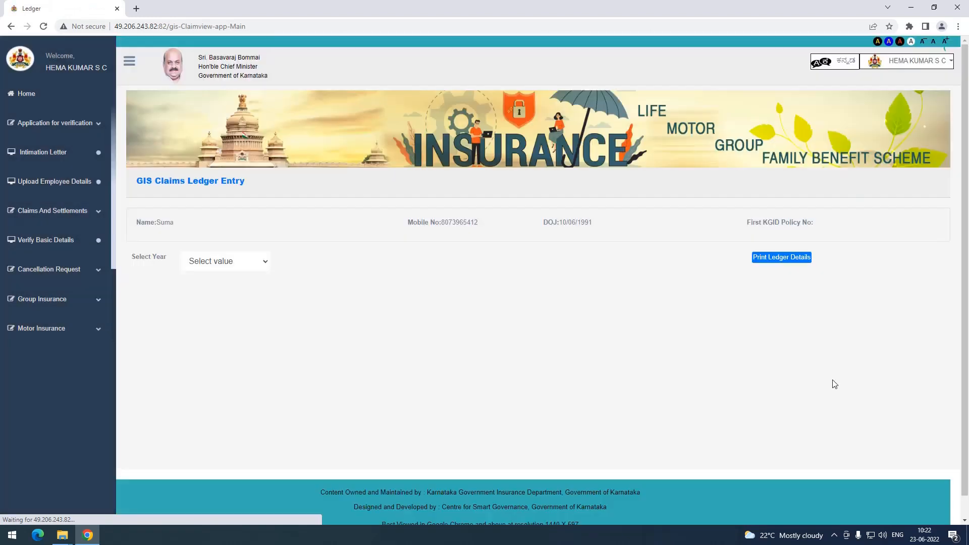
Step: Select 2004 and save its ledger, each month at 123 and 57 paid
click(207, 265)
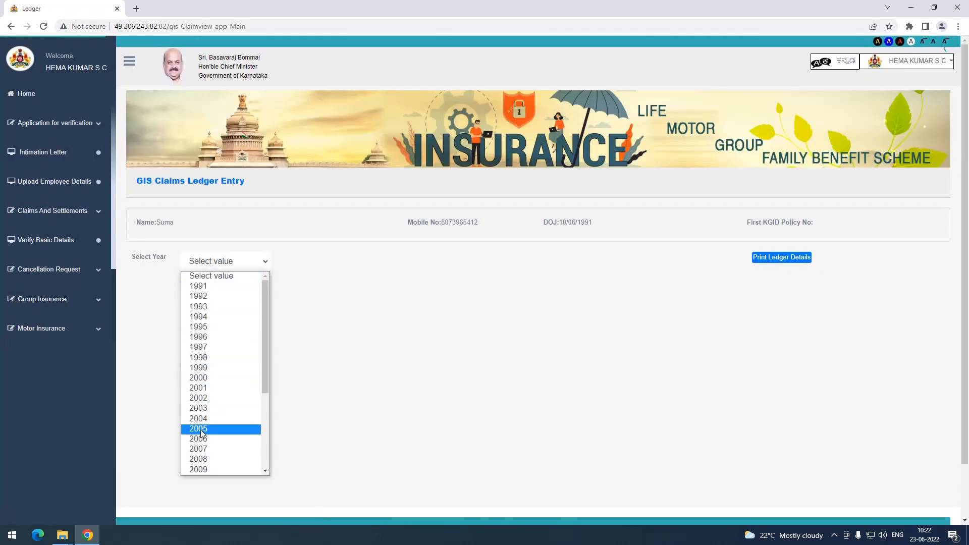
click(207, 419)
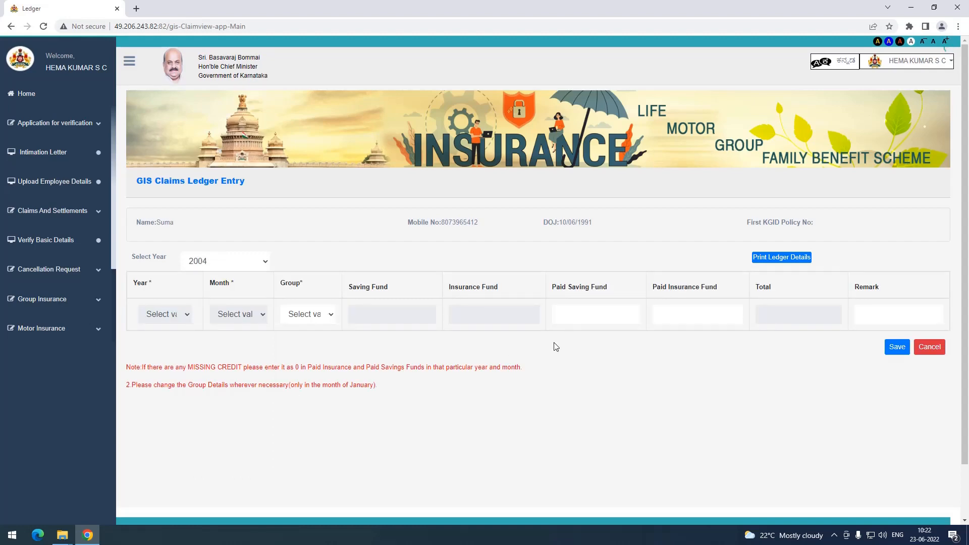
scroll(555, 346, down, 3)
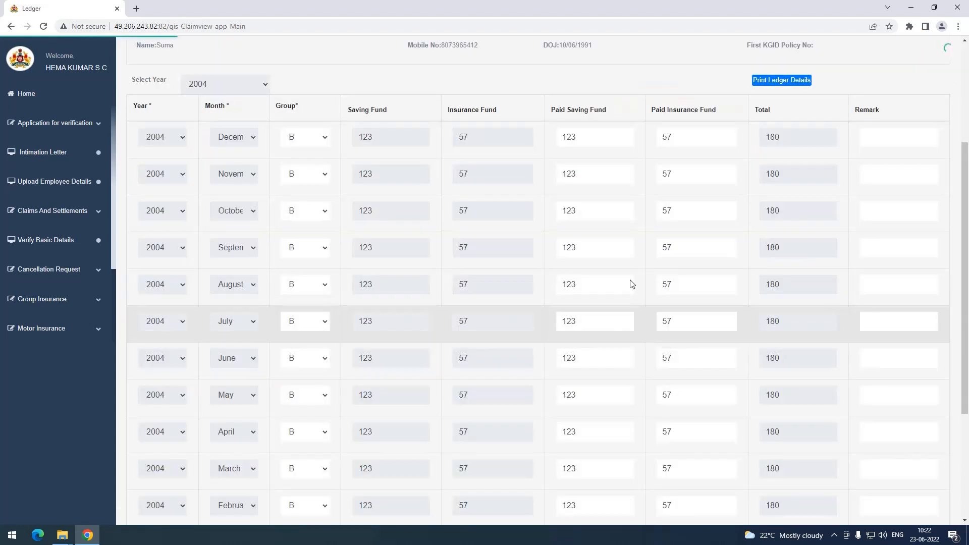
scroll(646, 389, down, 4)
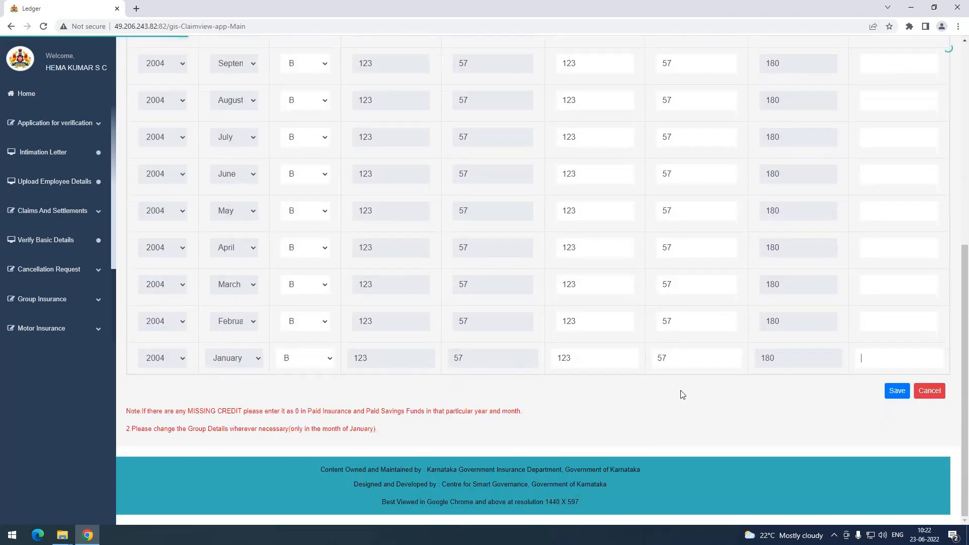
click(897, 391)
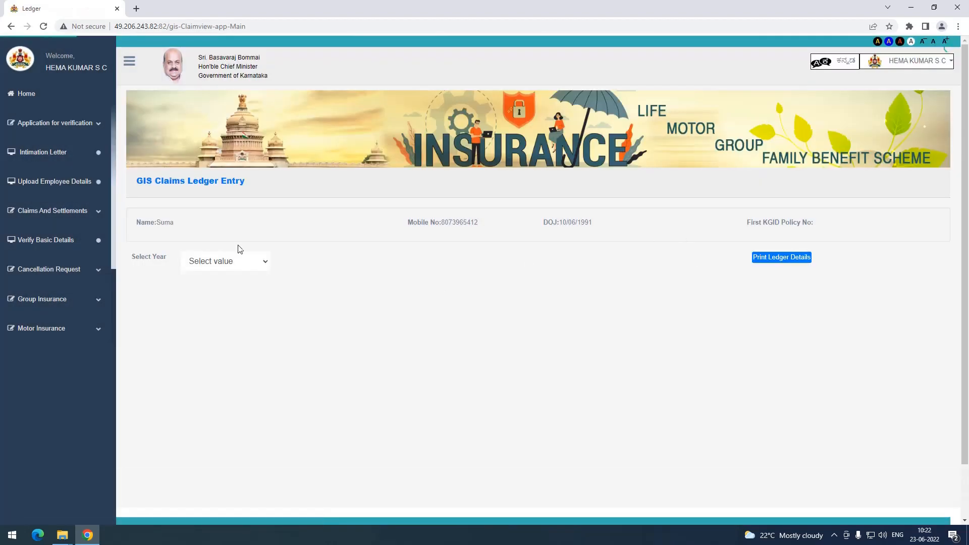
click(205, 262)
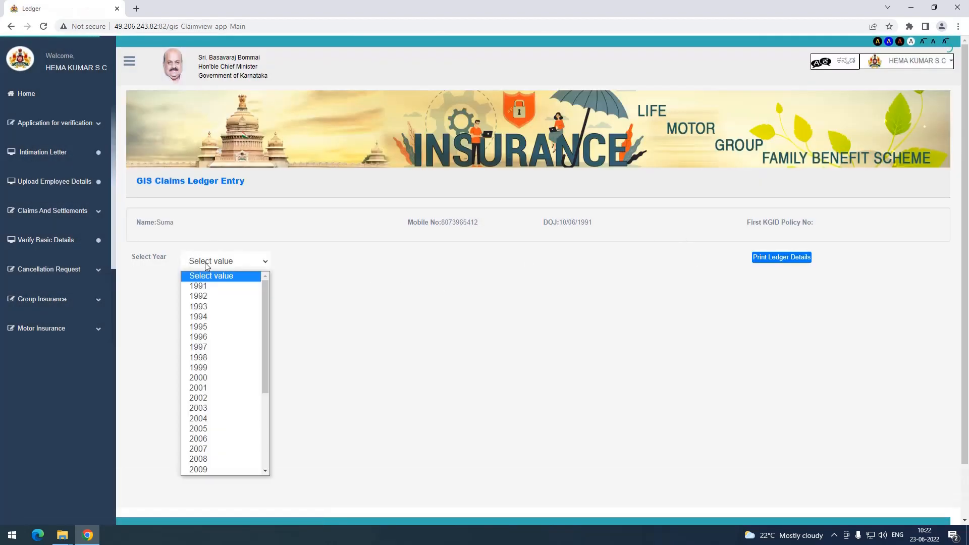
Step: Load the 2005 ledger, zero March's paid saving and insurance funds, and save it
click(216, 428)
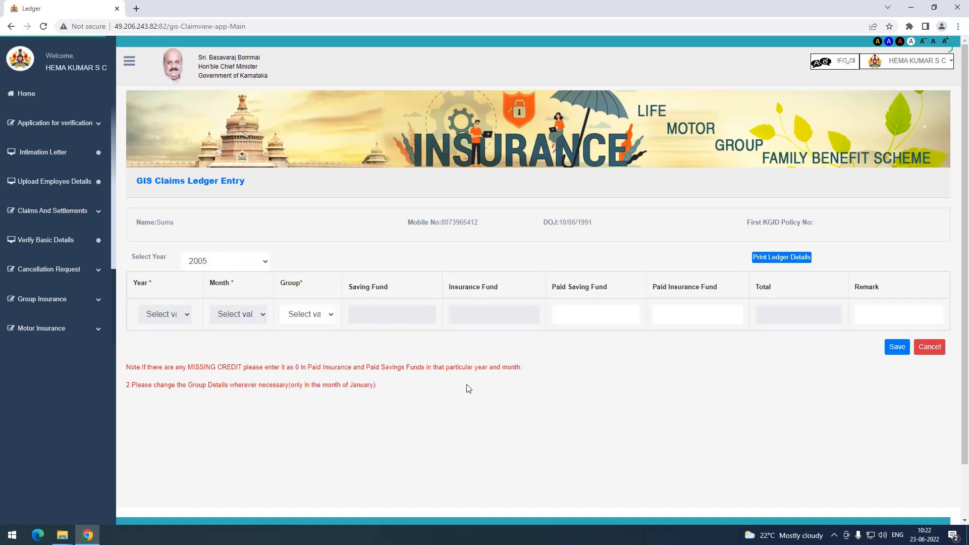
scroll(471, 386, down, 7)
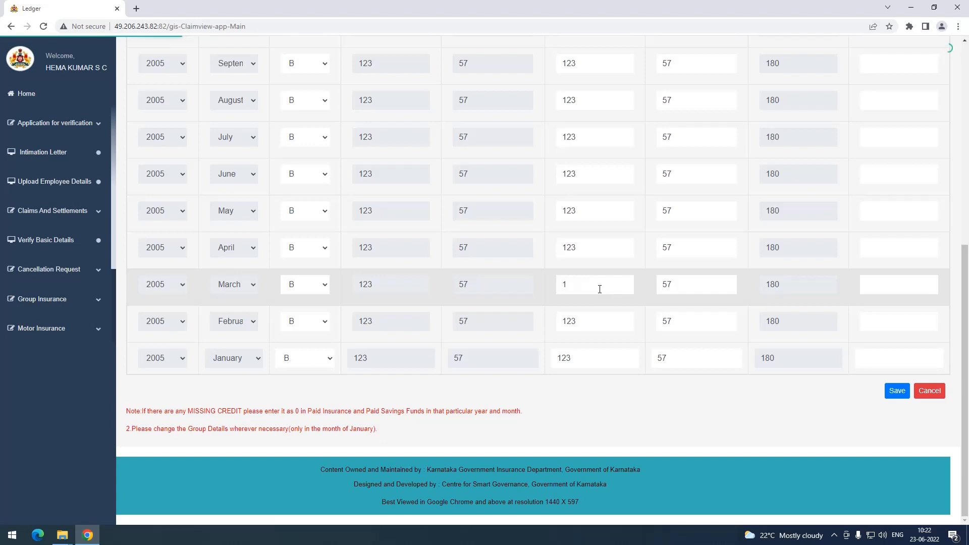
text(0)
key(BackSpace)
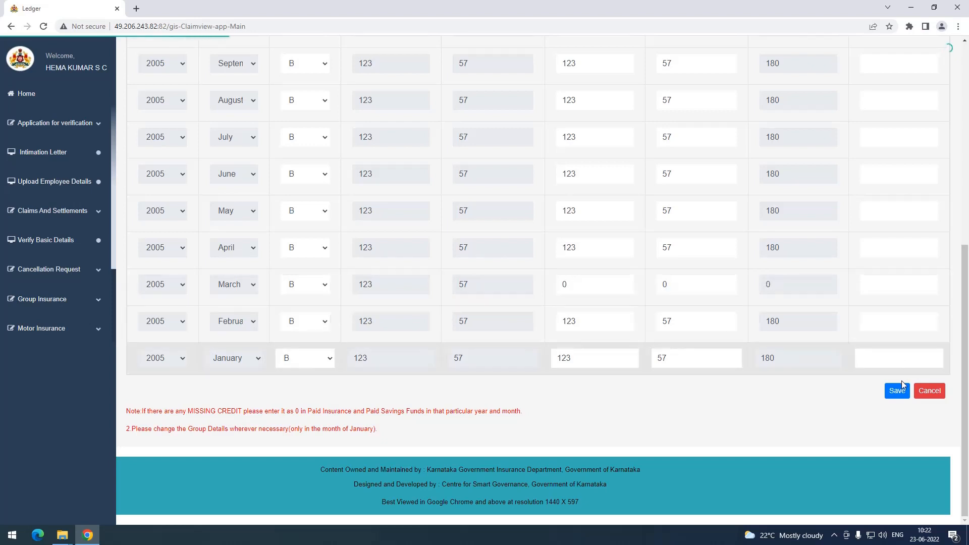
click(897, 391)
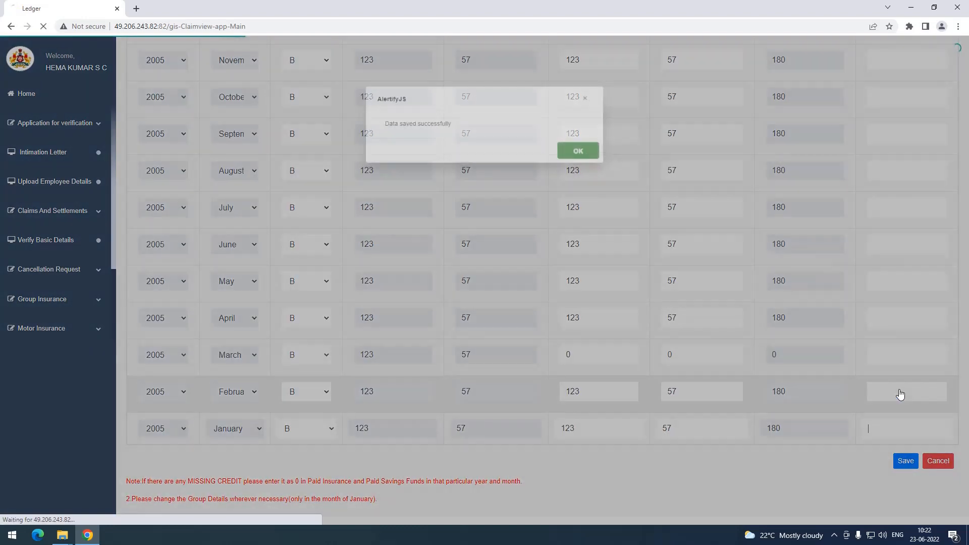
click(576, 151)
click(229, 262)
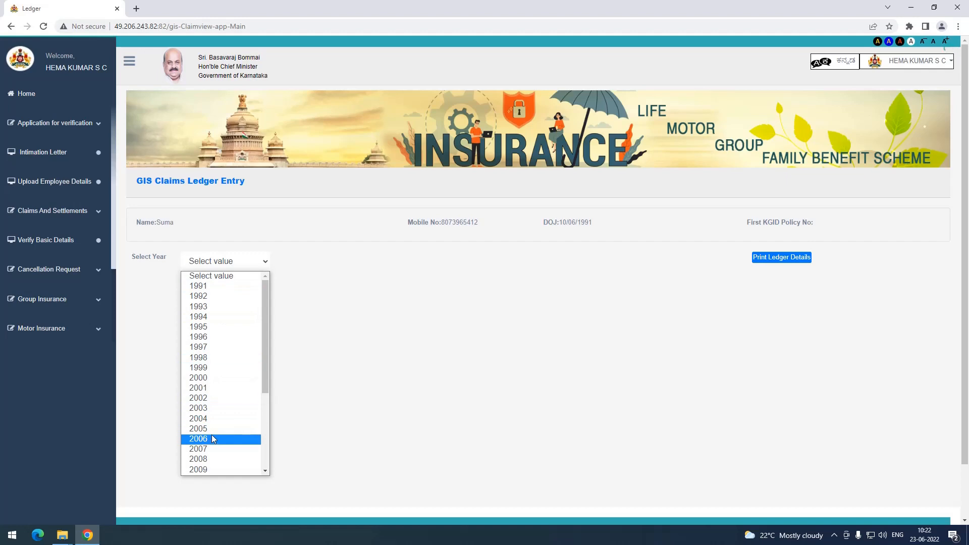
Step: Select 2006 and save its ledger entries
click(211, 437)
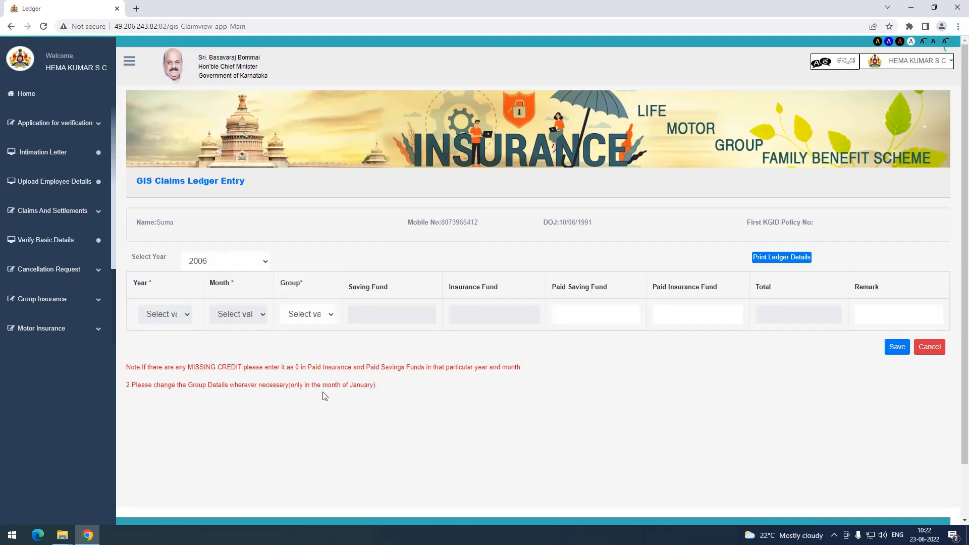
scroll(352, 381, down, 7)
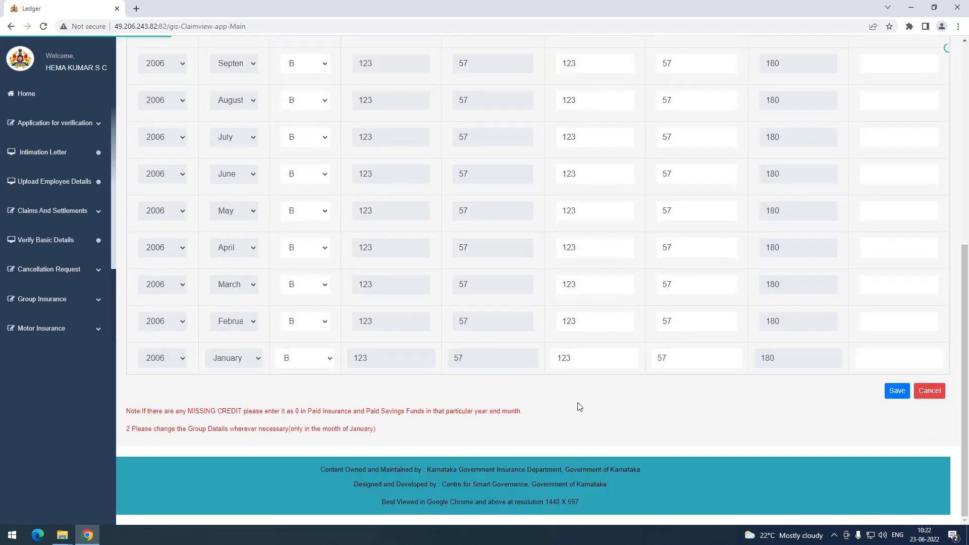
click(897, 391)
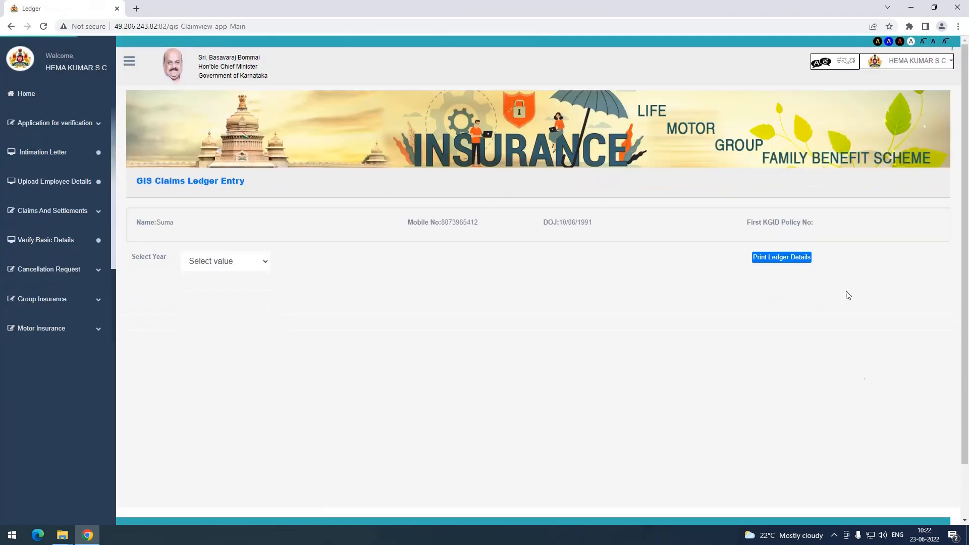
Step: Select 2007 and save its ledger entries
click(264, 262)
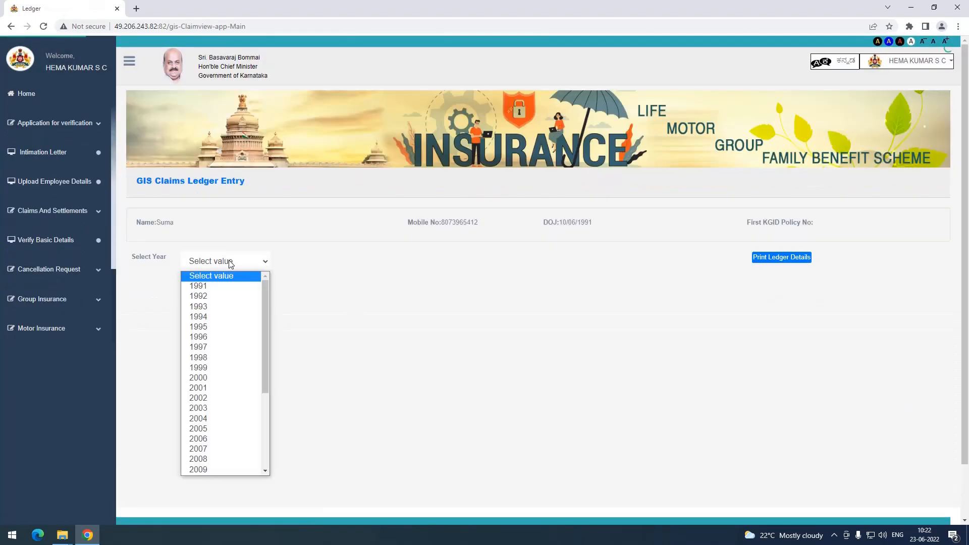
click(212, 449)
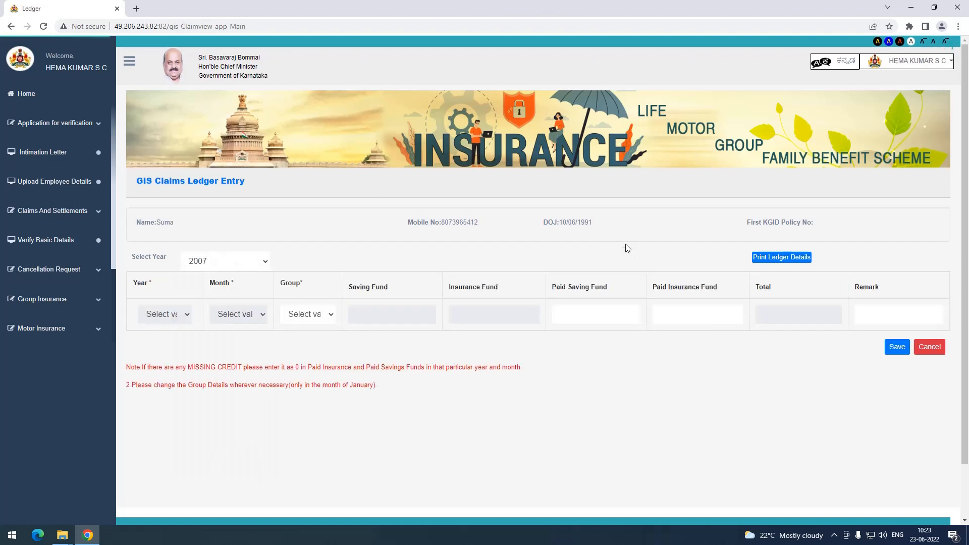
scroll(628, 248, down, 1)
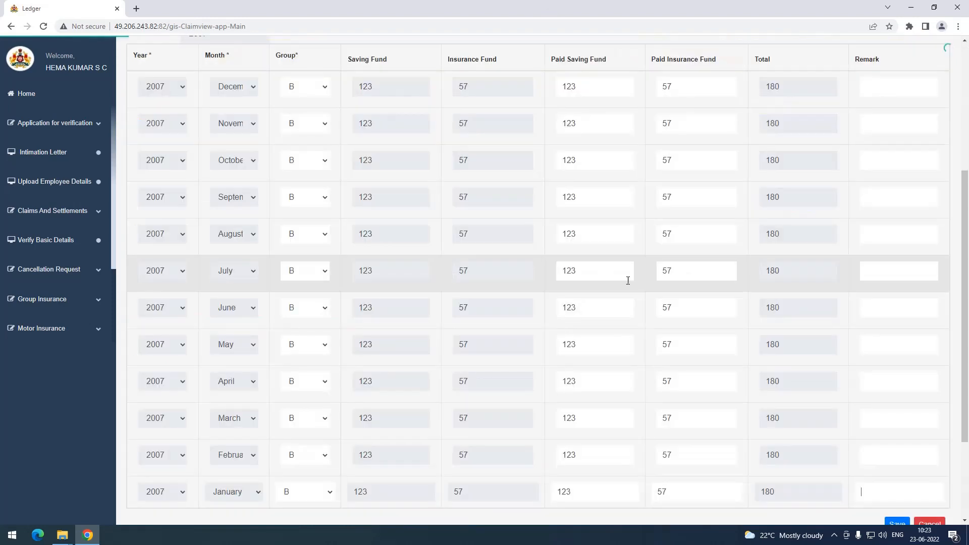
scroll(628, 281, down, 3)
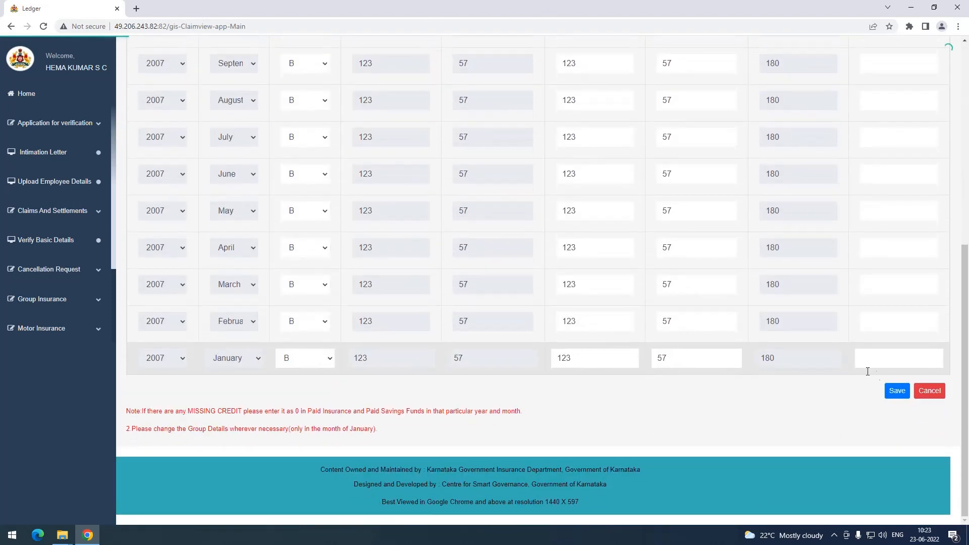
click(897, 392)
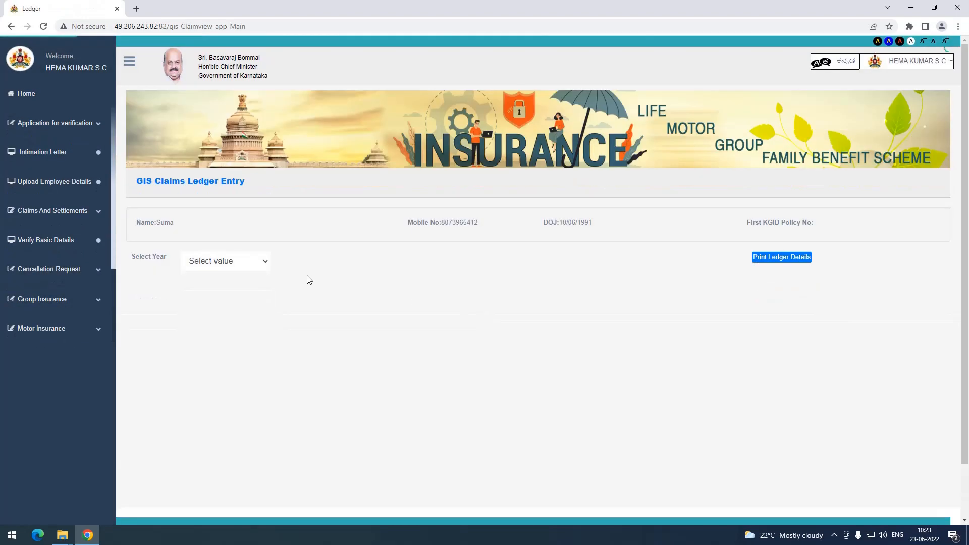
Step: Select 2008 and save its ledger at 123 saving, 57 insurance, 180 total
click(252, 263)
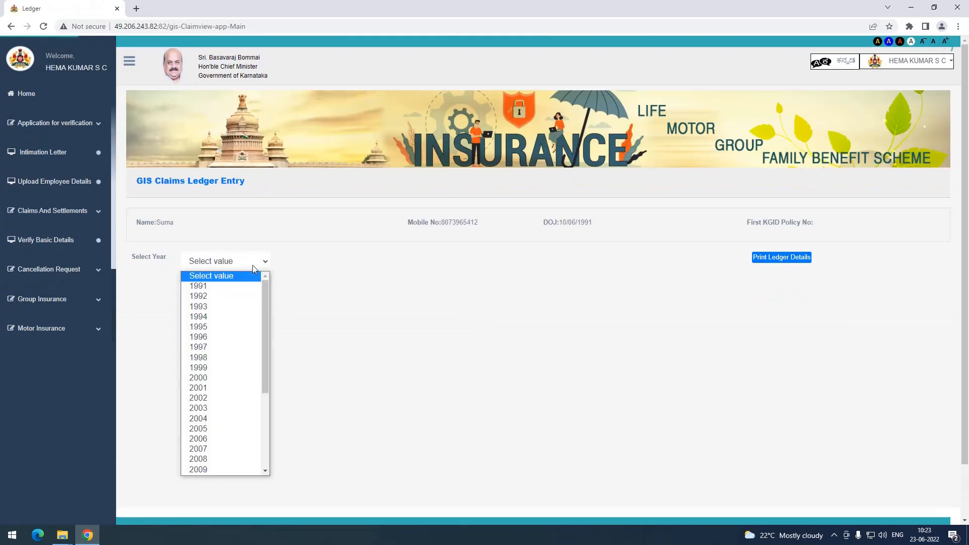
scroll(212, 404, down, 4)
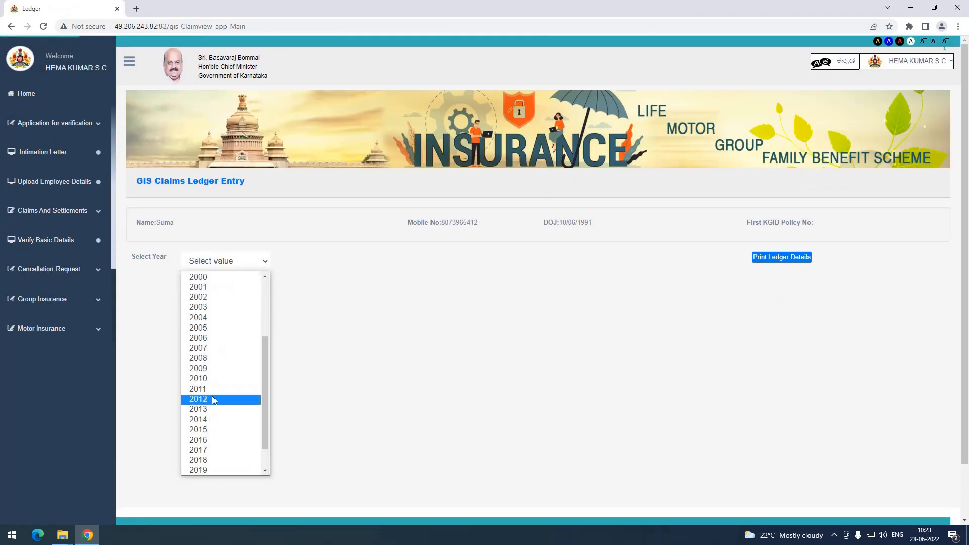
click(213, 359)
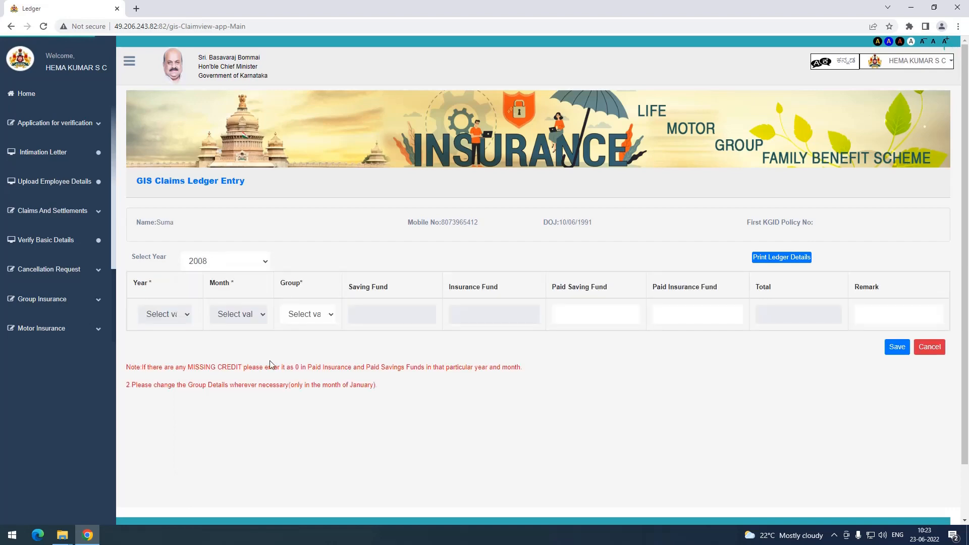
scroll(380, 375, down, 3)
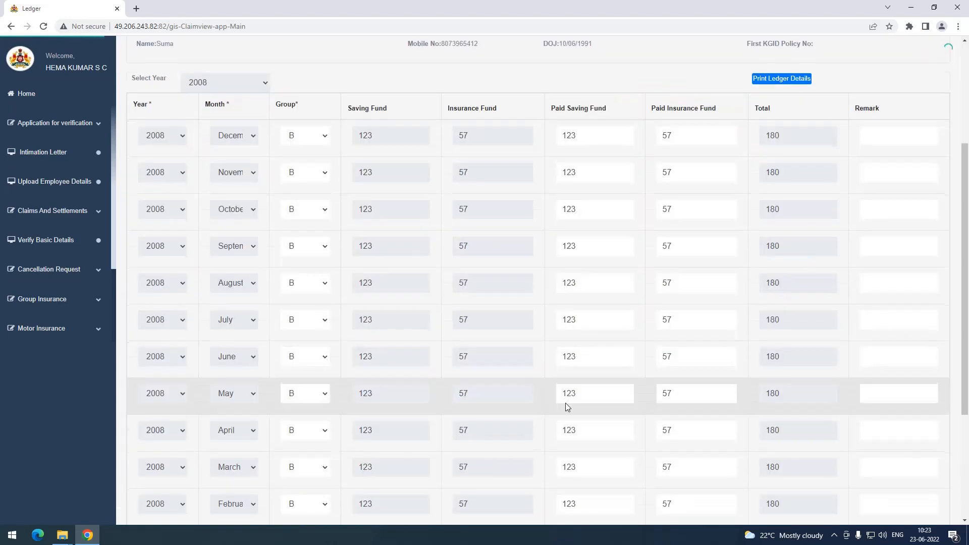
scroll(566, 403, down, 3)
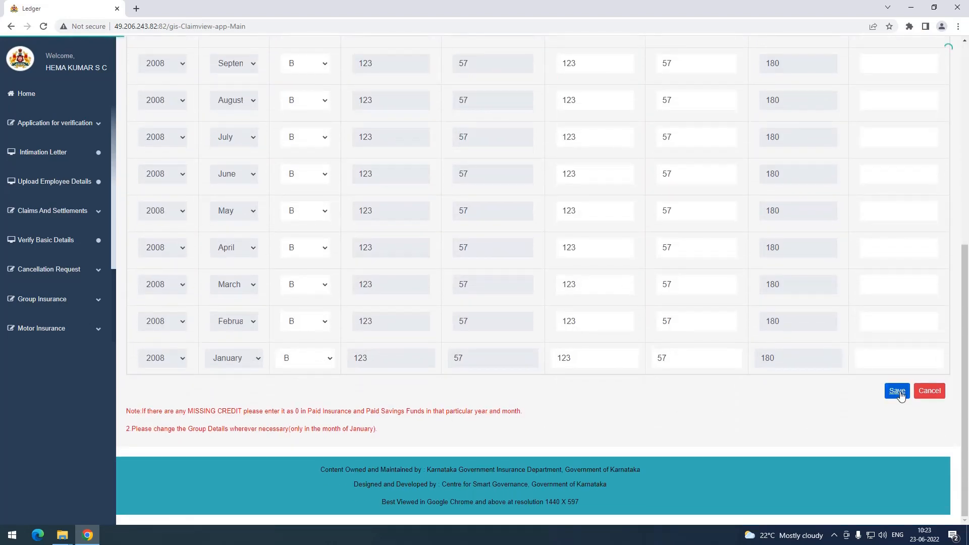
click(898, 391)
key(Return)
click(211, 263)
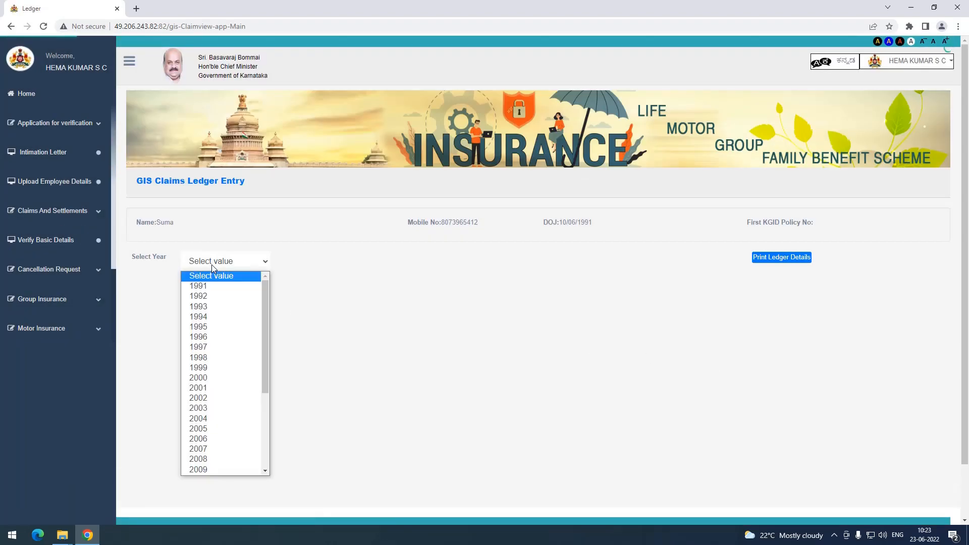
Step: Save the 2009 ledger entries, 123 saving fund and 57 insurance fund each month
scroll(208, 388, down, 2)
click(213, 370)
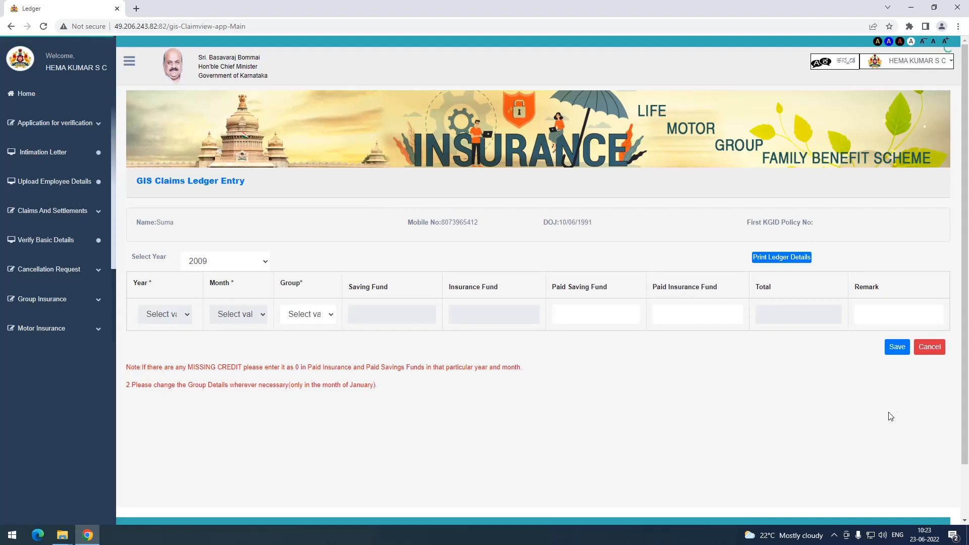
scroll(899, 390, down, 7)
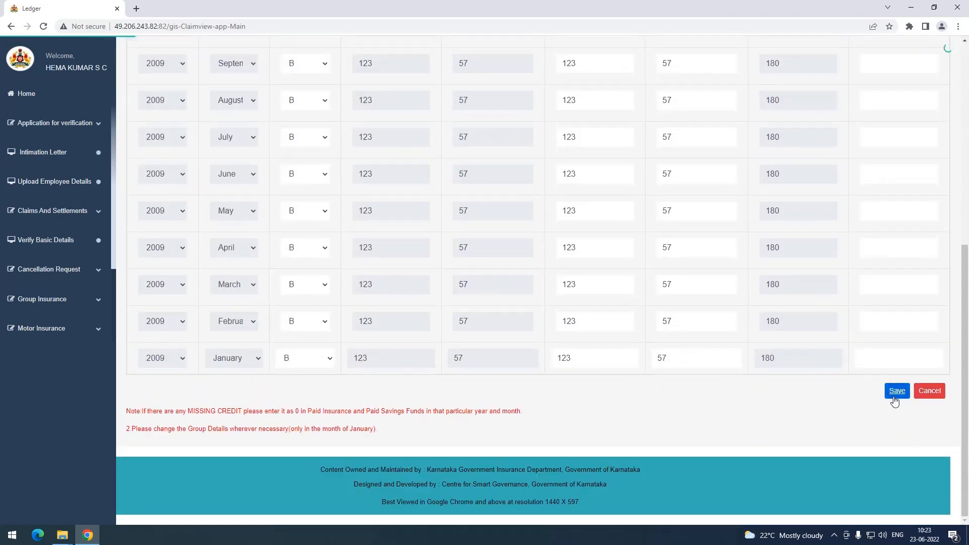
click(897, 392)
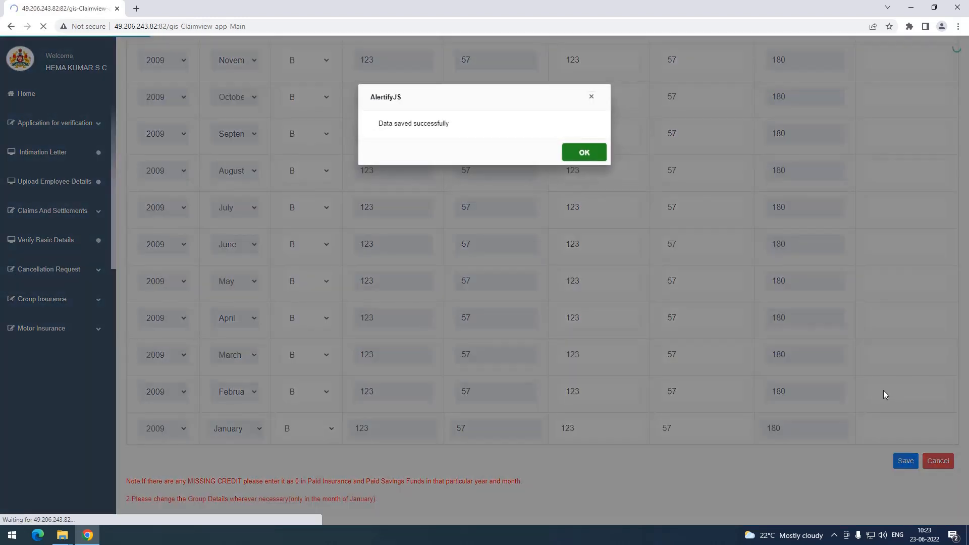
key(Return)
Step: Select 2010 as the ledger year and save its entries
click(237, 270)
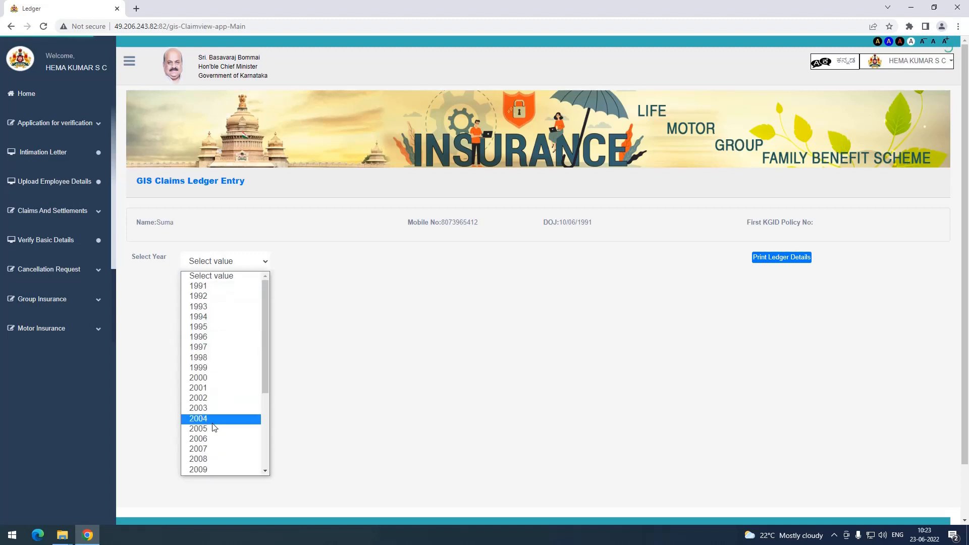
scroll(228, 437, down, 3)
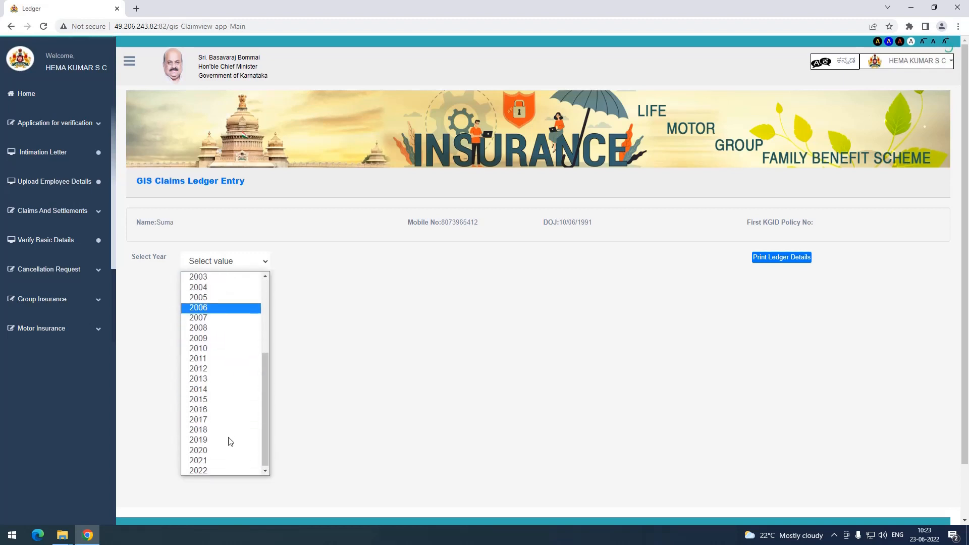
click(226, 349)
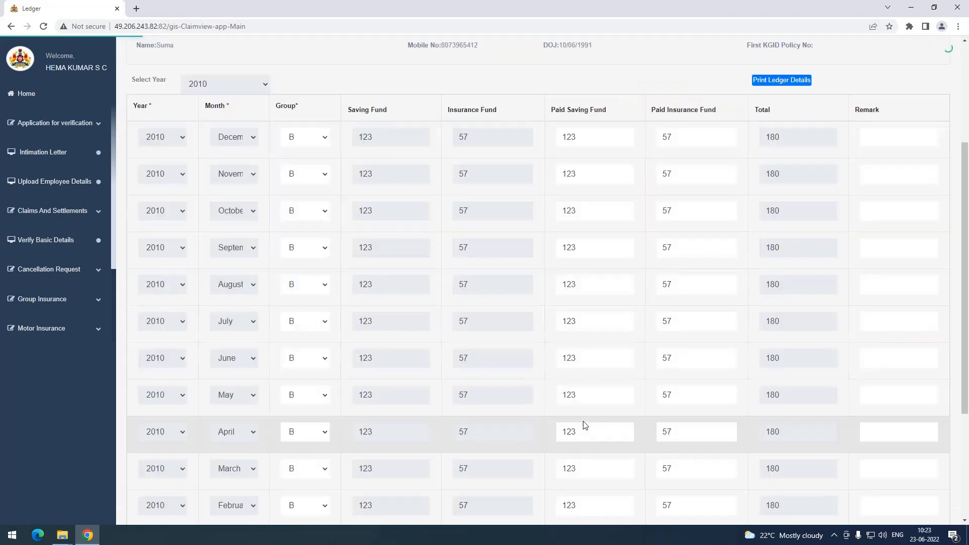
scroll(584, 423, down, 3)
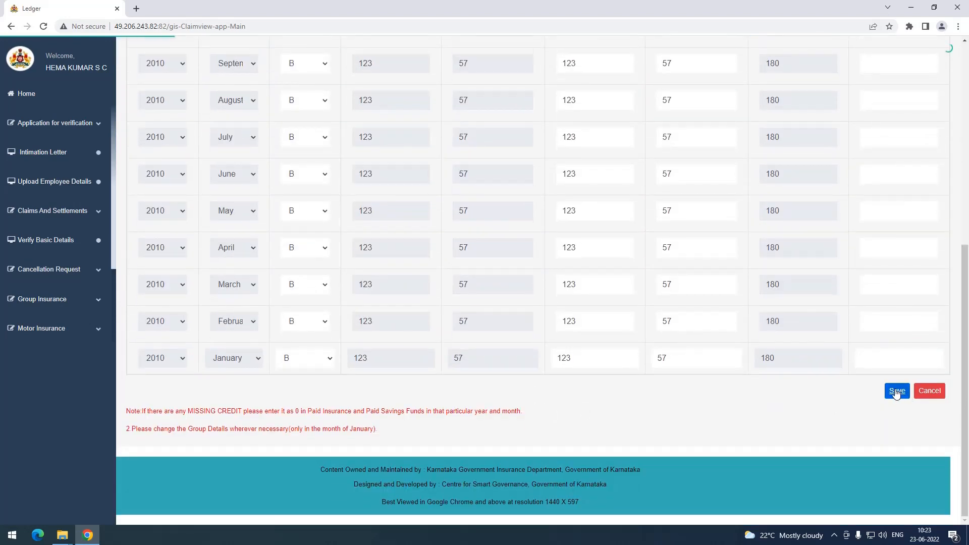
click(897, 392)
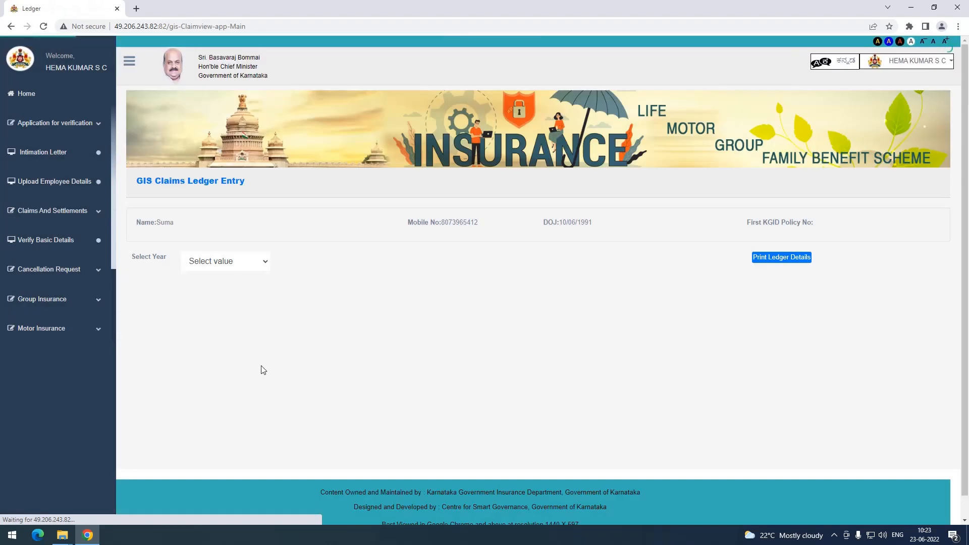
Step: Select 2011 as the ledger year and save its entries
click(258, 261)
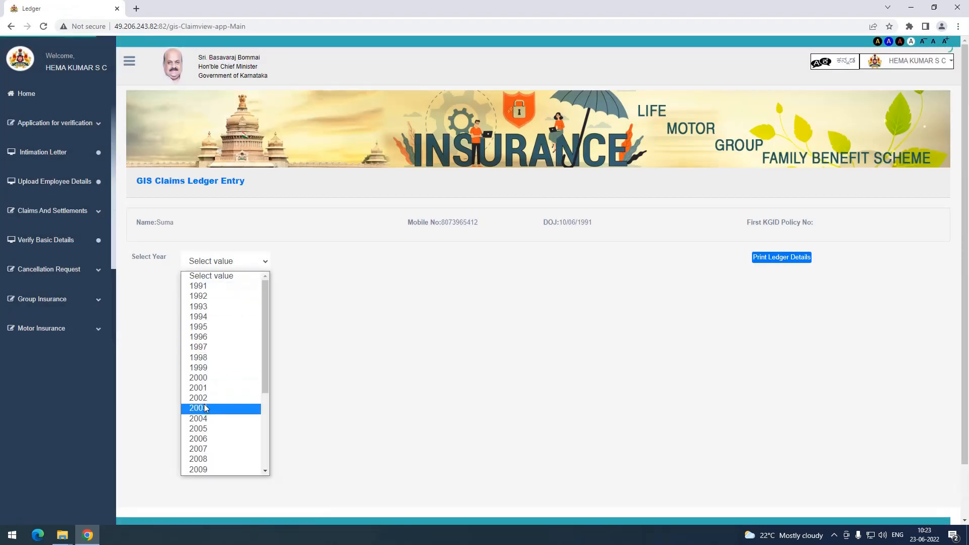
scroll(206, 410, down, 3)
click(206, 358)
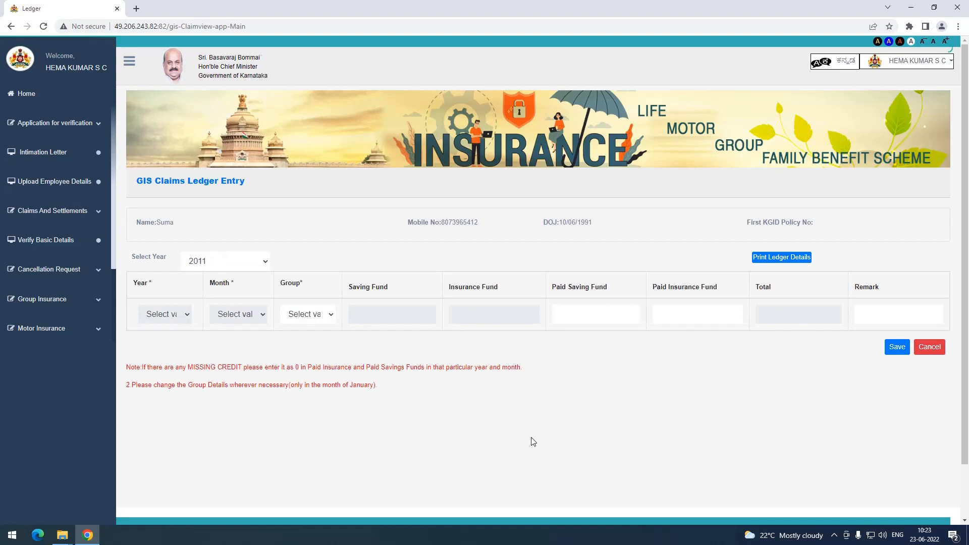
scroll(539, 439, down, 7)
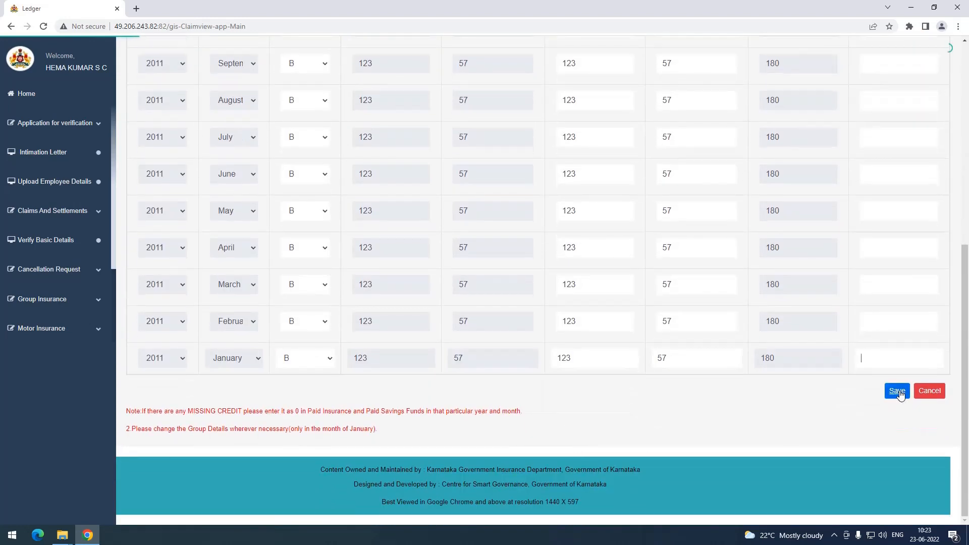
click(898, 391)
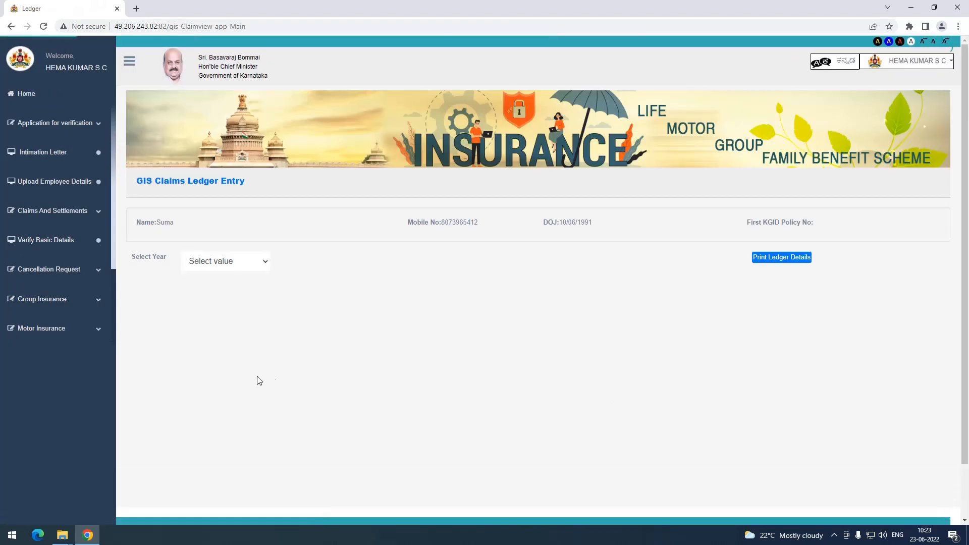
click(229, 266)
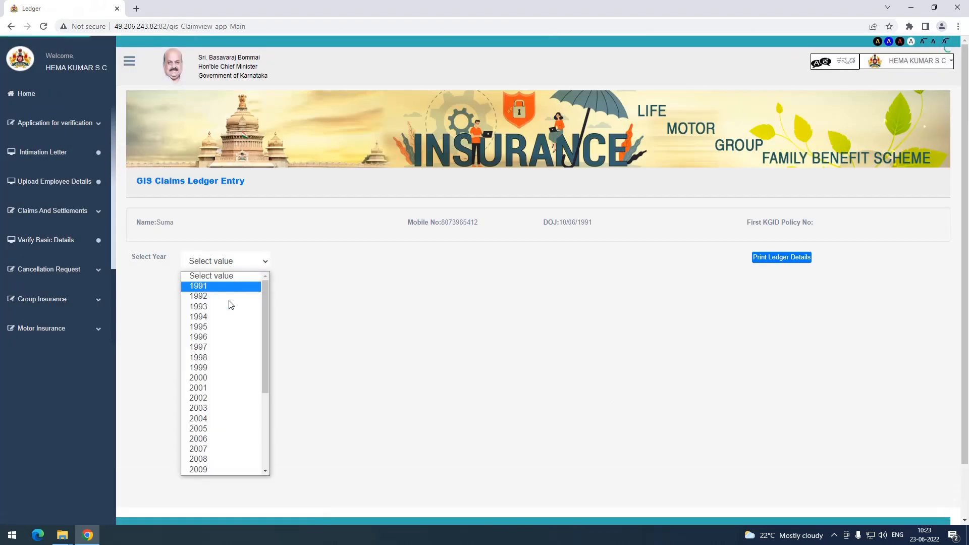
Step: Select 2012 as the ledger year and save its entries
scroll(223, 427, down, 3)
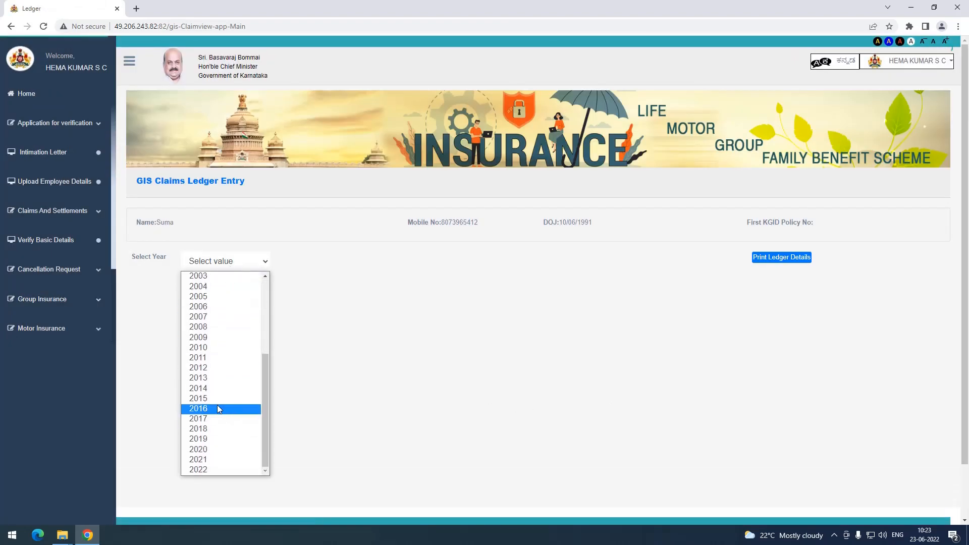
click(210, 370)
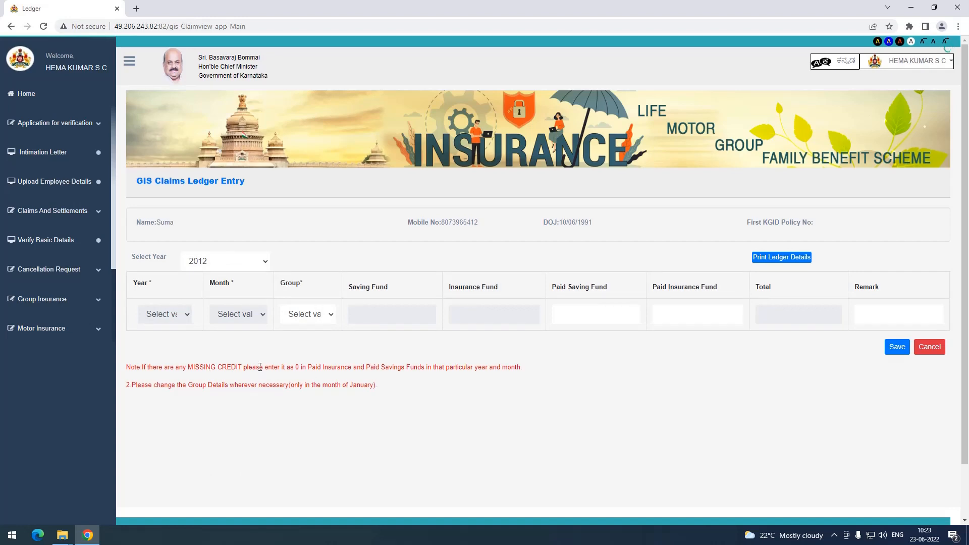
scroll(439, 394, down, 4)
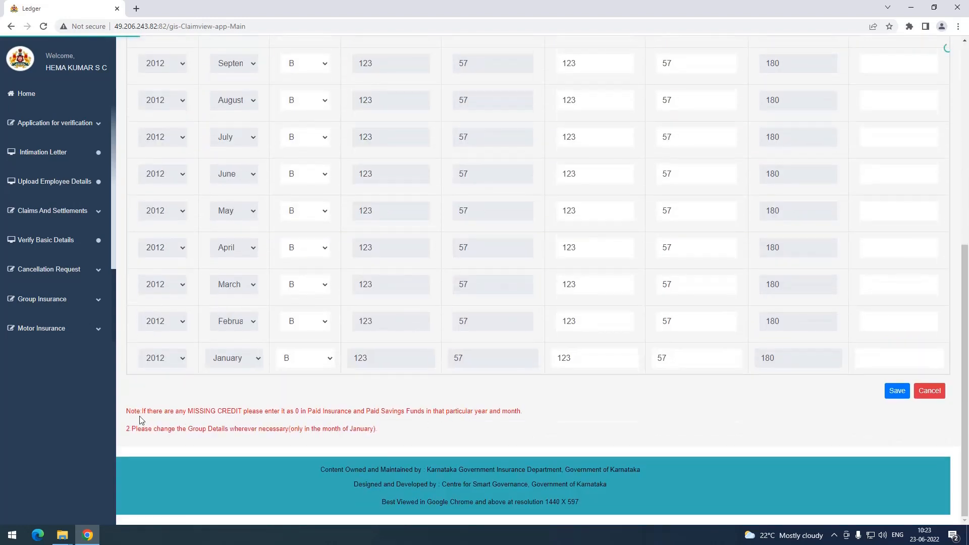
scroll(447, 398, down, 3)
click(898, 397)
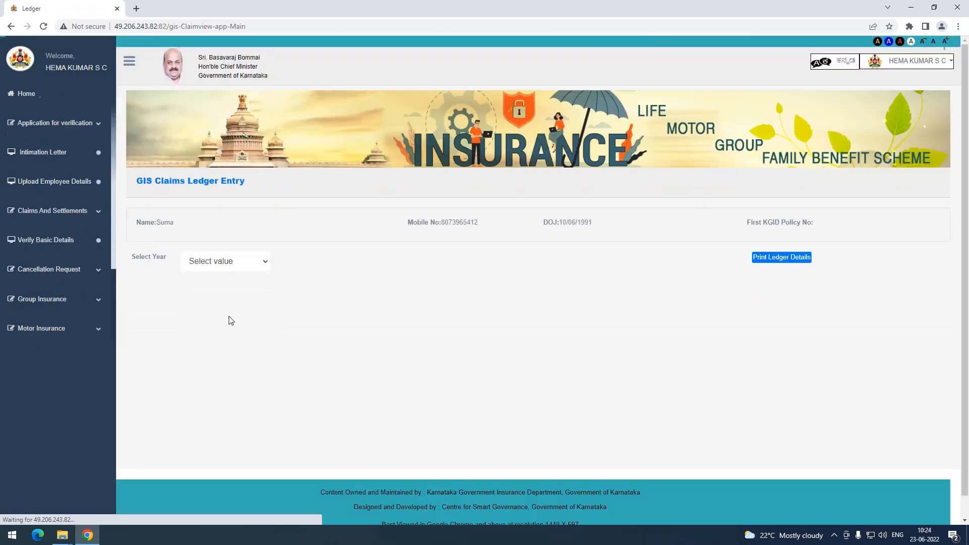
Step: Select 2013 as the ledger year and save its entries
click(223, 262)
scroll(222, 303, down, 5)
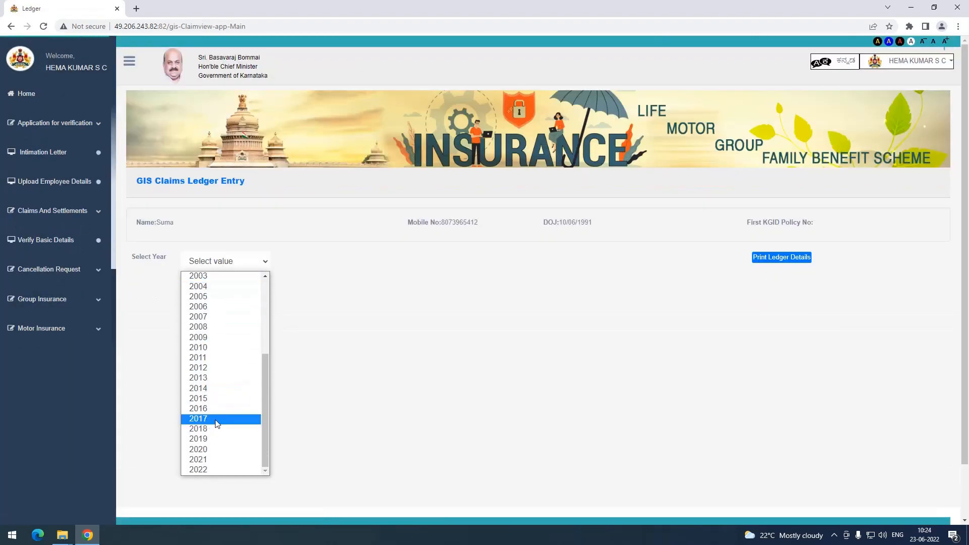
click(220, 380)
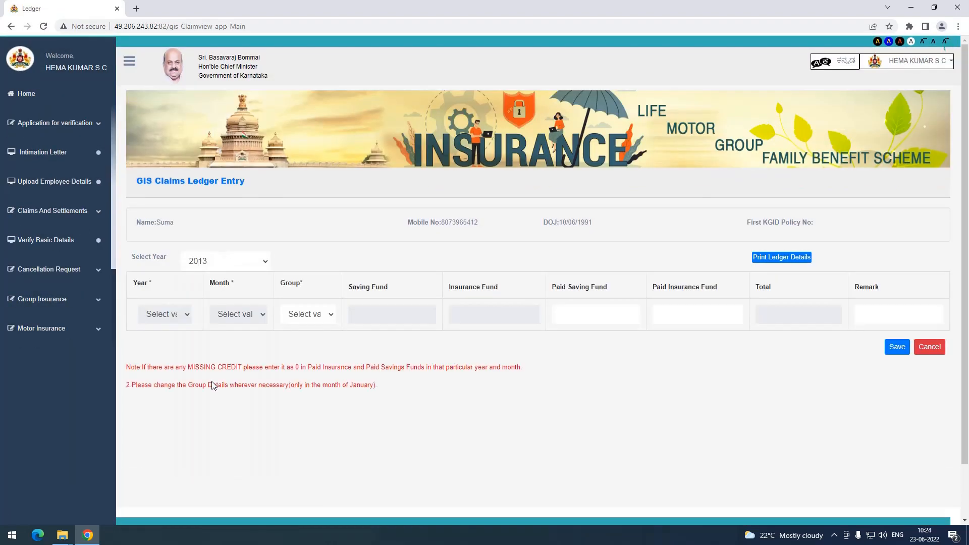
scroll(354, 441, down, 10)
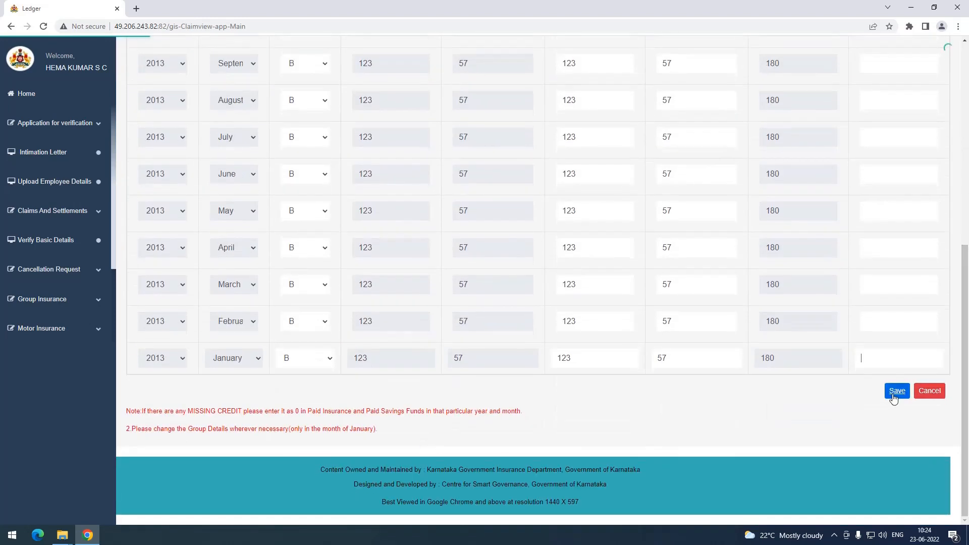
click(896, 391)
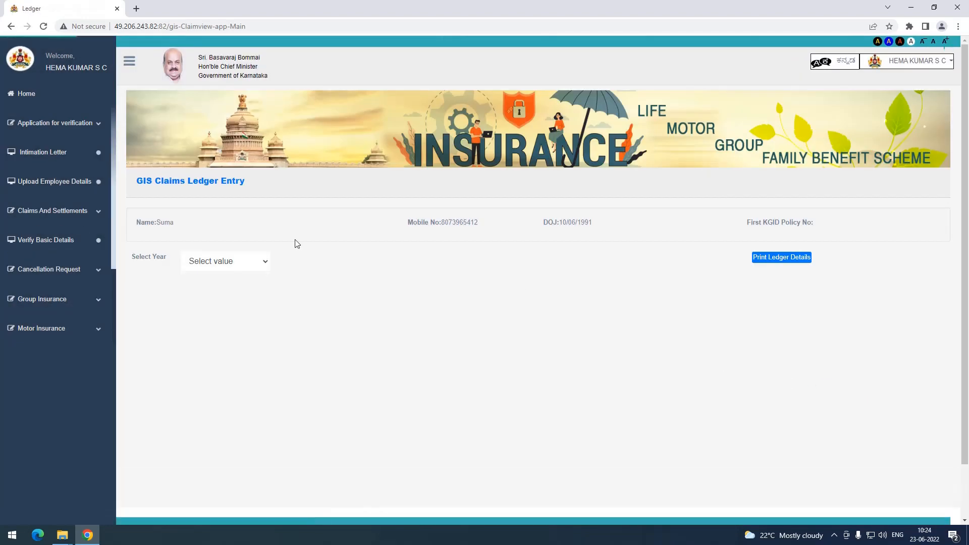
Step: Select 2014 and submit its ledger rows of 123 saving and 57 insurance
click(255, 261)
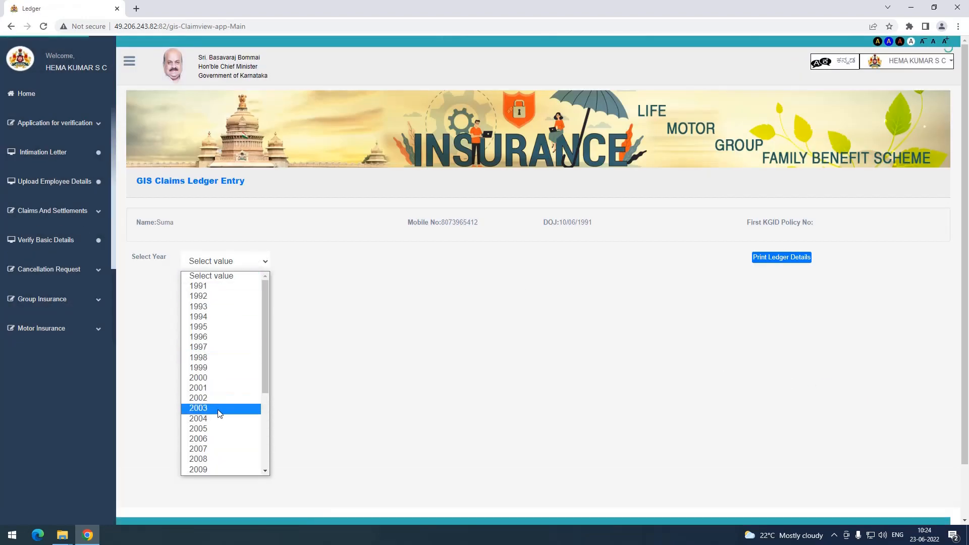
scroll(218, 414, down, 3)
click(226, 389)
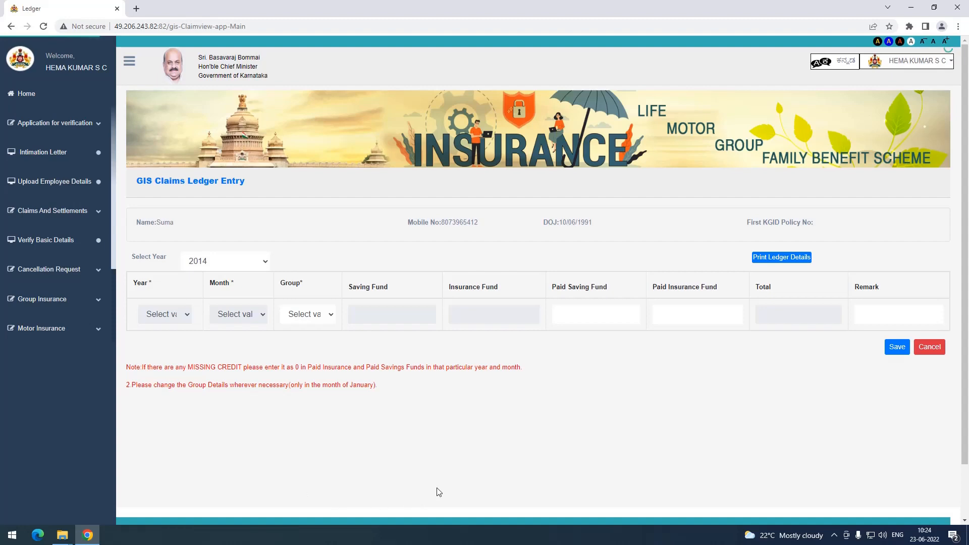
scroll(474, 500, down, 7)
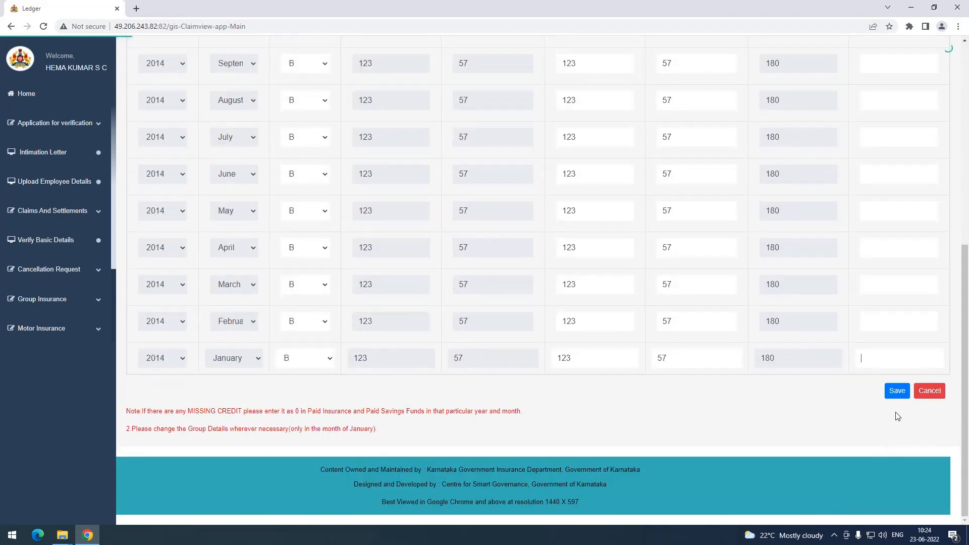
scroll(898, 397, up, 1)
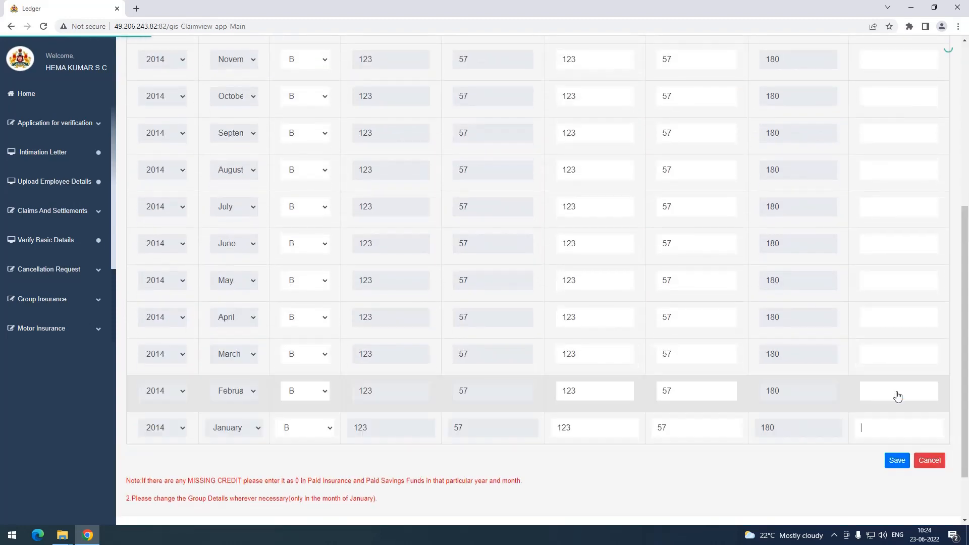
key(Return)
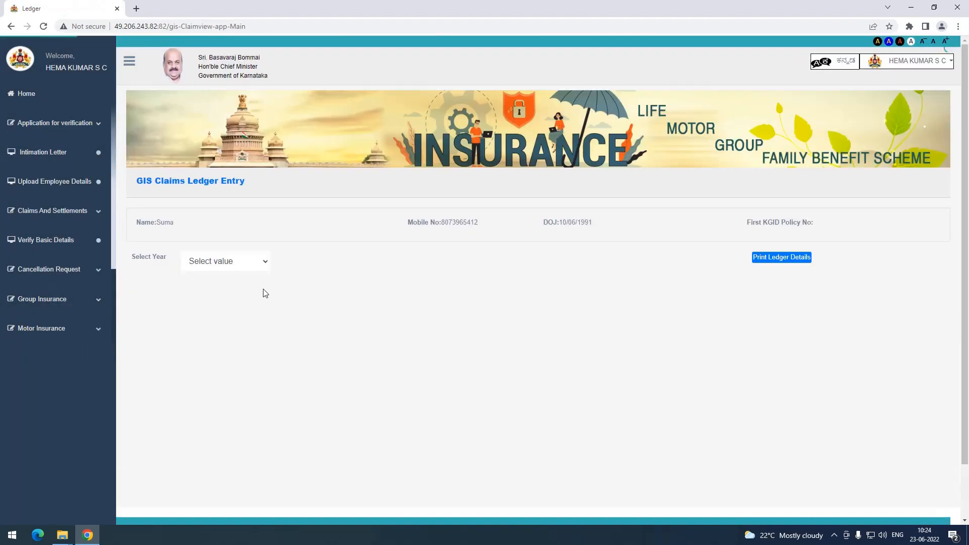
Step: Select 2015 as the ledger year, save its entries and dismiss the confirmation
click(232, 262)
scroll(207, 399, down, 3)
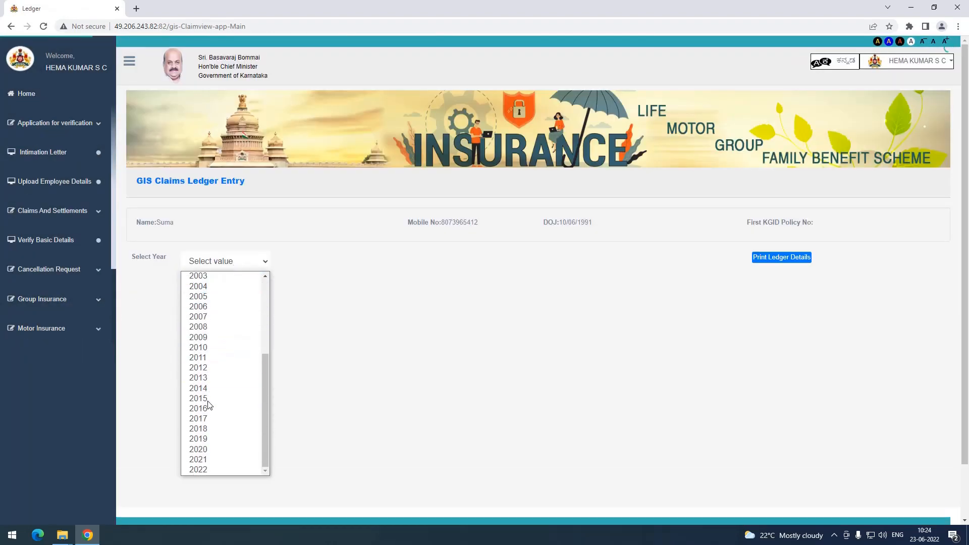
click(208, 400)
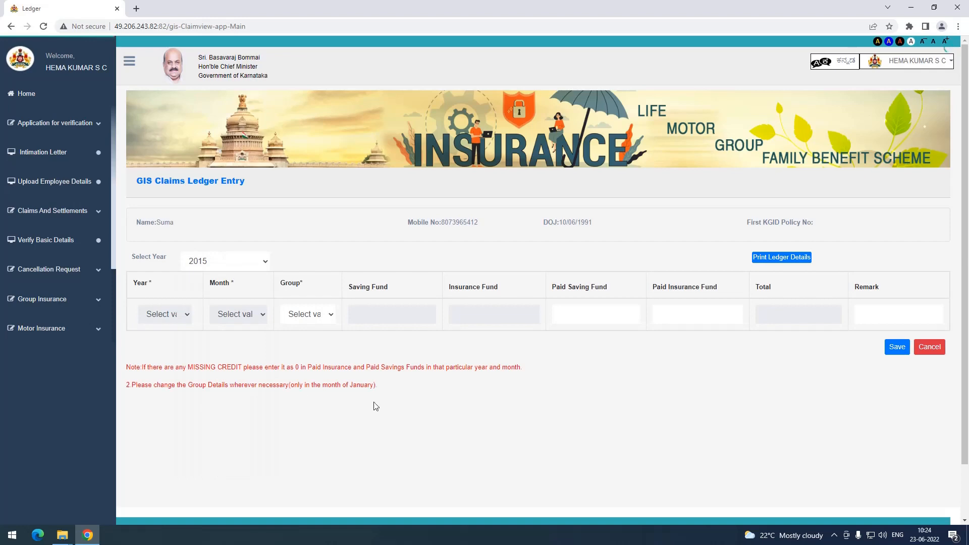
scroll(581, 454, down, 7)
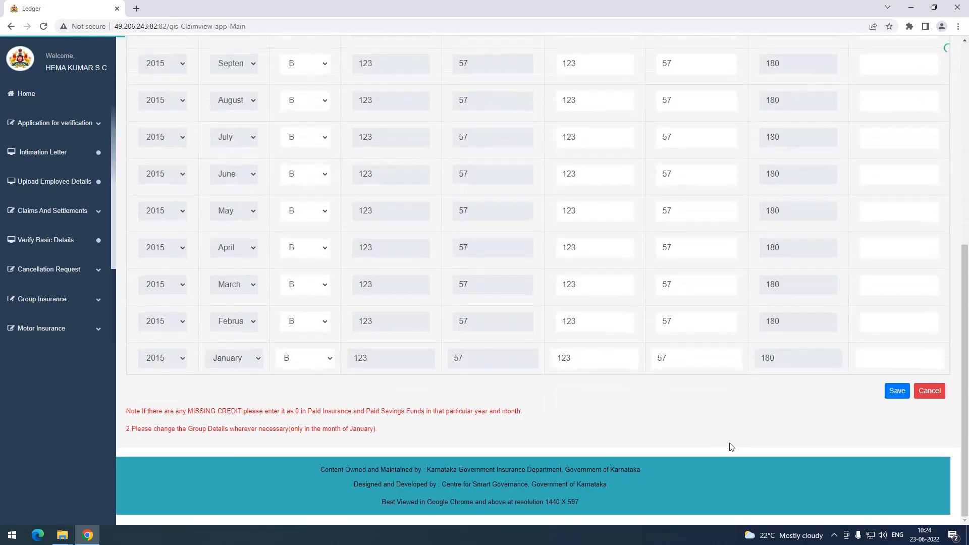
click(898, 391)
key(Return)
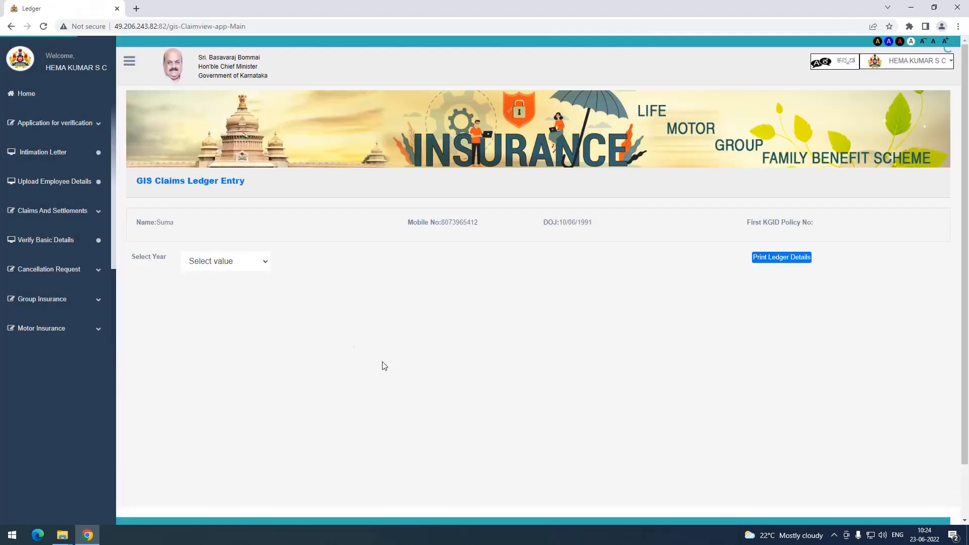
Step: Select 2016 as the ledger year and save its entries
click(197, 261)
scroll(212, 399, down, 3)
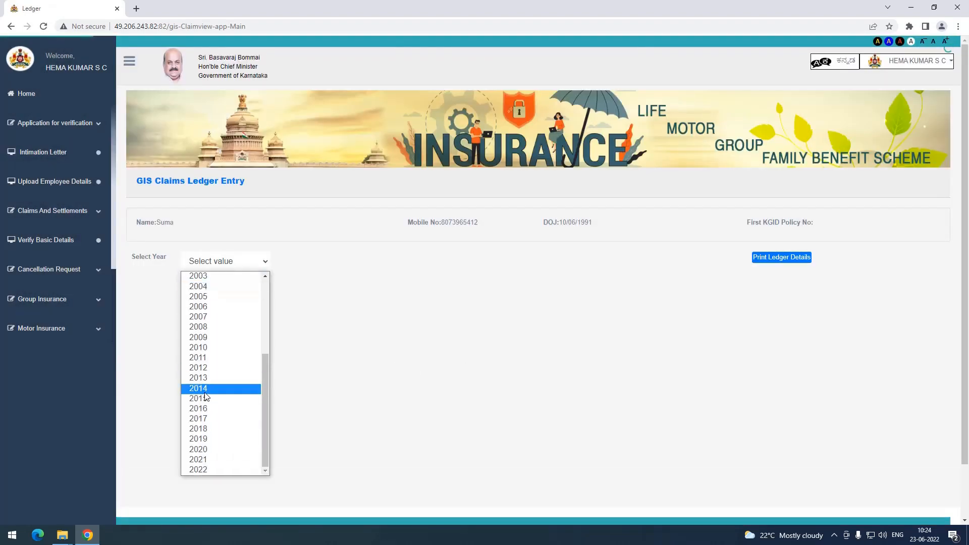
click(212, 409)
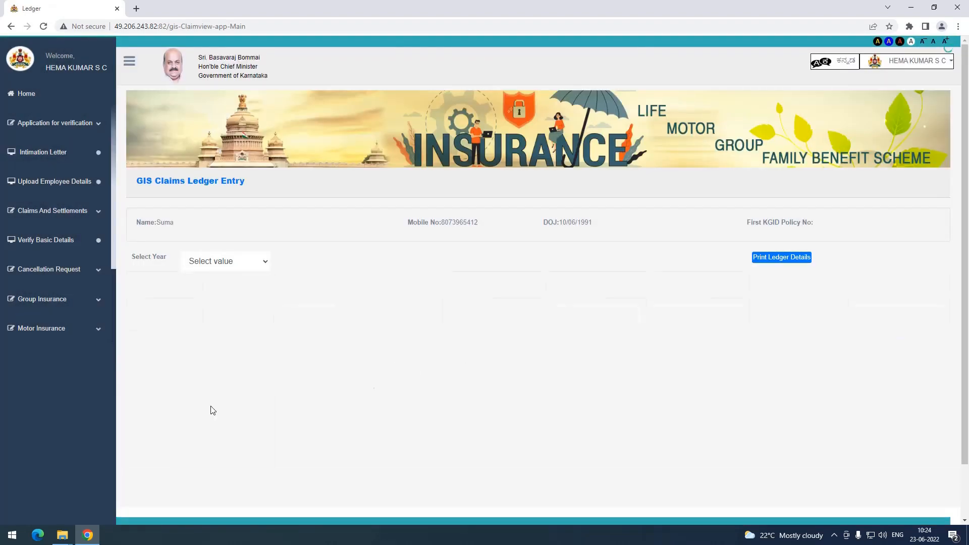
scroll(627, 439, down, 7)
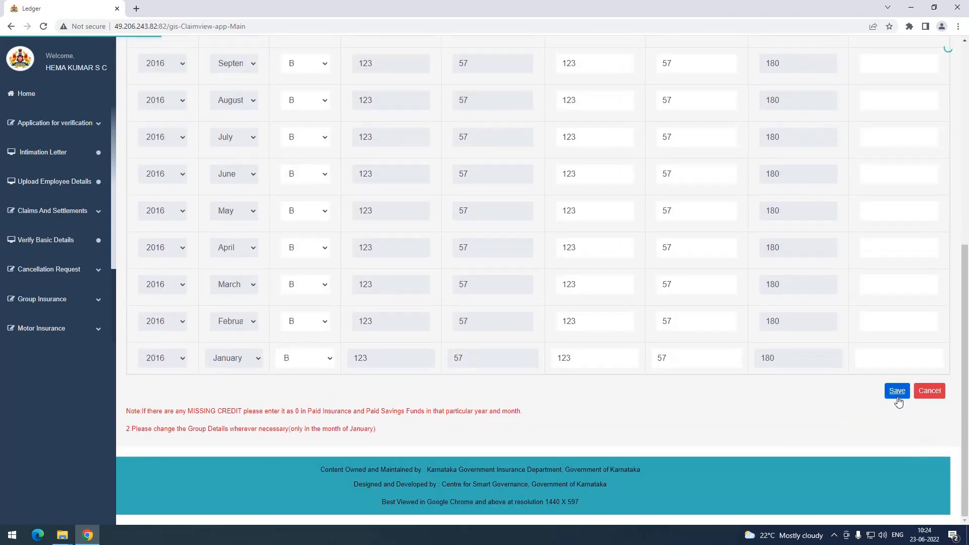
click(898, 401)
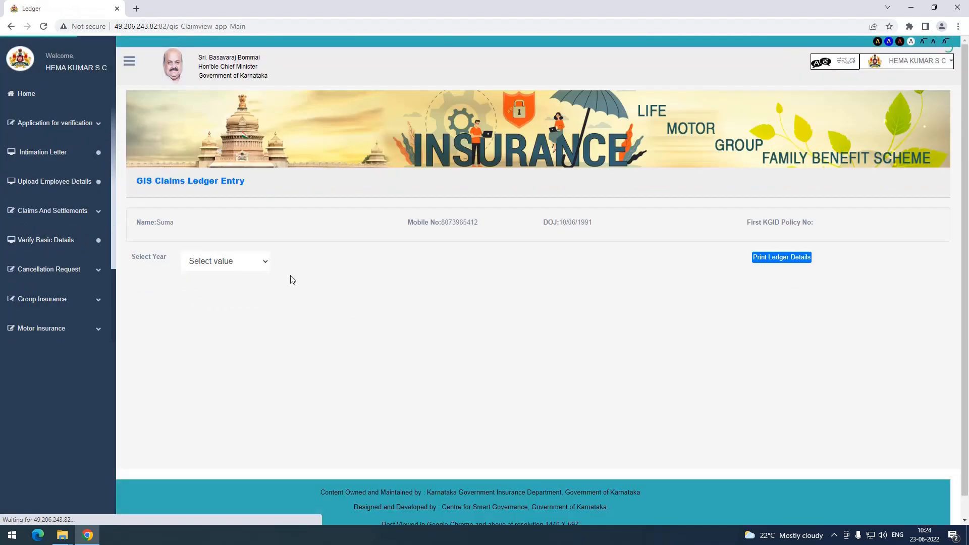
Step: Select 2017 as the ledger year and save its entries
click(241, 268)
scroll(217, 390, down, 4)
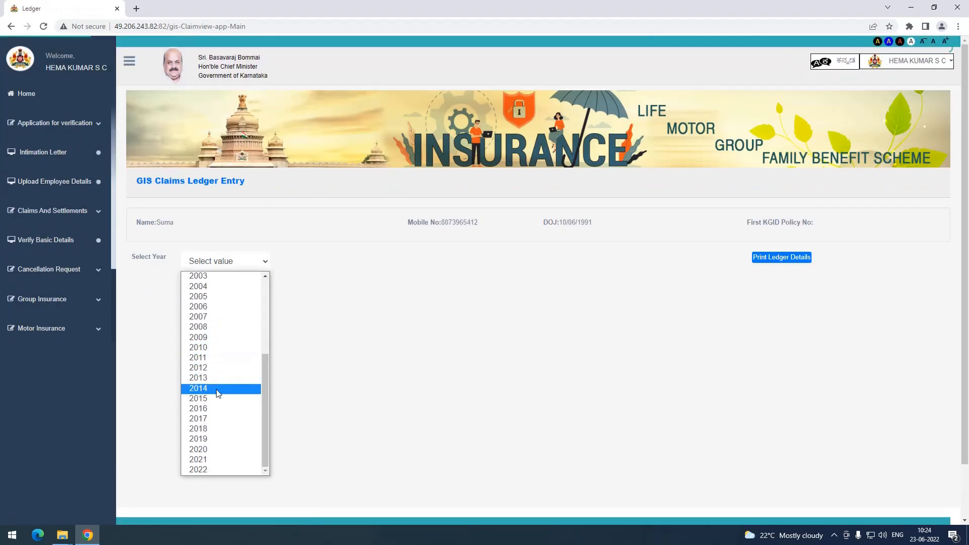
click(215, 421)
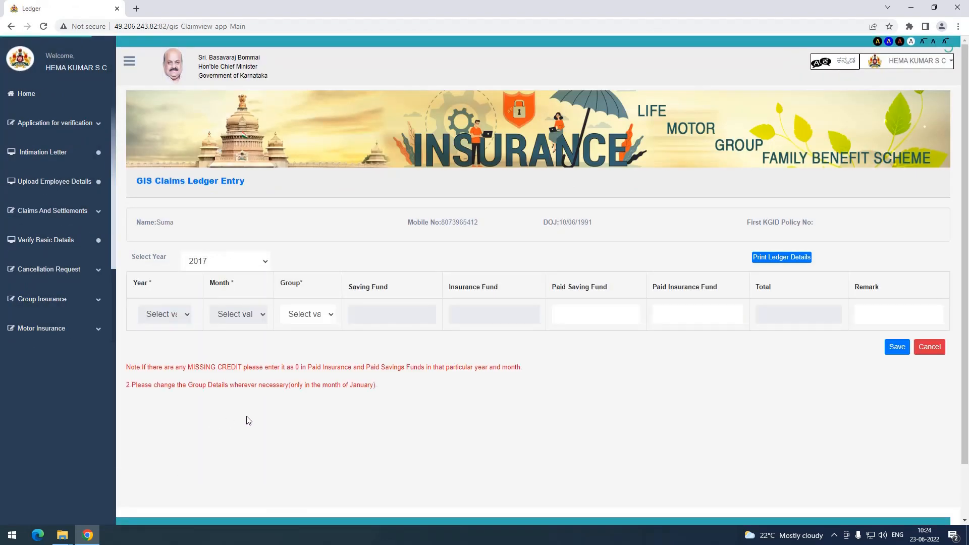
scroll(320, 426, down, 7)
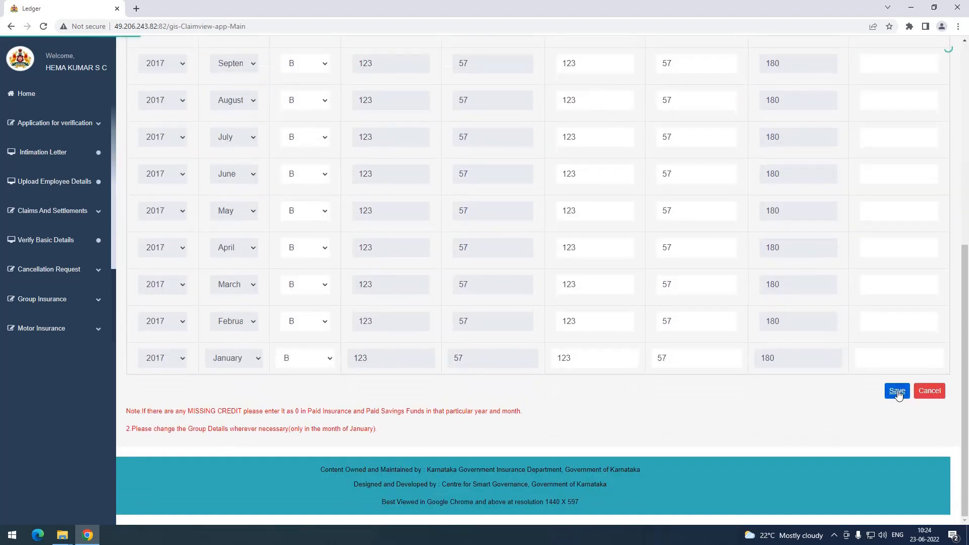
click(898, 392)
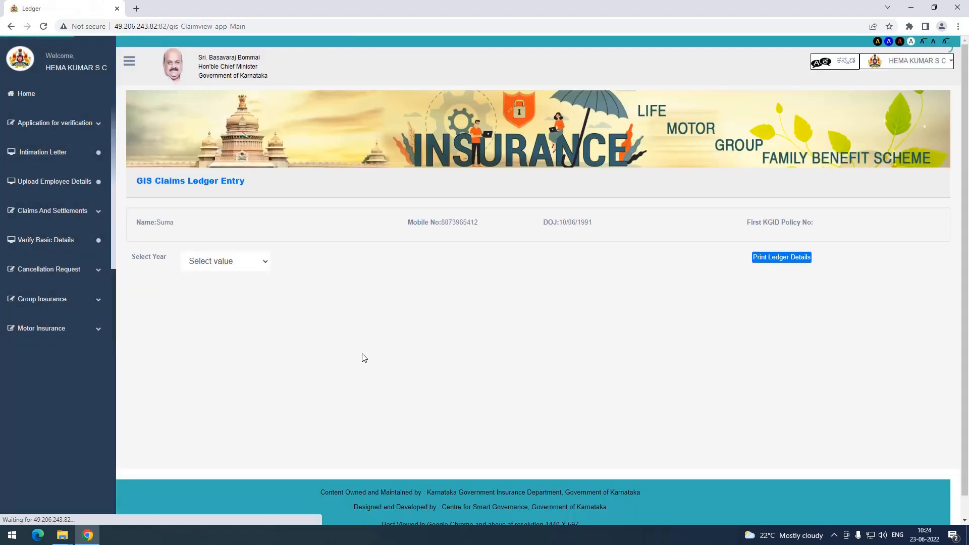
Step: Select 2018 as the ledger year and save its entries
click(240, 270)
scroll(218, 348, down, 5)
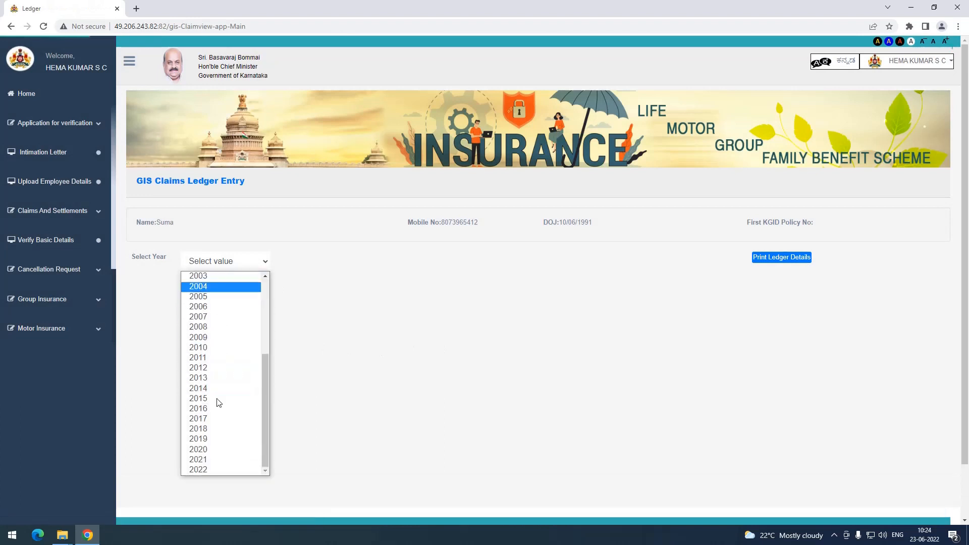
click(217, 429)
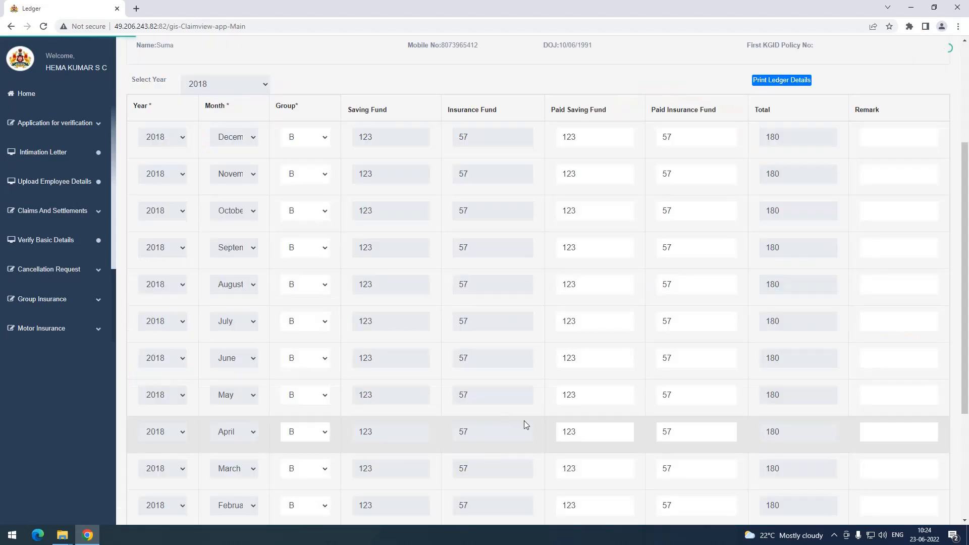
scroll(555, 419, down, 4)
click(898, 391)
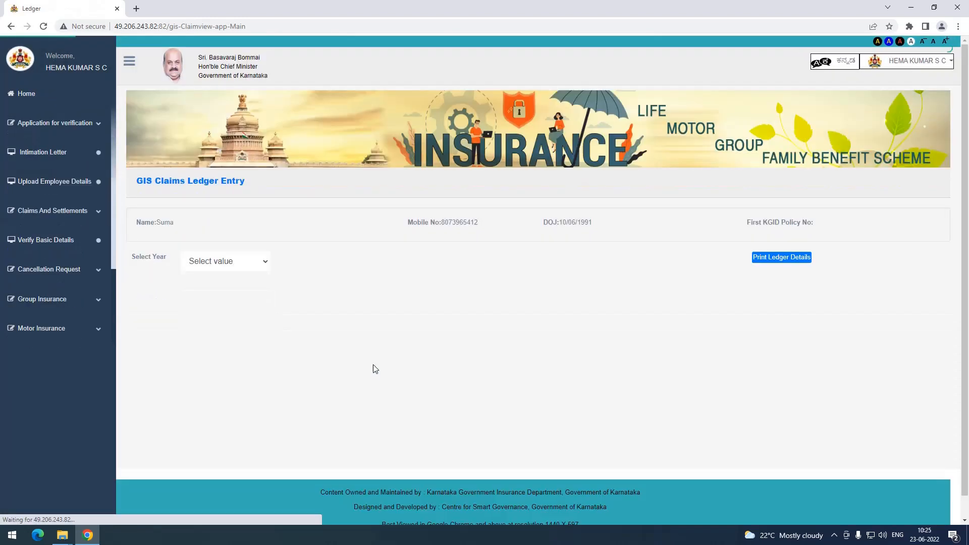
Step: Save the 2019 ledger, 270 saving, 90 insurance, 360 total monthly
scroll(374, 368, down, 1)
click(238, 212)
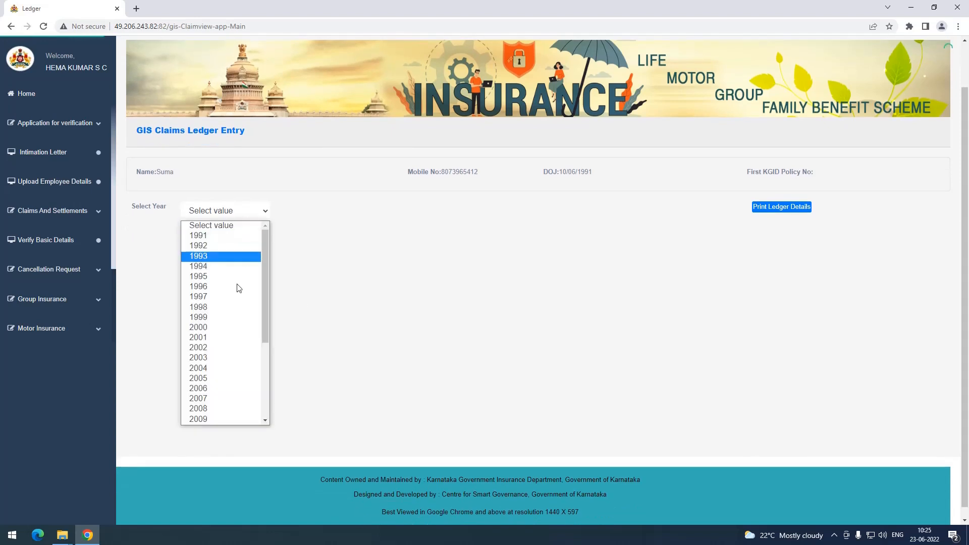
scroll(220, 413, down, 2)
click(218, 391)
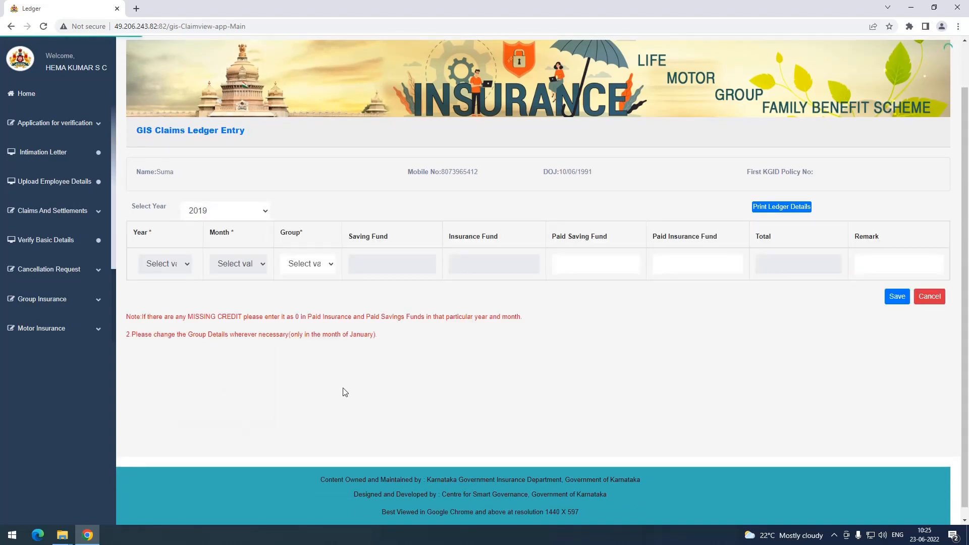
scroll(444, 413, down, 2)
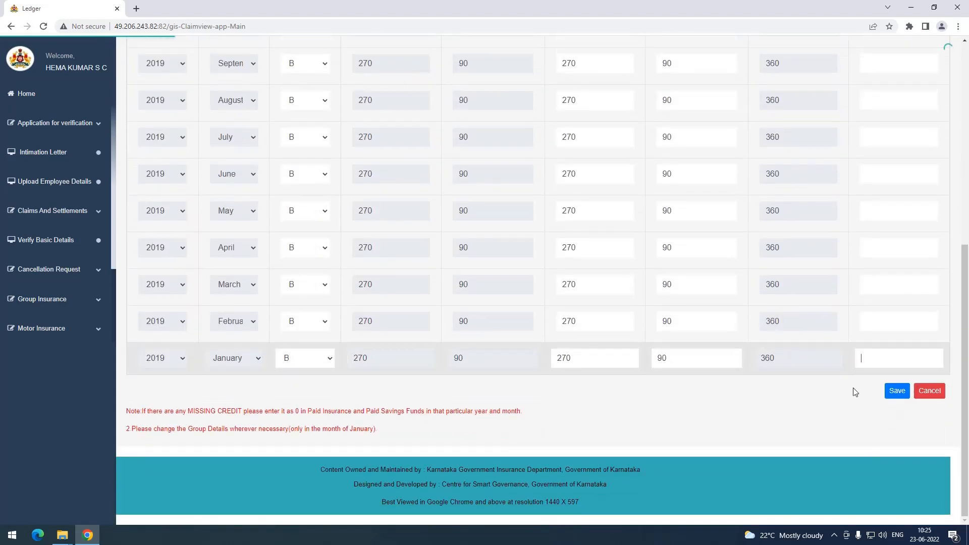
click(897, 392)
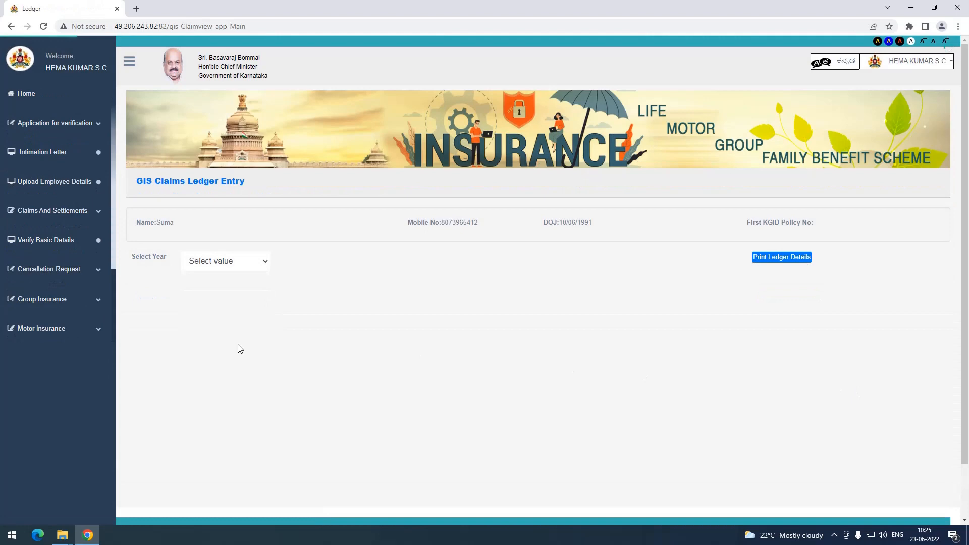
Step: Load 2020 as the ledger year and scroll through its entries
click(207, 264)
scroll(212, 373, down, 4)
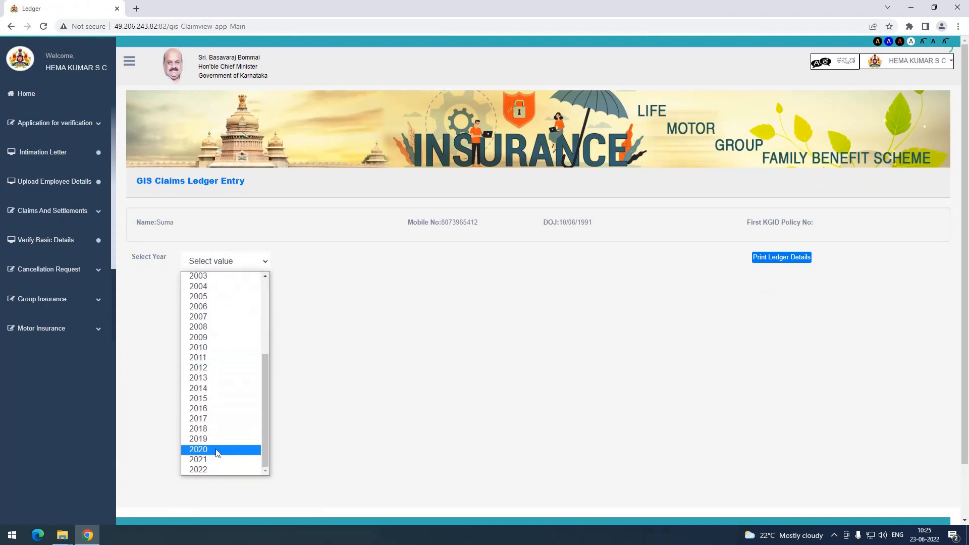
click(217, 450)
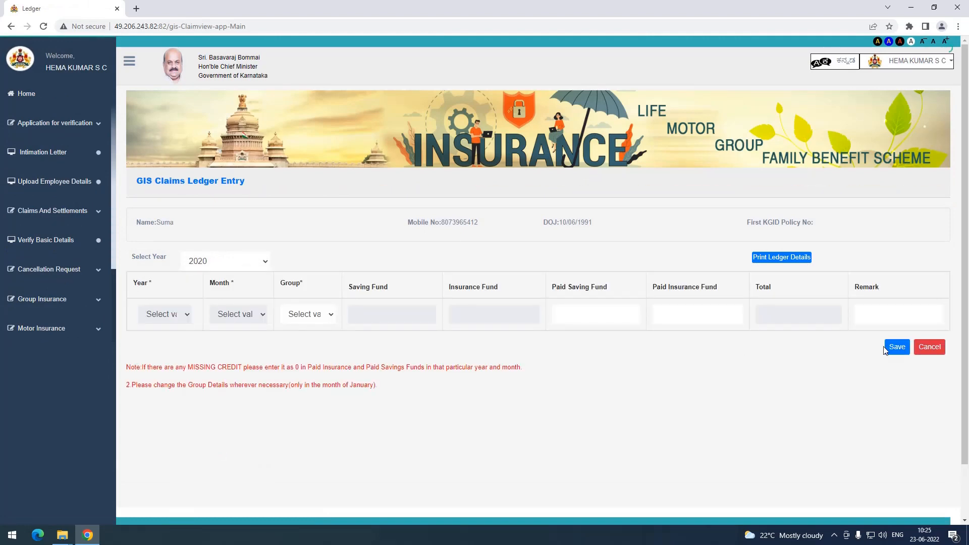
scroll(892, 348, down, 4)
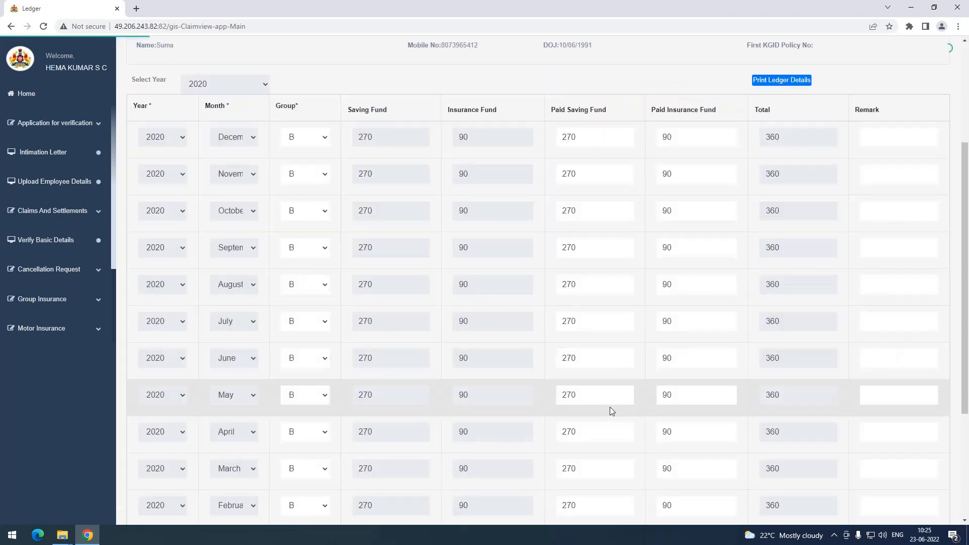
scroll(586, 428, down, 4)
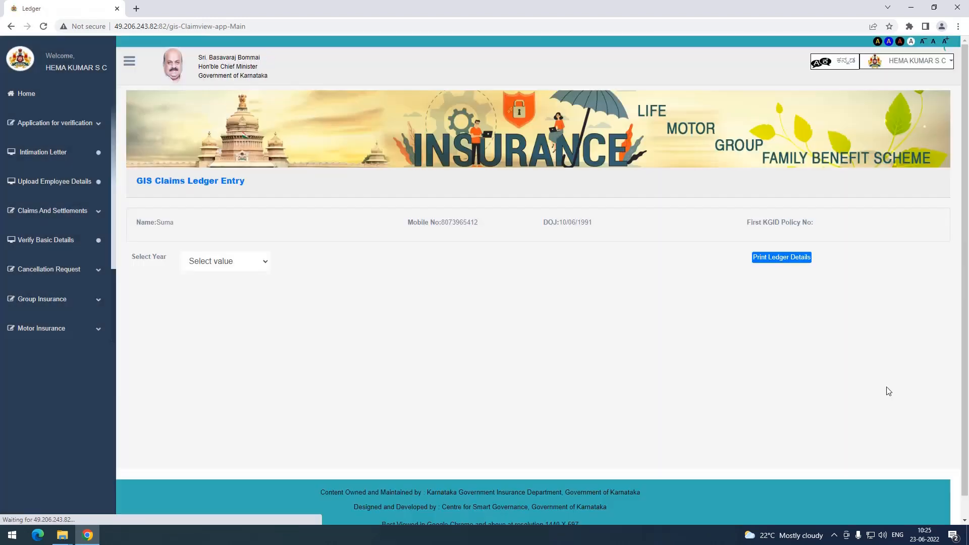
Step: Select 2021 as the ledger year, save its entries and acknowledge the message
click(235, 265)
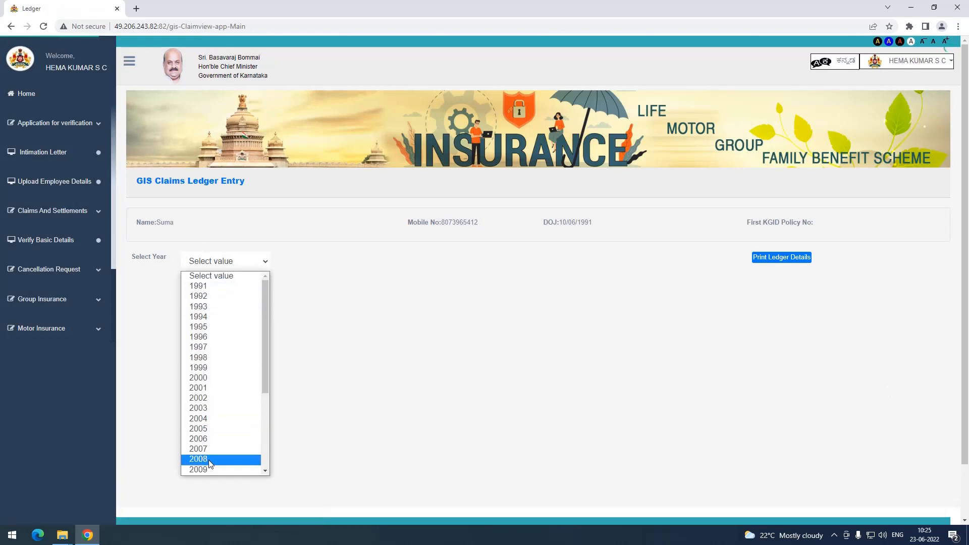
scroll(221, 440, down, 3)
click(230, 466)
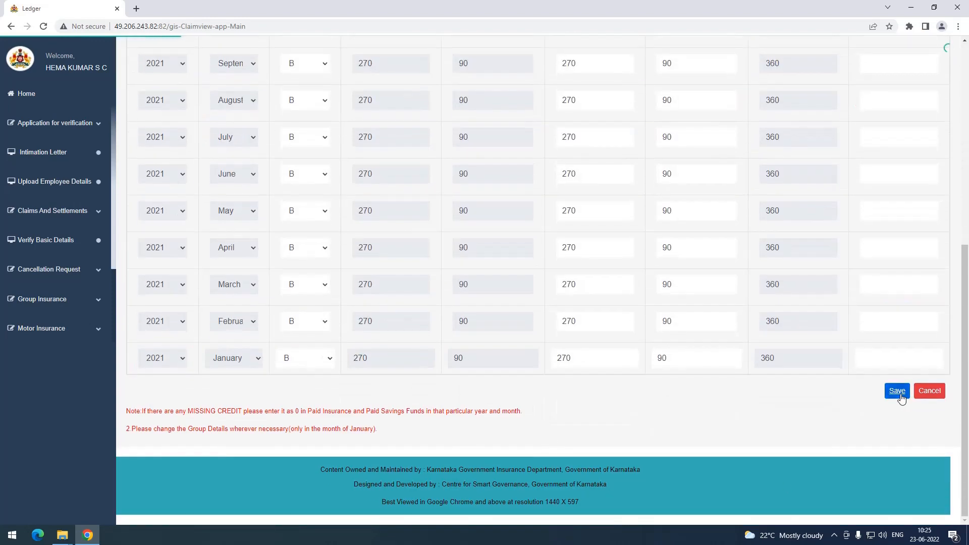
click(897, 391)
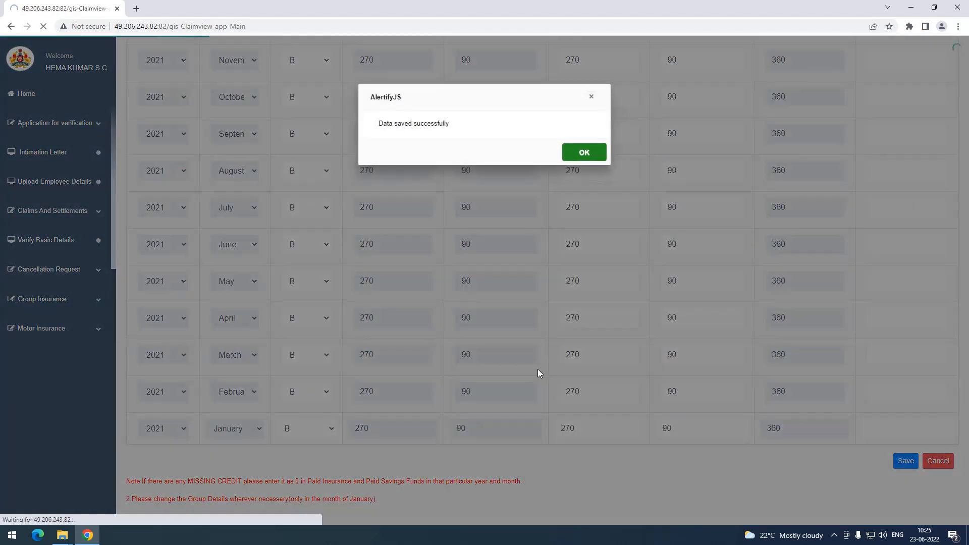
key(Return)
Step: Save the 2022 ledger at 270 saving, 90 insurance, then expand Group Insurance
click(242, 266)
scroll(218, 393, down, 3)
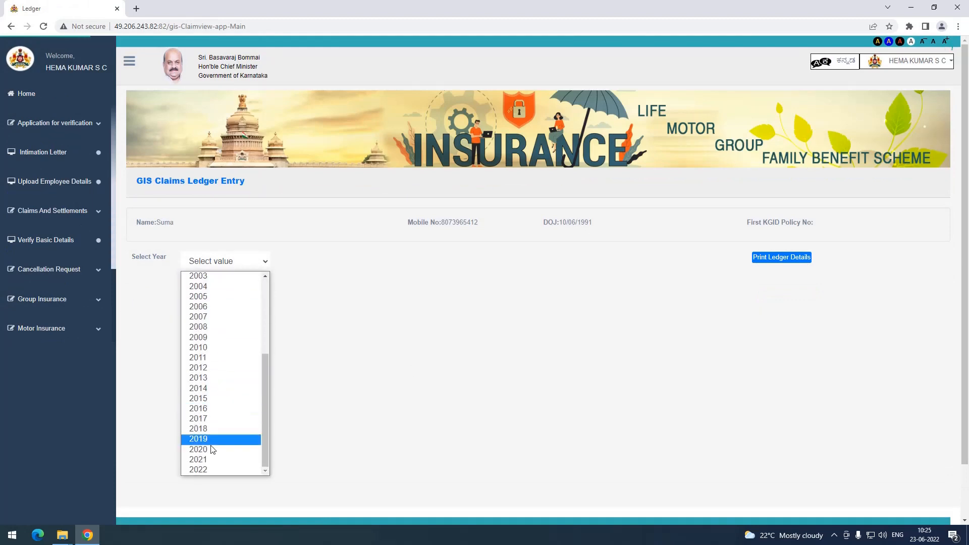
click(212, 471)
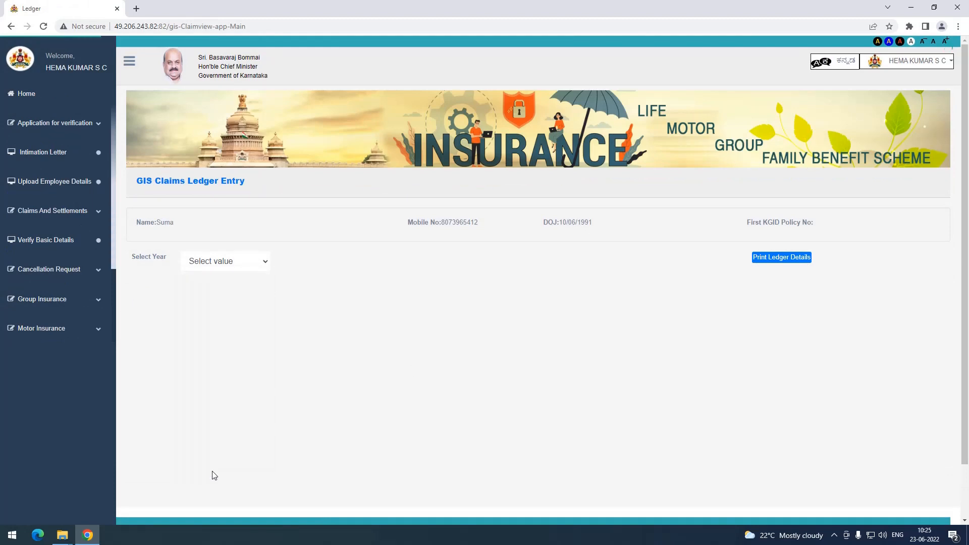
scroll(575, 469, down, 3)
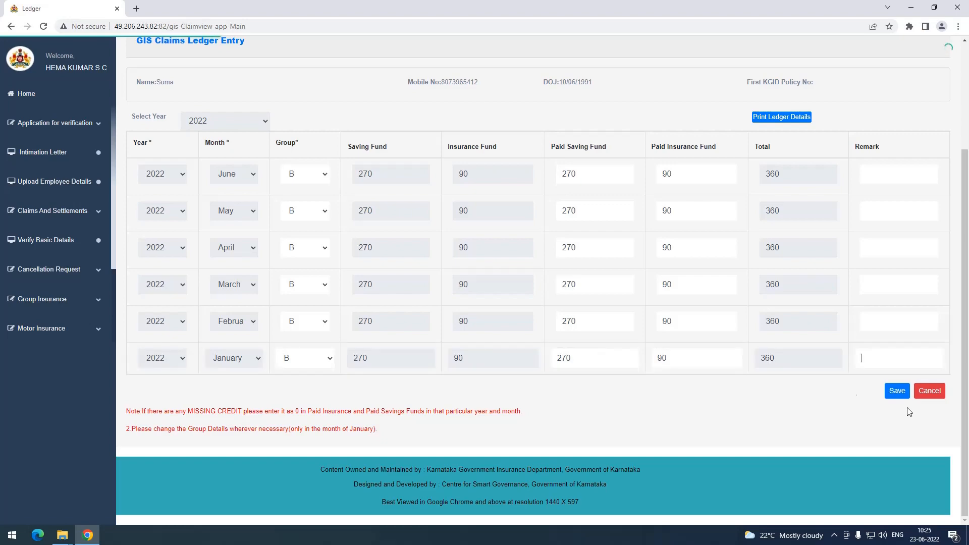
click(894, 395)
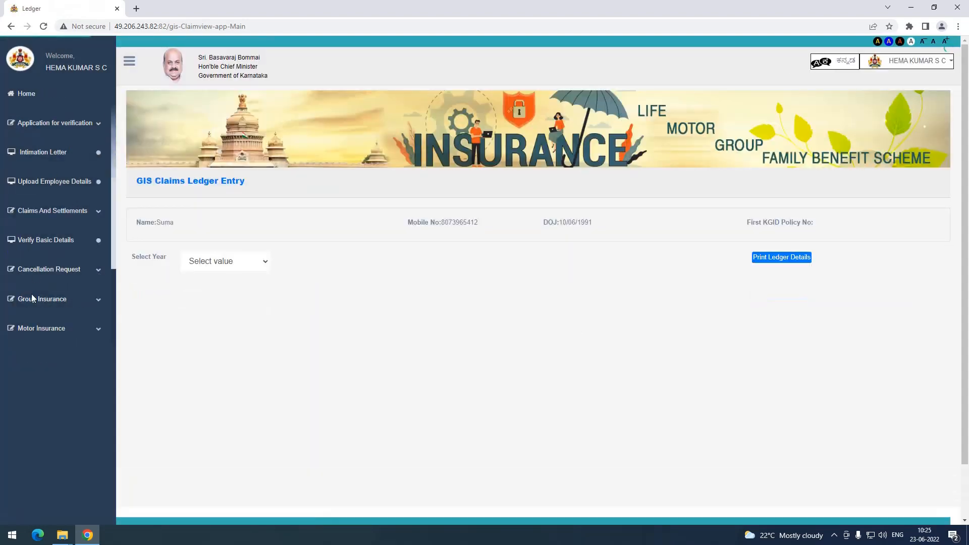
click(31, 298)
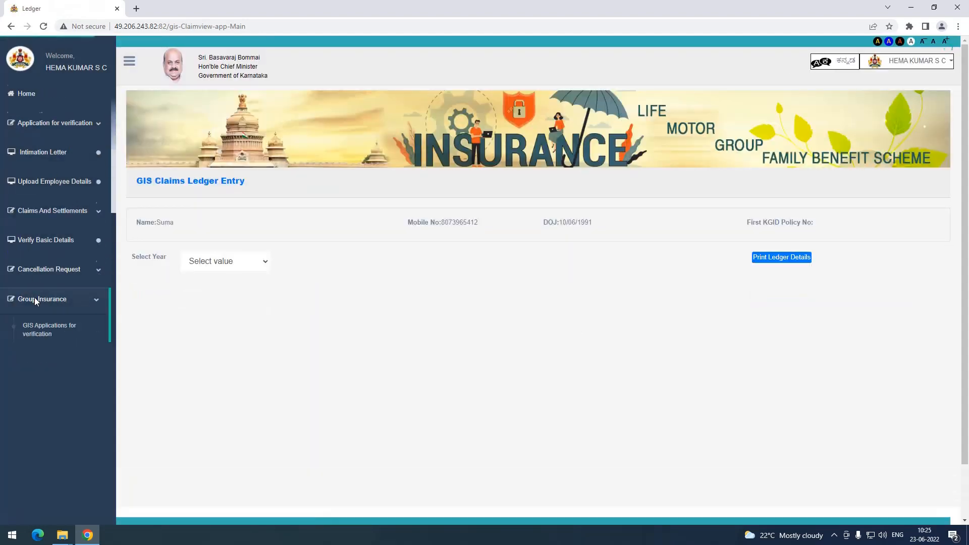
Step: Search the group insurance claim application by the employee's mobile number
scroll(34, 298, down, 3)
click(50, 263)
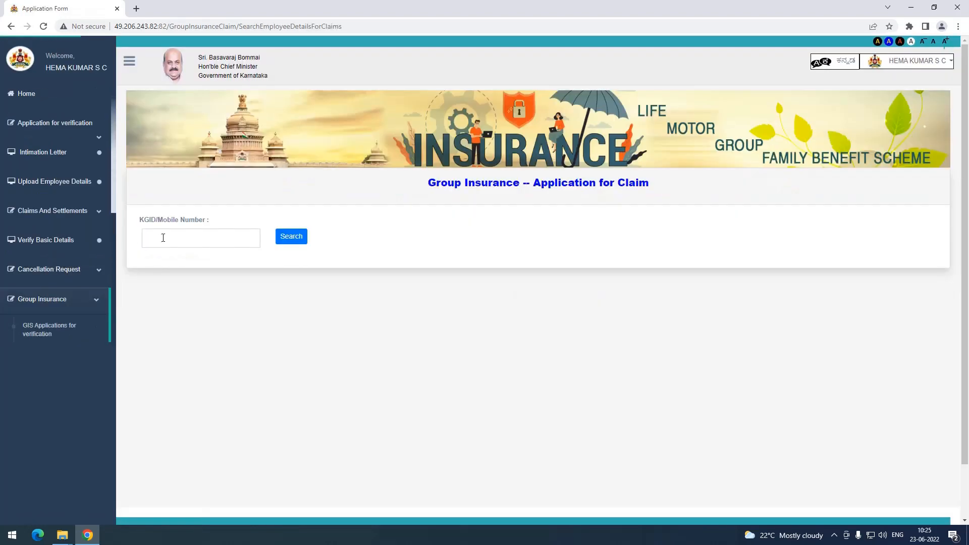
click(163, 238)
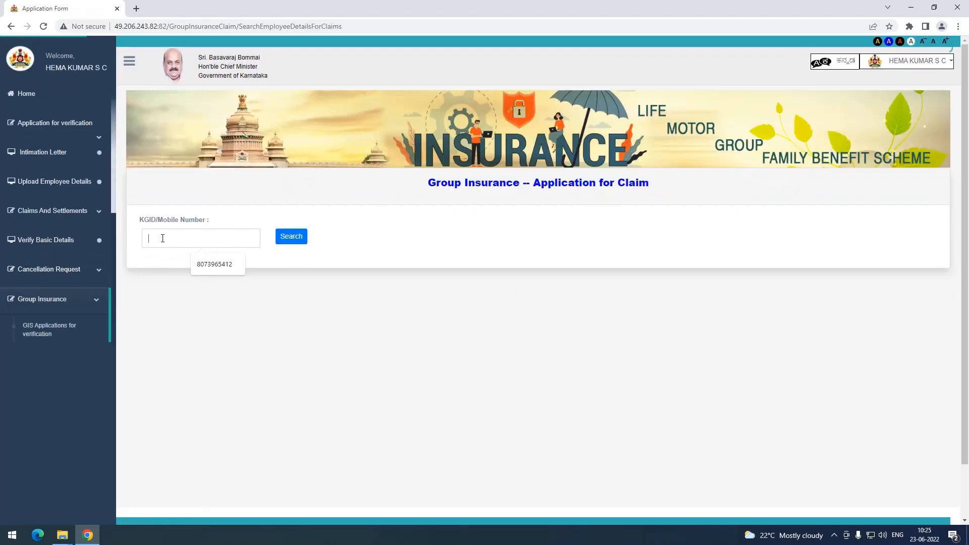
click(231, 266)
click(297, 246)
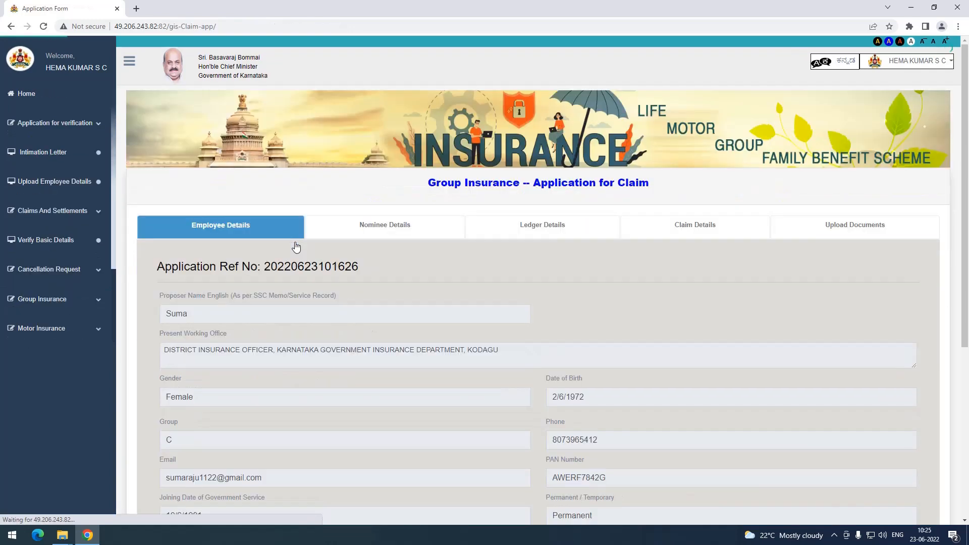
Step: Save the employee's Retirement claim details dated 20-6-2022 and continue
scroll(375, 362, down, 5)
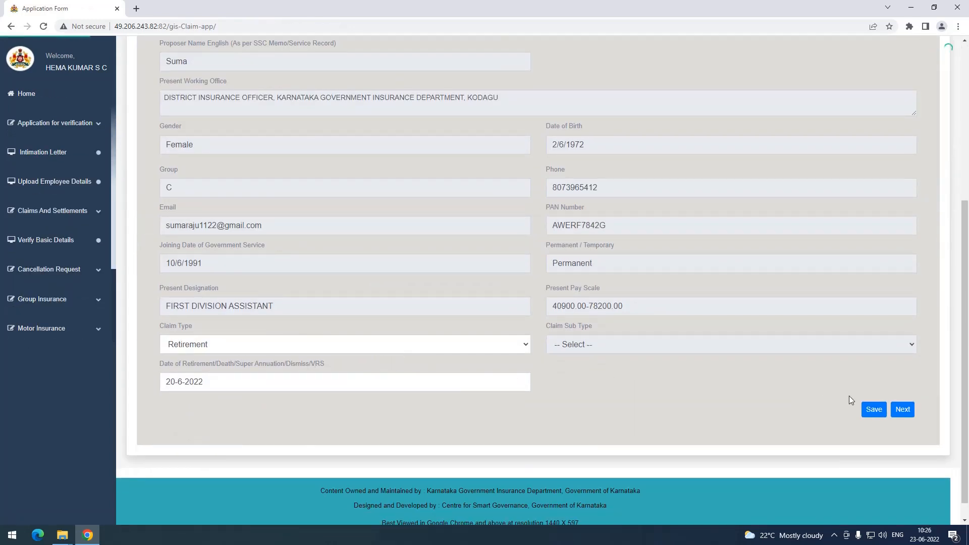
click(876, 411)
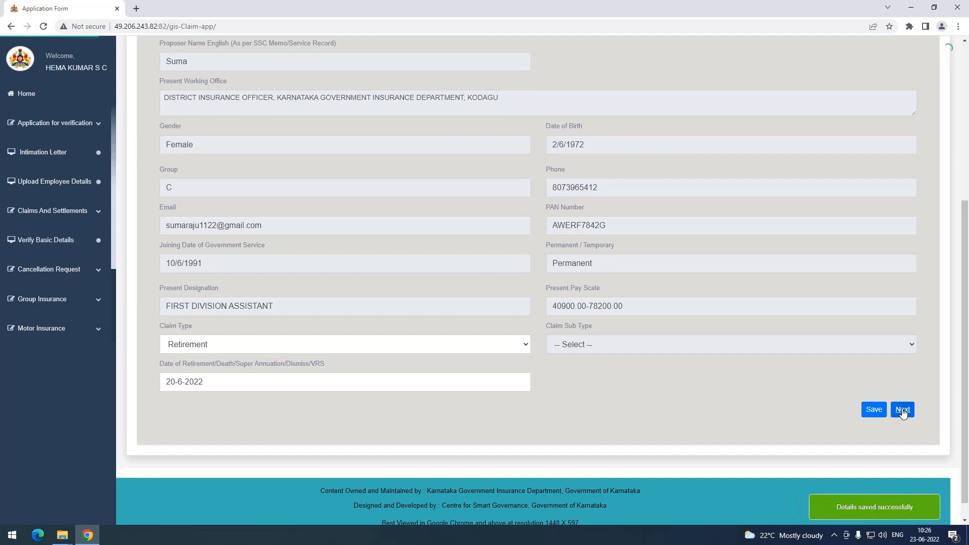
click(903, 411)
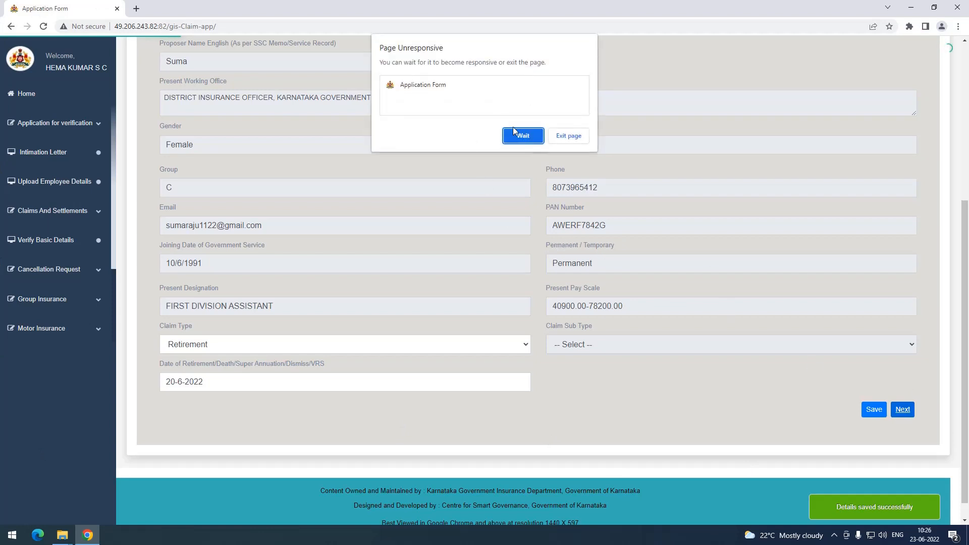
Step: Let the unresponsive page finish loading the Ledger Details table
click(523, 135)
click(528, 133)
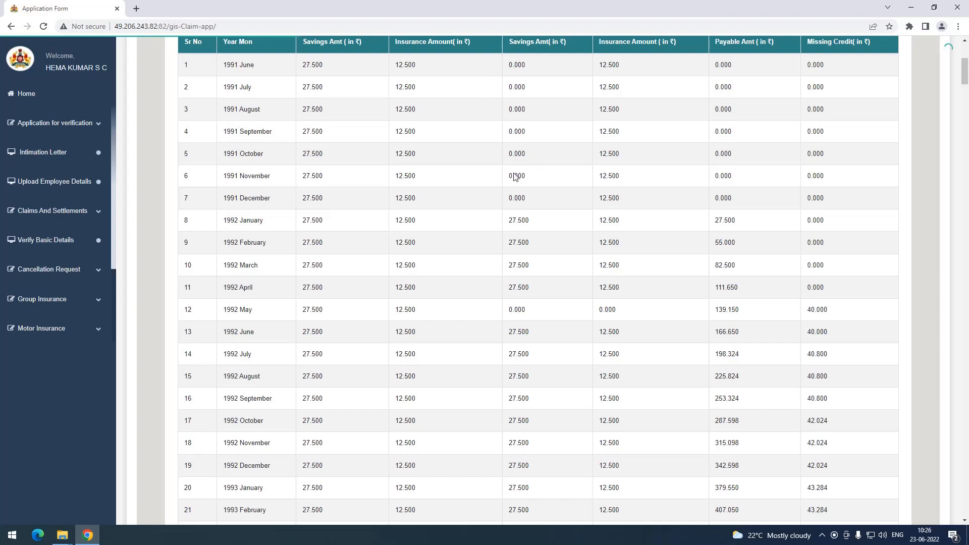
scroll(337, 237, down, 2)
scroll(338, 242, down, 20)
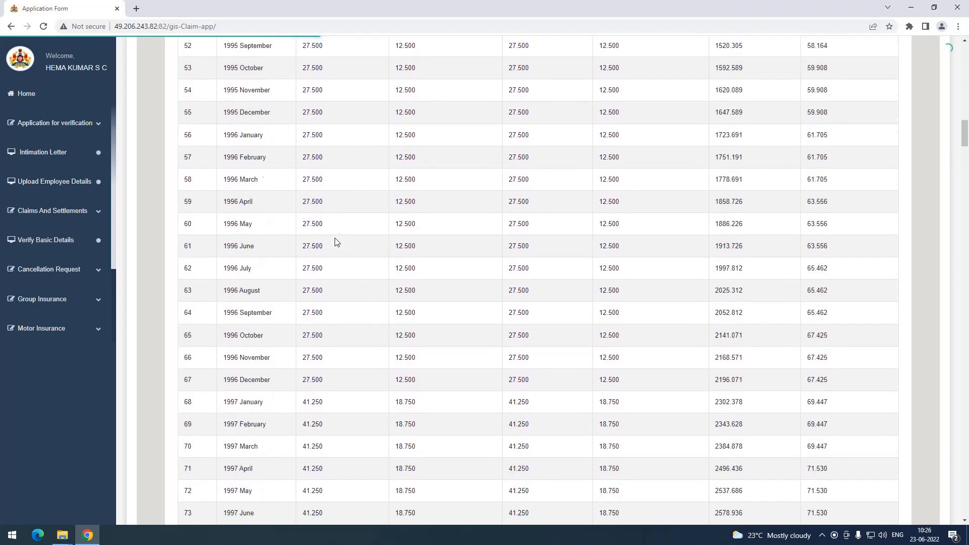
scroll(337, 241, down, 20)
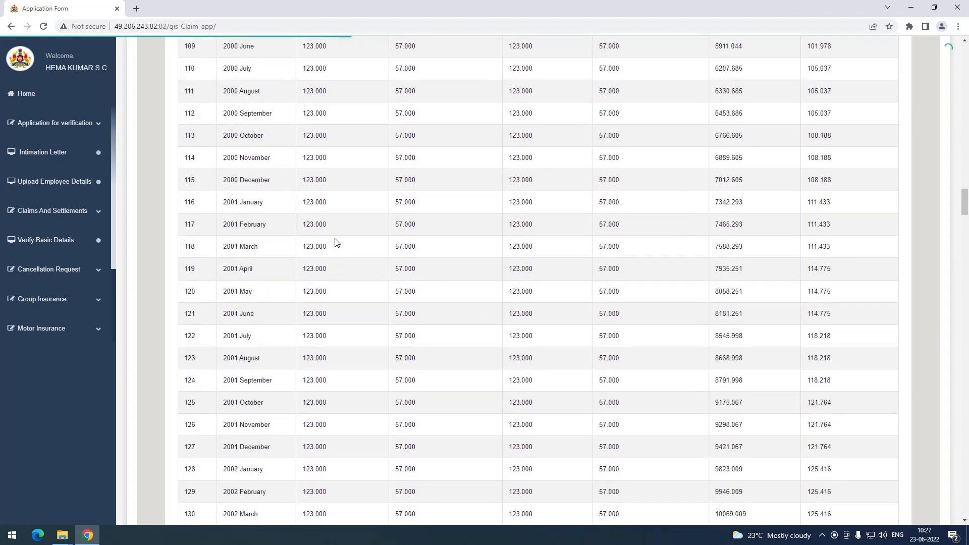
scroll(713, 232, up, 15)
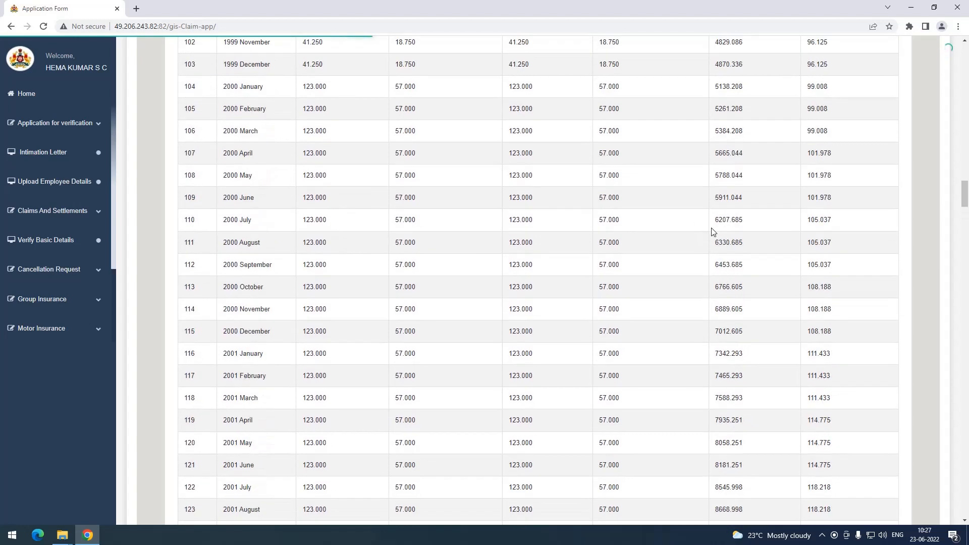
scroll(714, 231, up, 20)
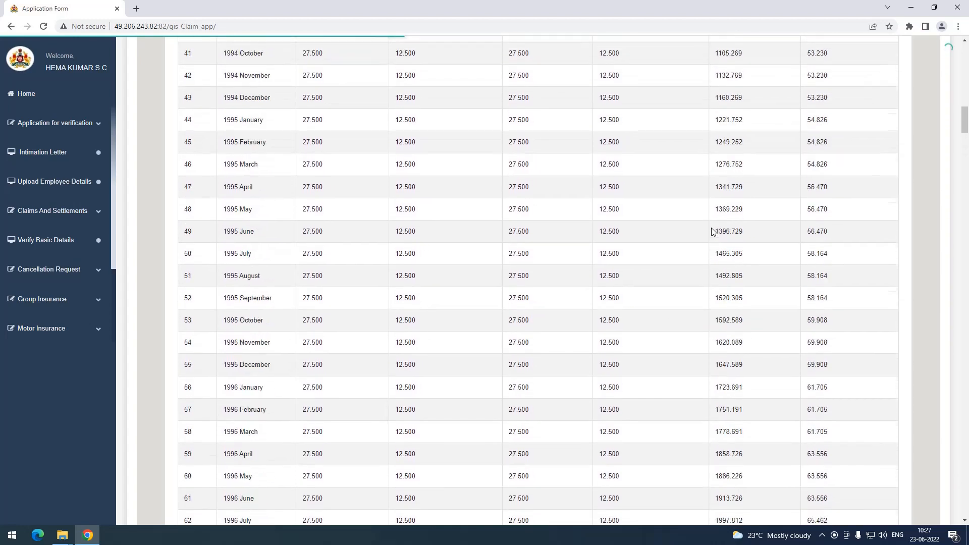
scroll(713, 232, up, 14)
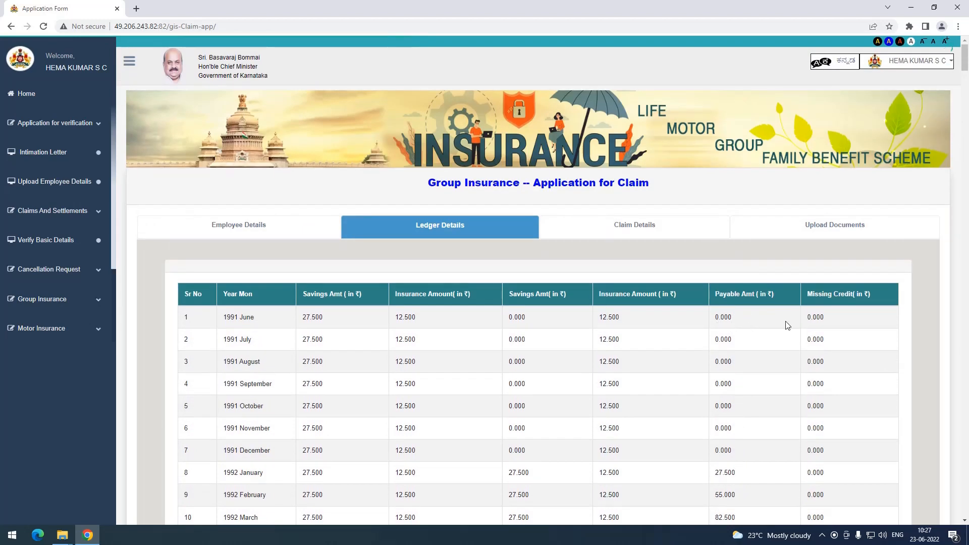
Step: Scroll the ledger to its June 2022 end, totalling 136630 and 1404
scroll(817, 349, down, 3)
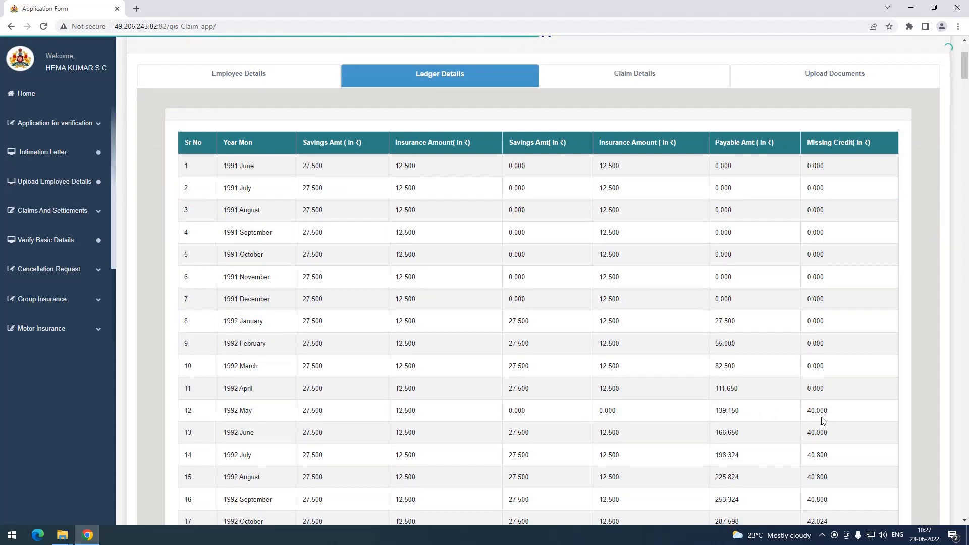
scroll(823, 420, down, 1)
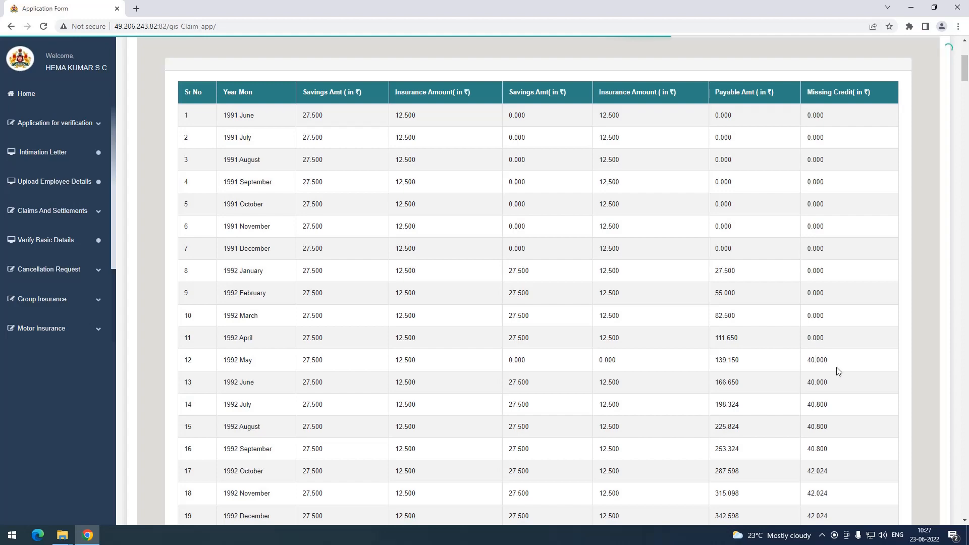
scroll(844, 383, down, 2)
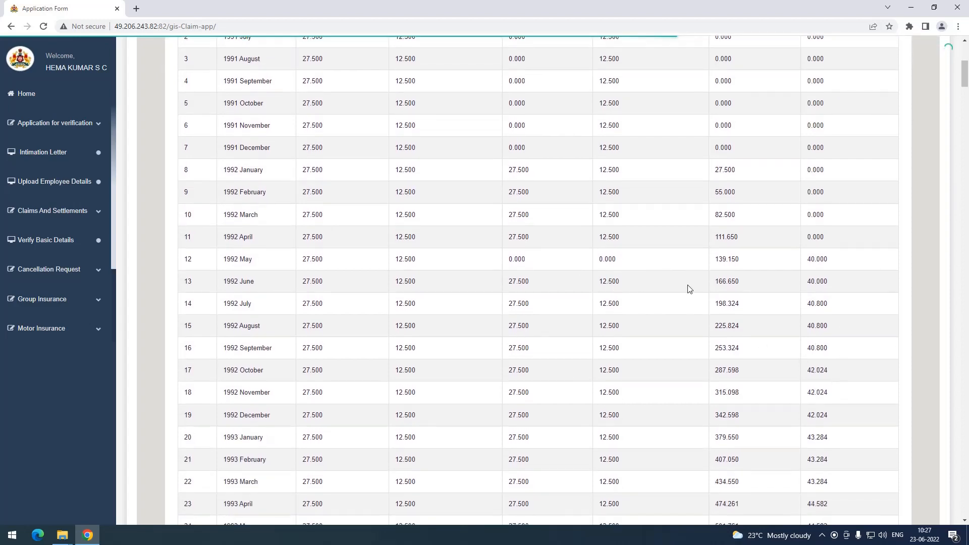
scroll(813, 411, down, 20)
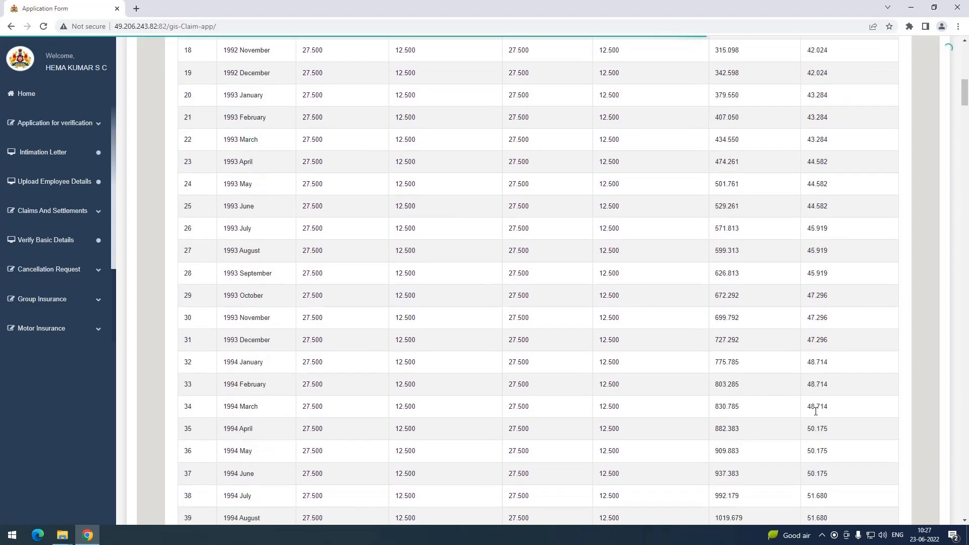
scroll(810, 440, down, 20)
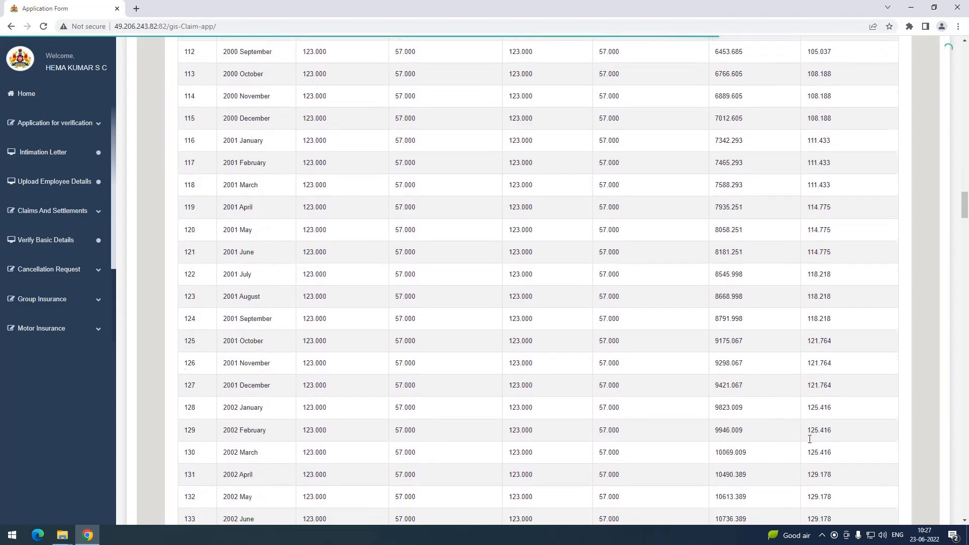
scroll(810, 440, down, 20)
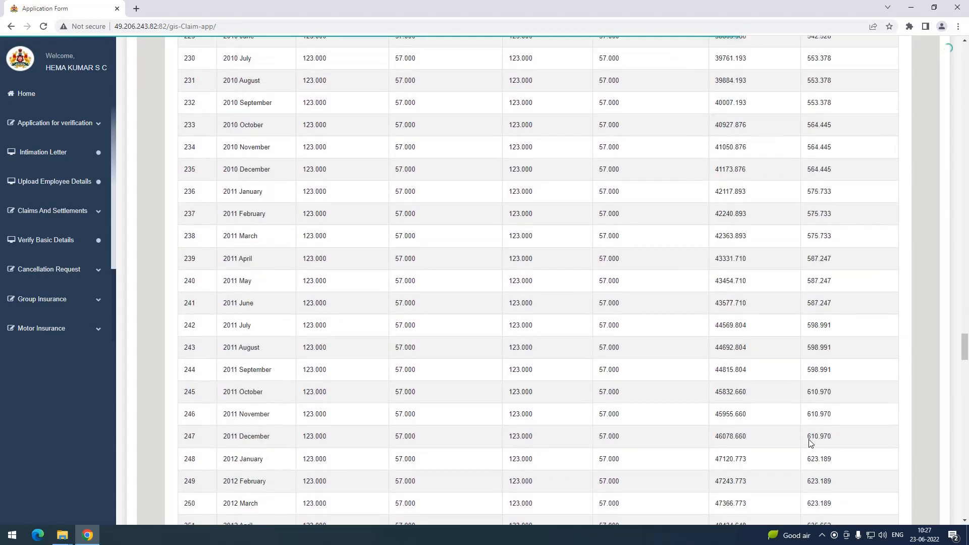
scroll(810, 444, down, 20)
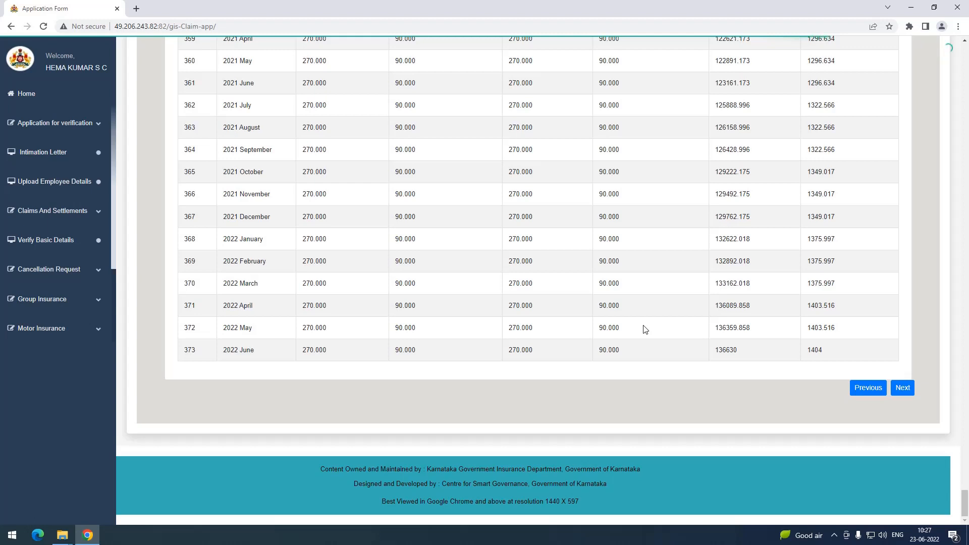
Step: Review the settlement summary (136630 minus 1404 missing credit = 135226) and continue to Upload Documents
click(900, 393)
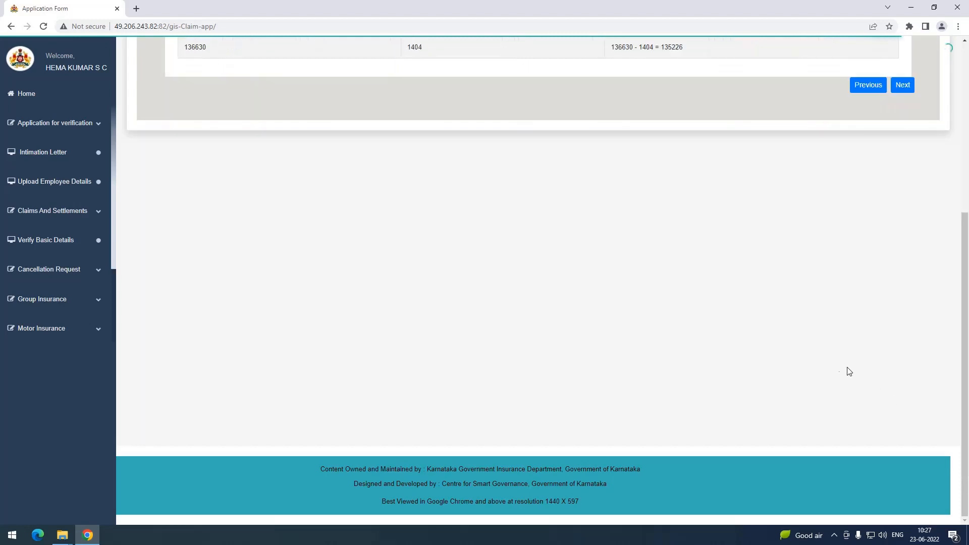
scroll(768, 370, up, 5)
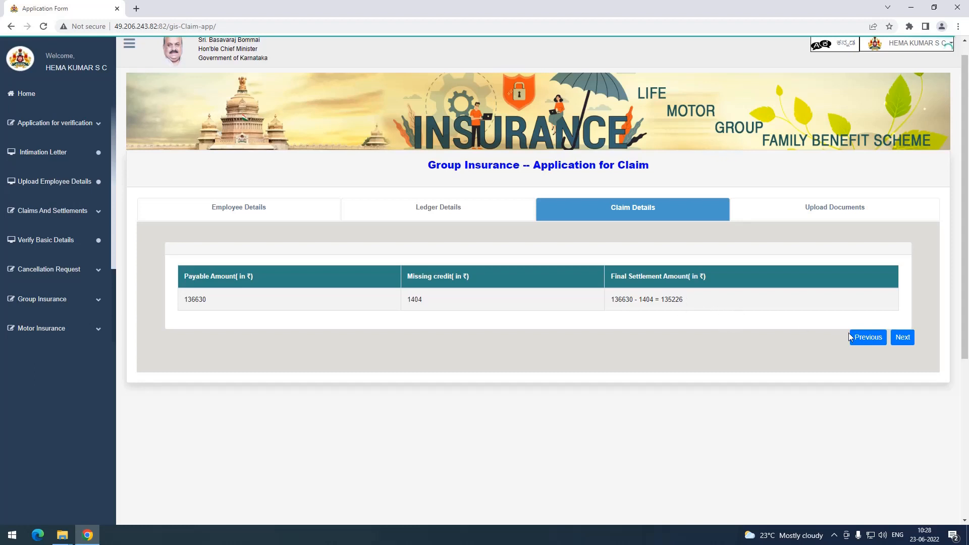
click(903, 338)
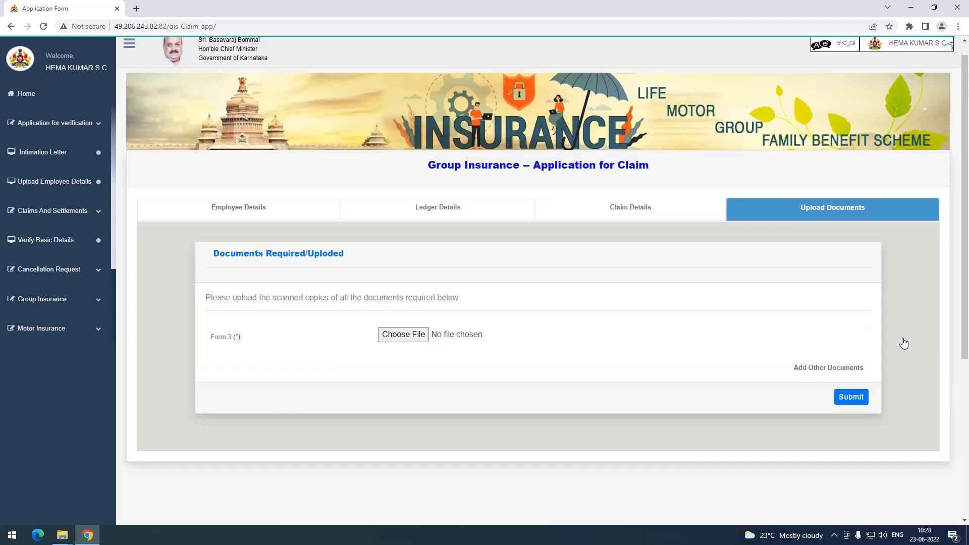
Step: Browse Downloads and Desktop for a Form 3 file, then cancel without attaching one
scroll(474, 361, up, 1)
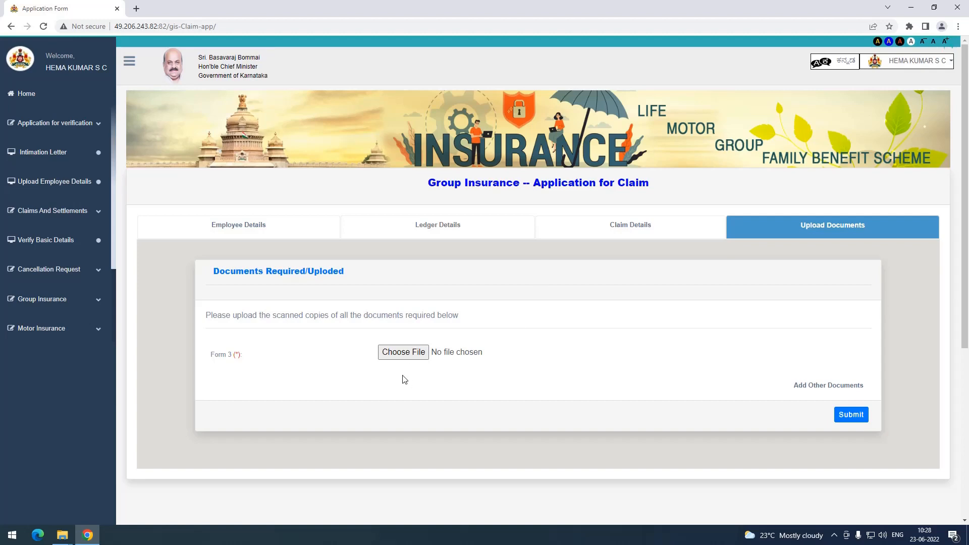
click(387, 349)
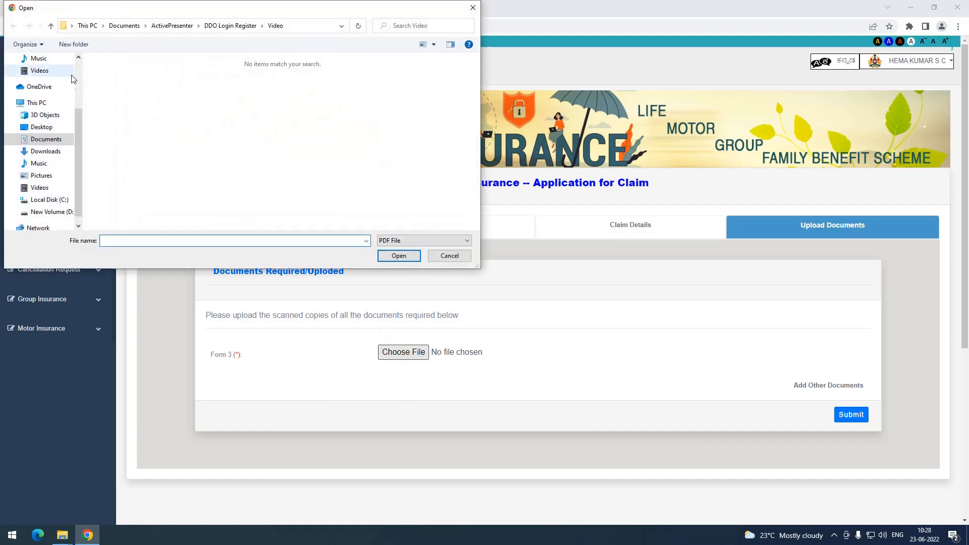
click(43, 151)
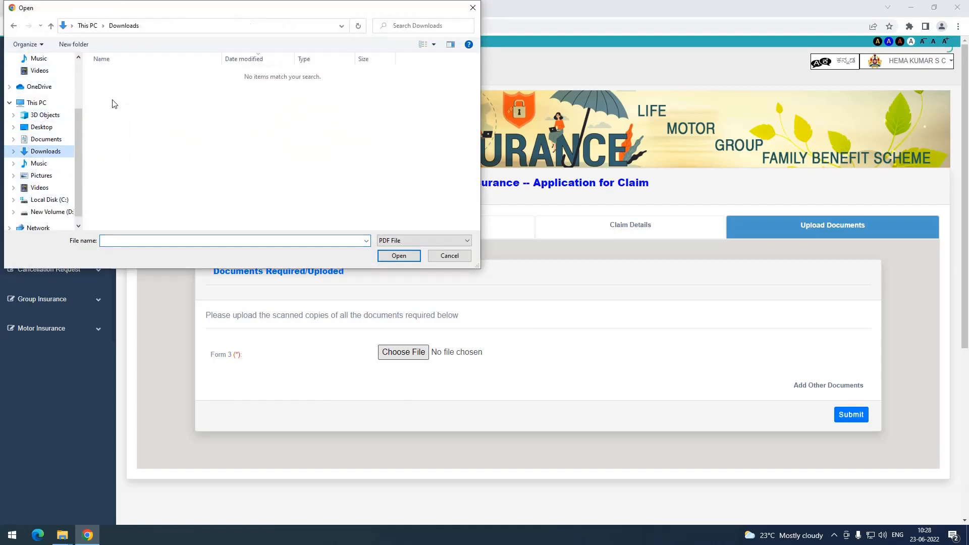
click(43, 127)
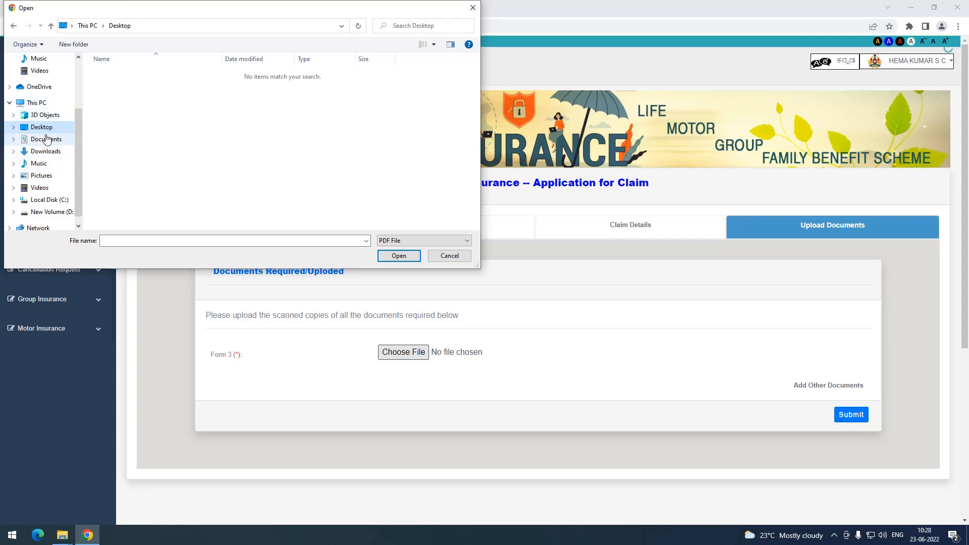
click(34, 297)
click(447, 256)
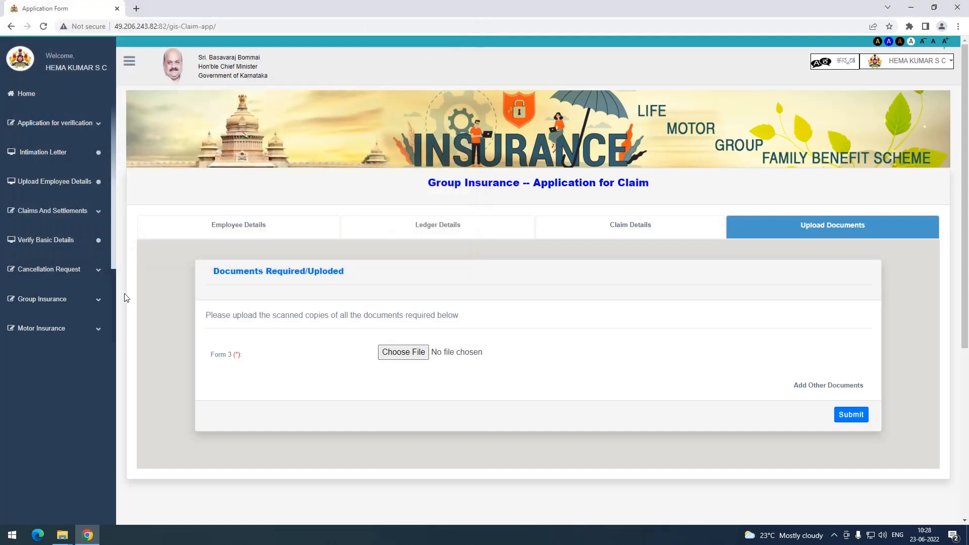
Step: Download Form 3 as a PDF from Group Insurance > Download Forms
click(55, 298)
scroll(41, 338, down, 3)
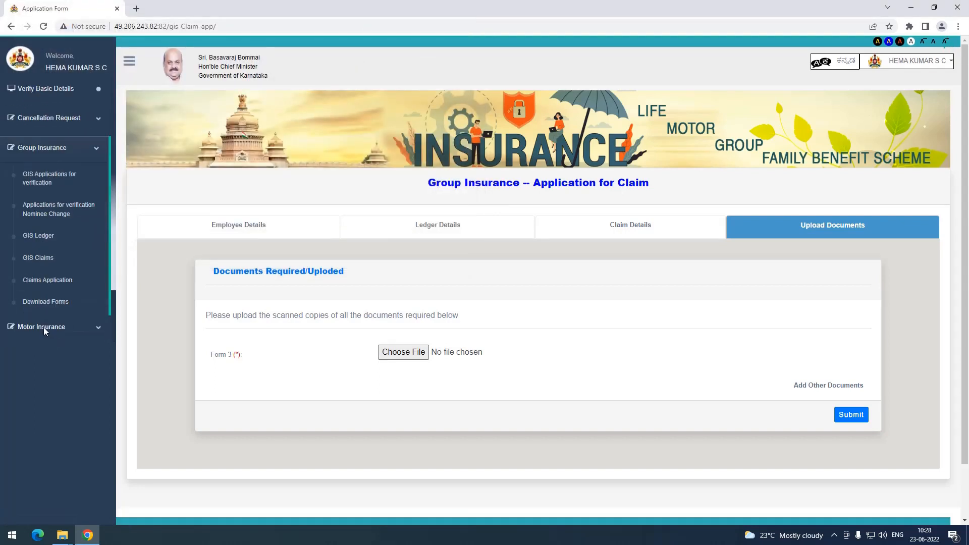
click(41, 305)
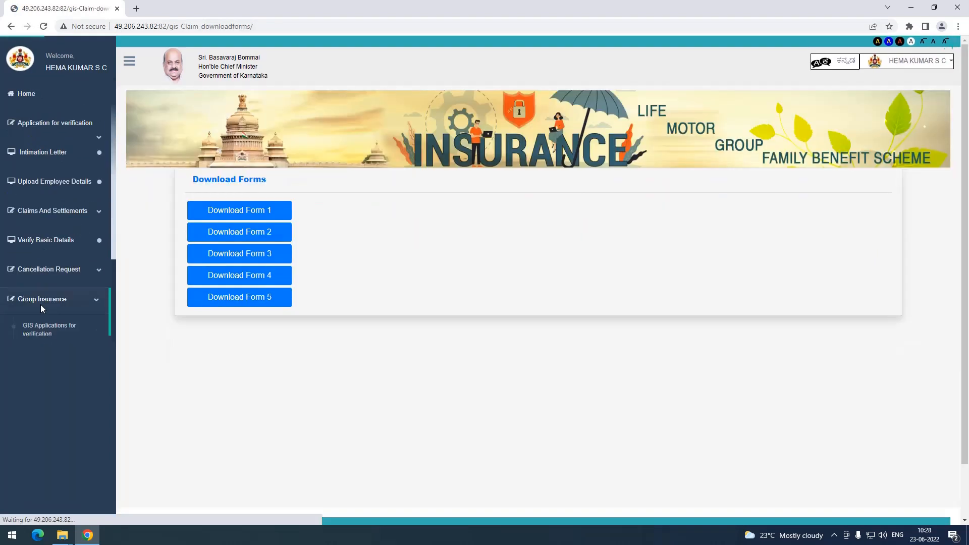
click(247, 259)
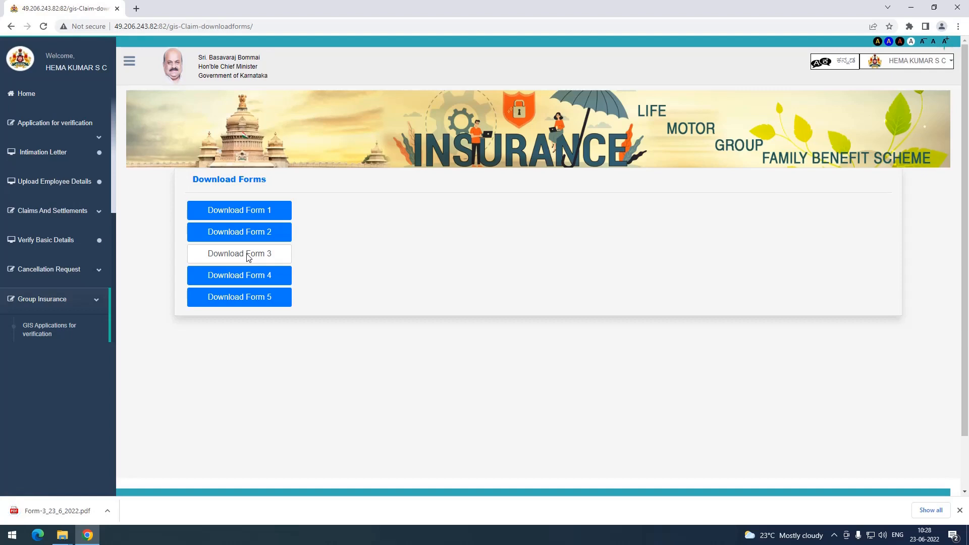
Step: Return to the GIS Claims search page
scroll(45, 300, down, 2)
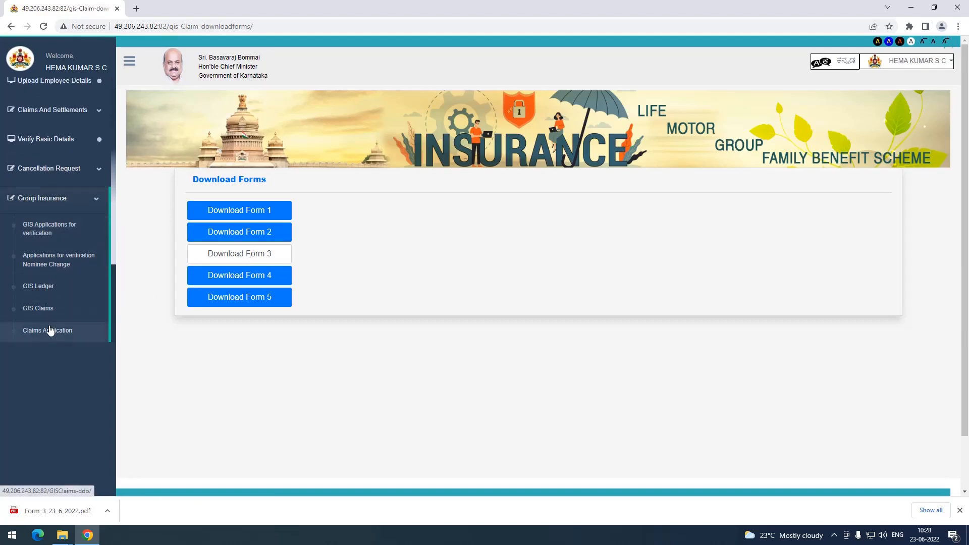
scroll(51, 332, down, 2)
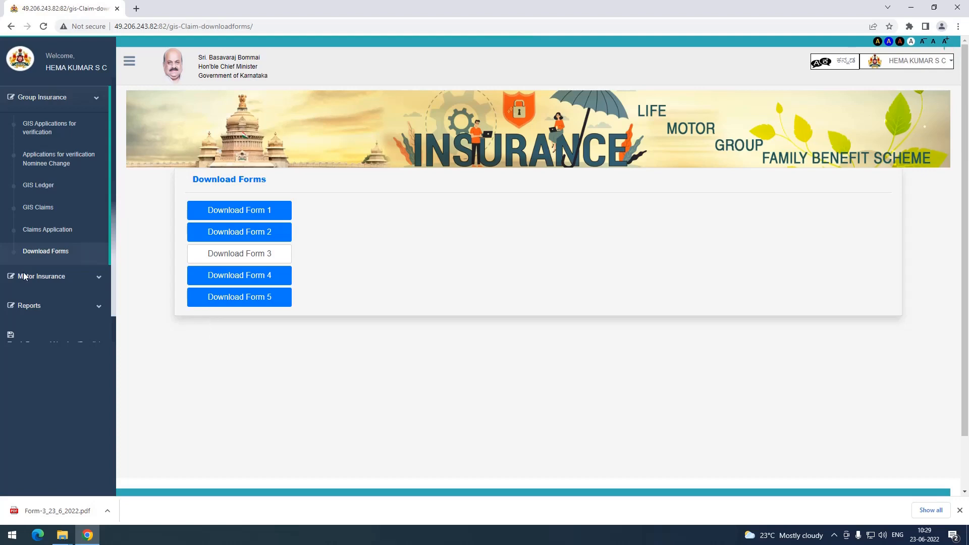
click(50, 208)
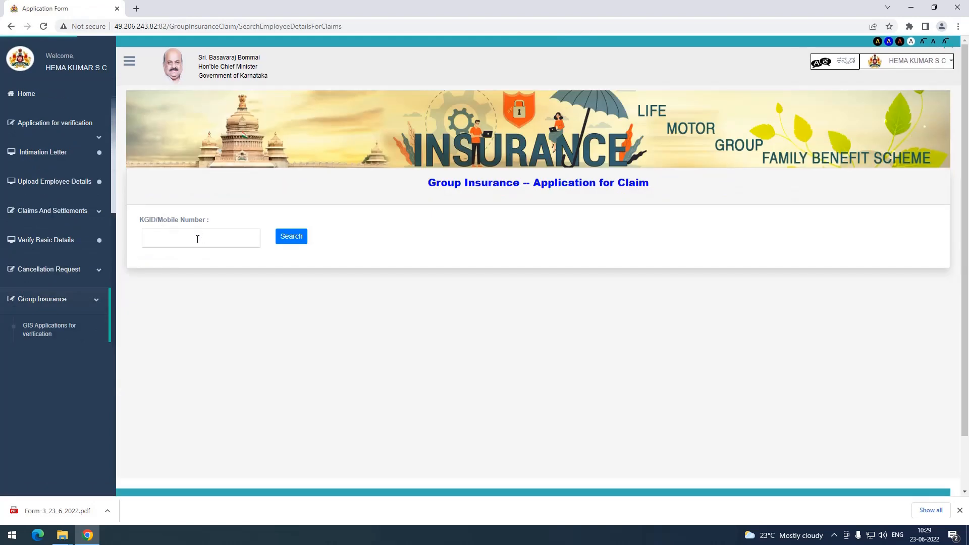
Step: Find the employee's claim by mobile number and save the employee details
click(215, 260)
click(298, 240)
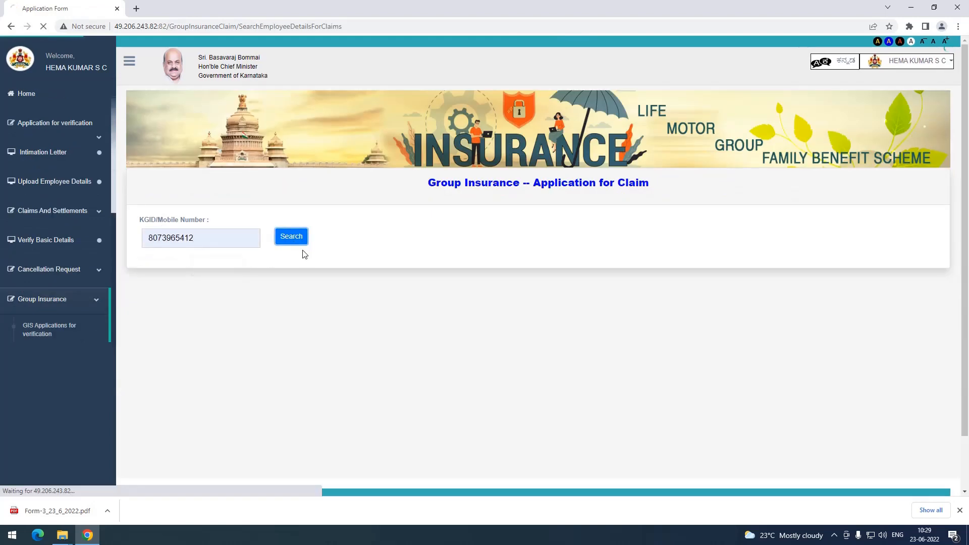
scroll(445, 337, down, 6)
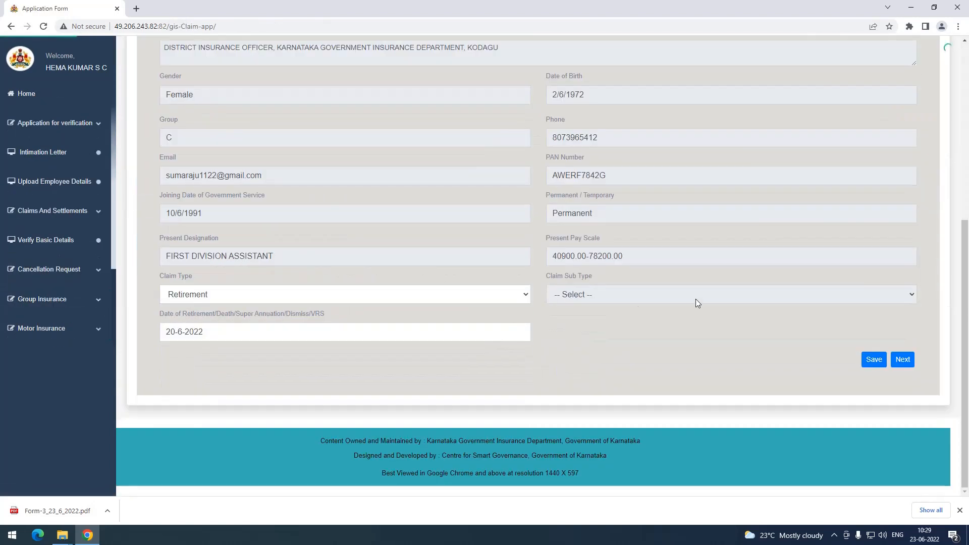
click(910, 361)
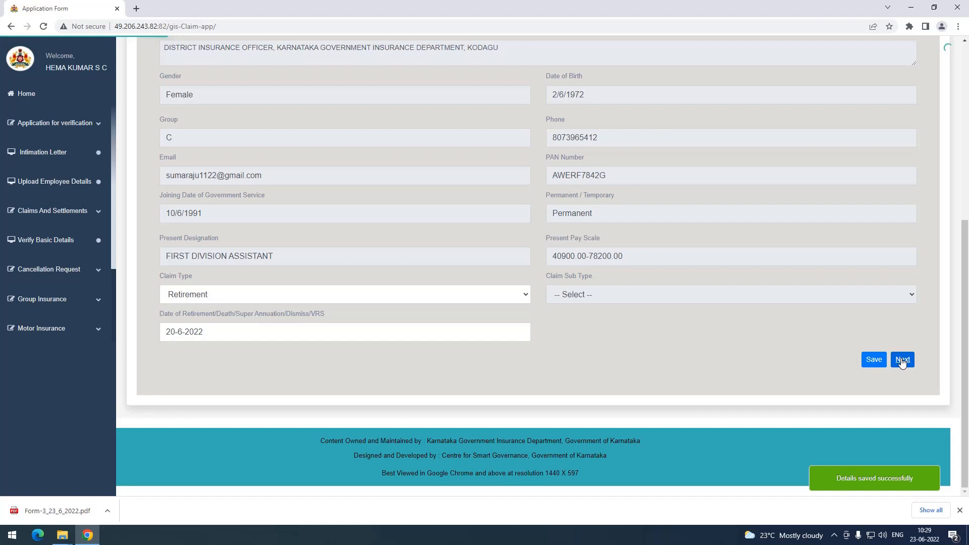
Step: Let the stalled page recover, then continue to the ledger details table
scroll(622, 219, up, 4)
scroll(576, 302, down, 2)
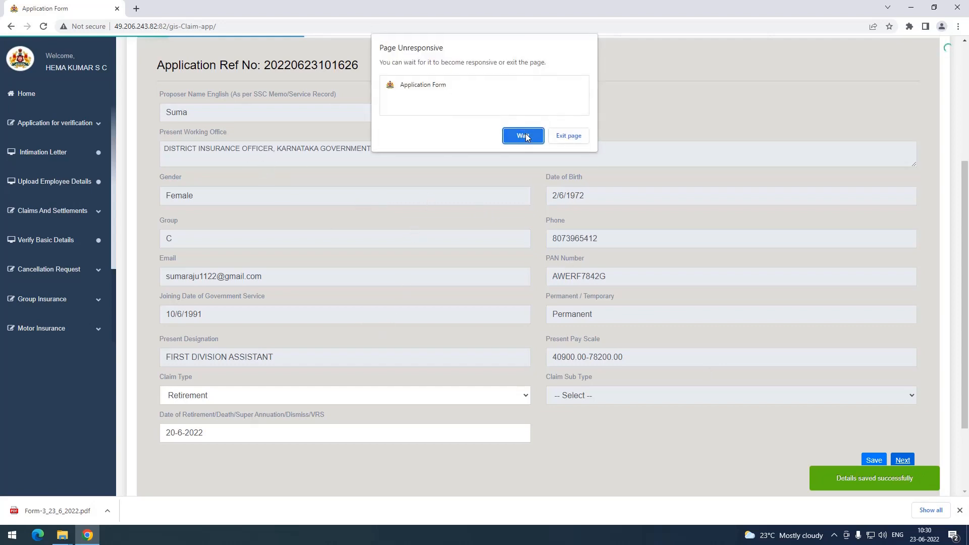
click(525, 139)
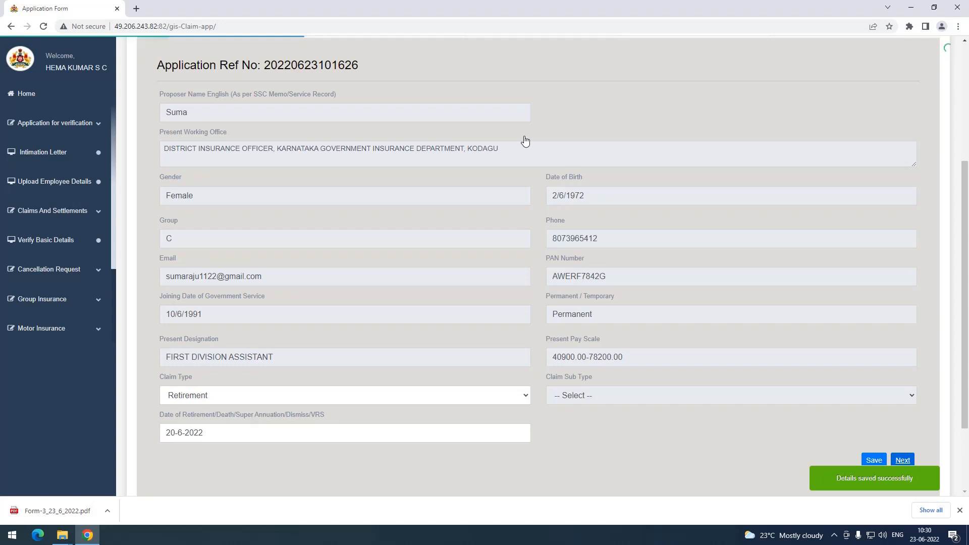
click(902, 461)
Step: Review the ledger table and continue to the 135226 final settlement amounts
scroll(906, 460, down, 20)
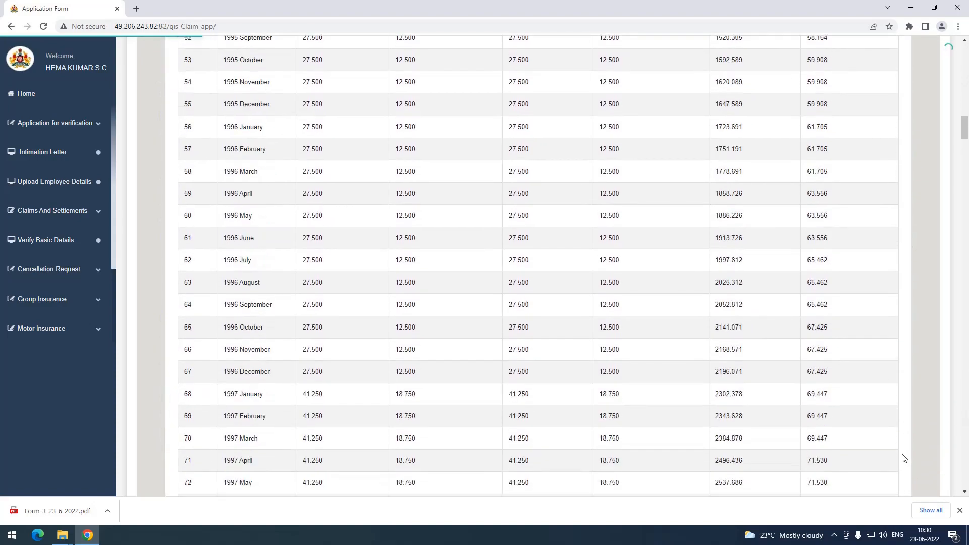
scroll(904, 458, down, 10)
drag(964, 151, 967, 503)
click(903, 359)
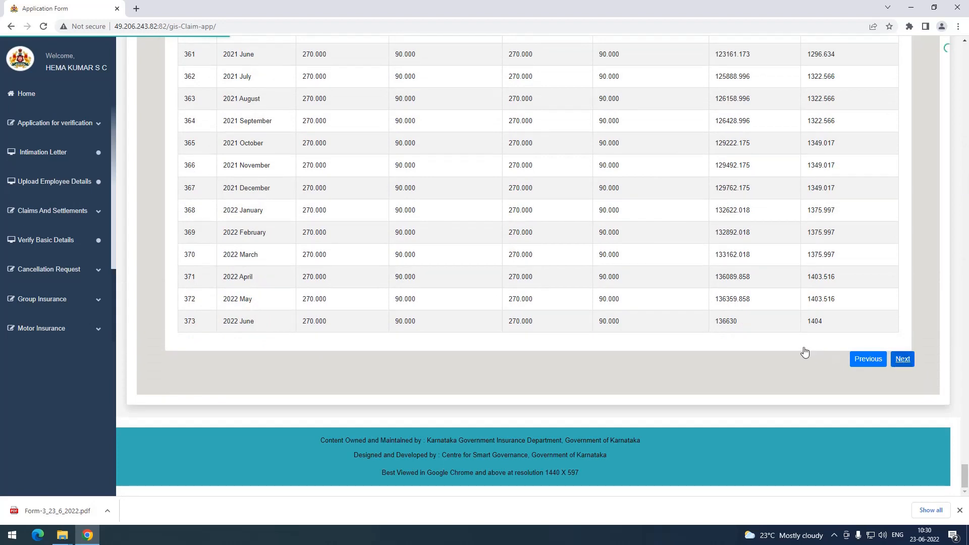
Step: Advance to the Upload Documents step and open the downloaded Form-3 PDF
scroll(707, 265, up, 3)
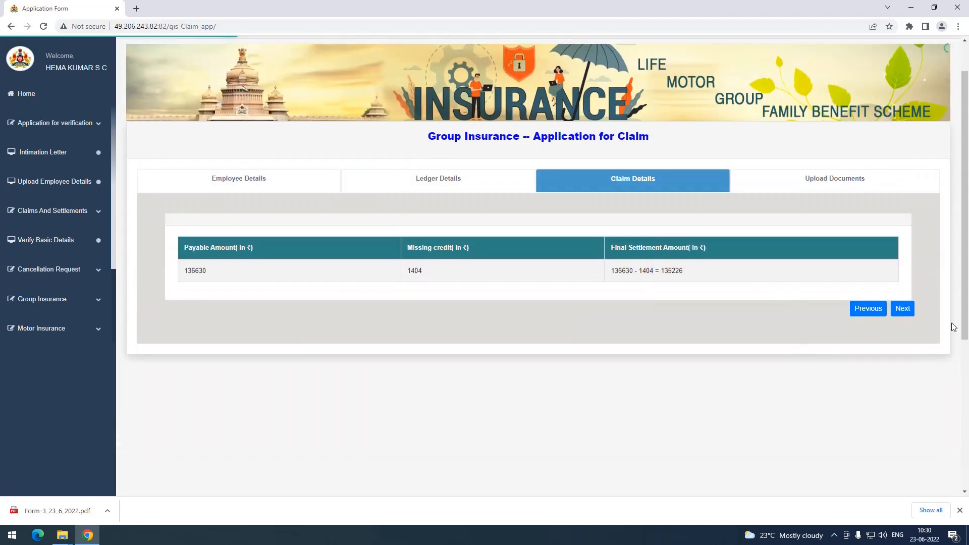
click(910, 312)
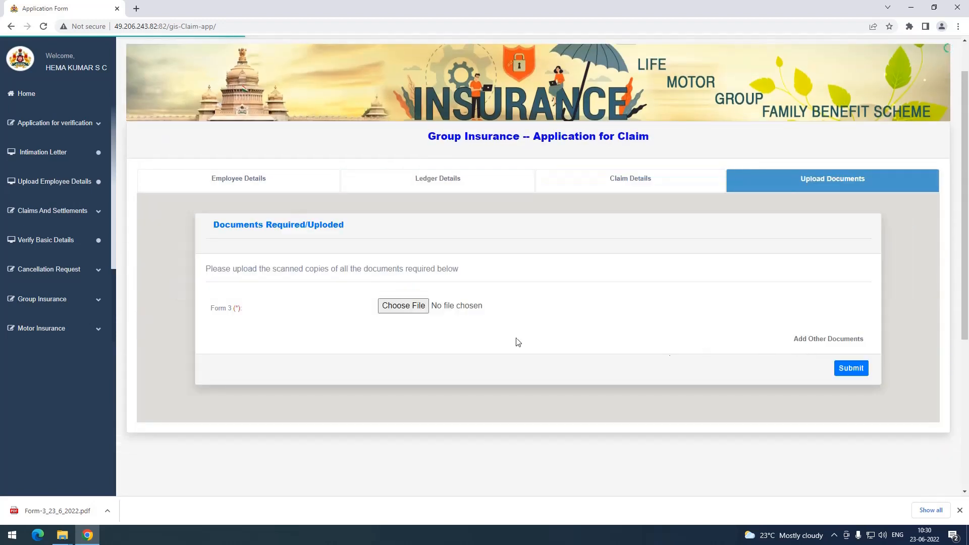
click(19, 503)
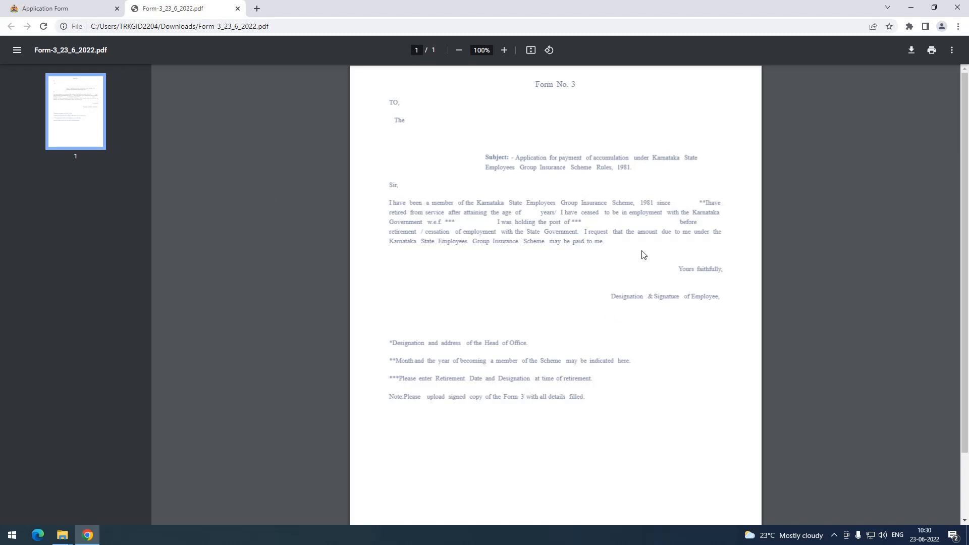
Step: Attach Form-3_23_6_2022 from Downloads as the Form 3 document and submit the claim
click(84, 8)
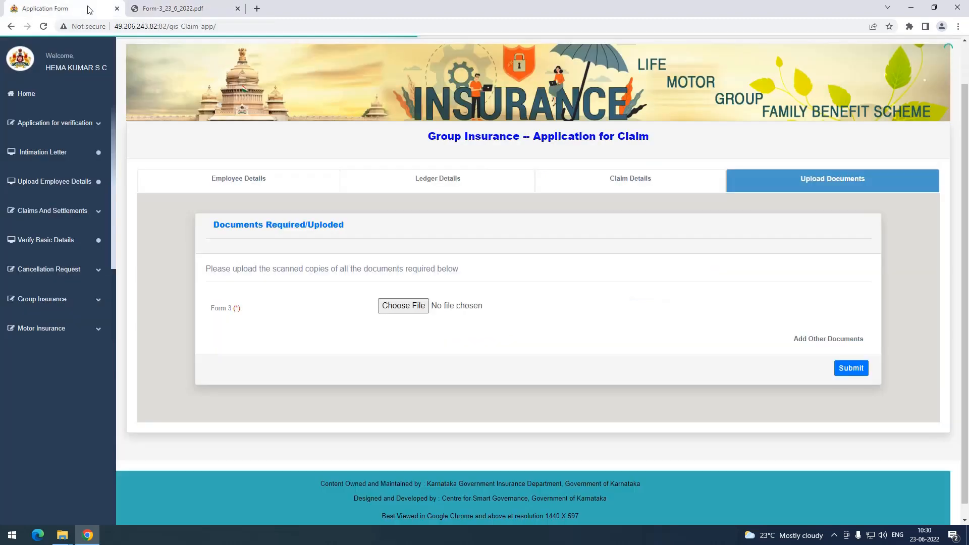
click(395, 309)
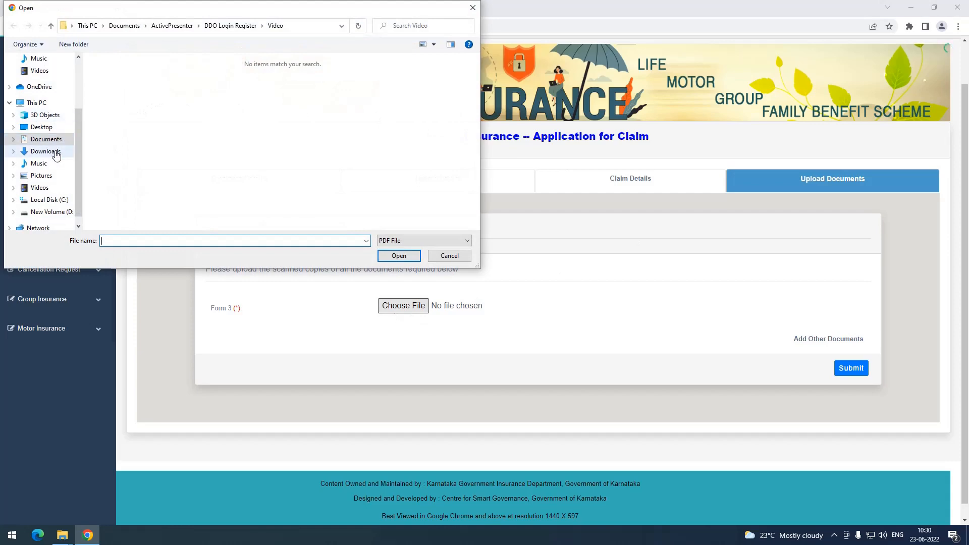
click(45, 151)
click(126, 88)
click(413, 256)
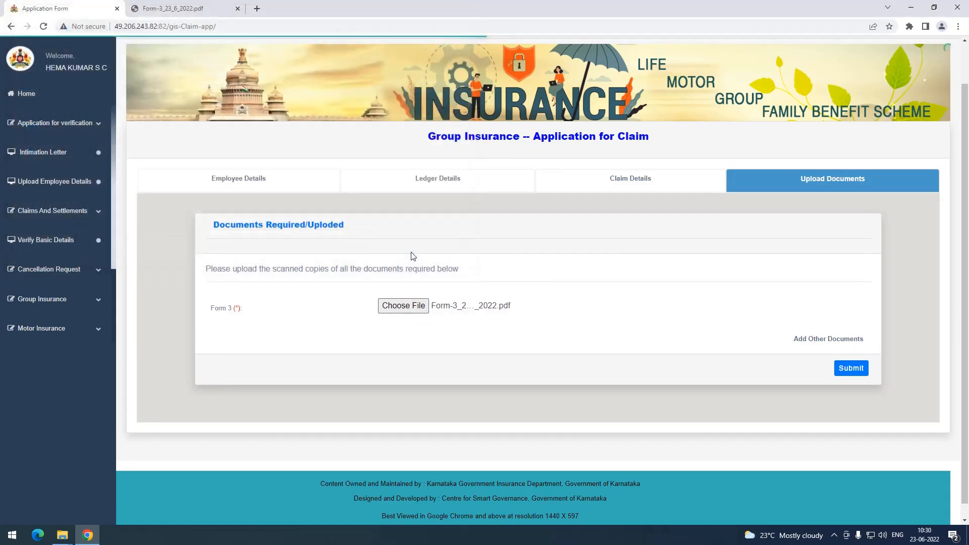
click(851, 368)
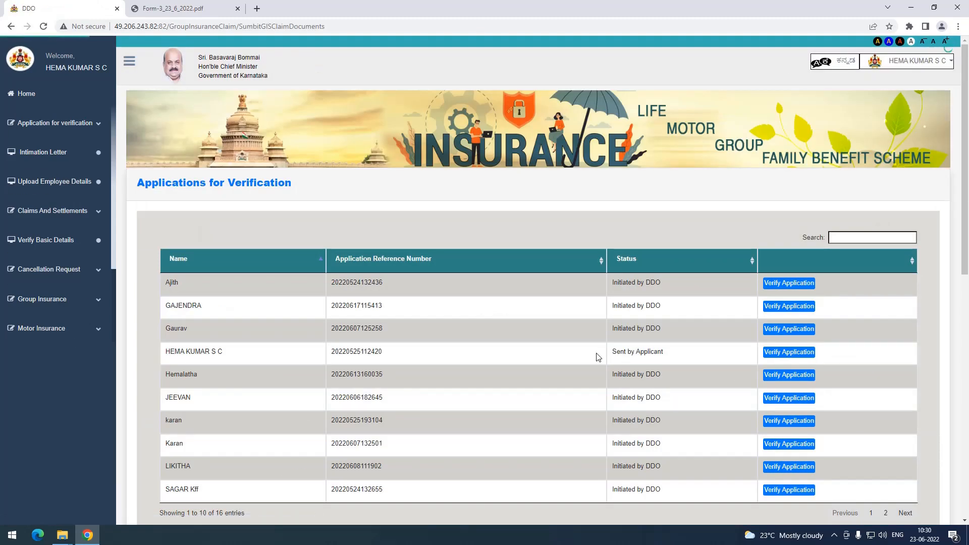
Step: On page 2 of Verified Application, open View Claims Details for the approved claim
scroll(580, 393, down, 7)
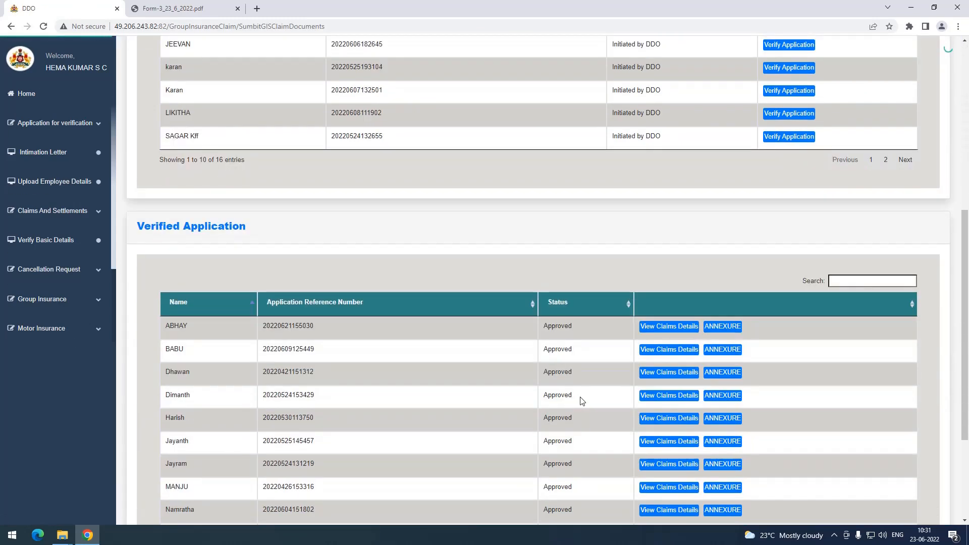
scroll(627, 362, down, 3)
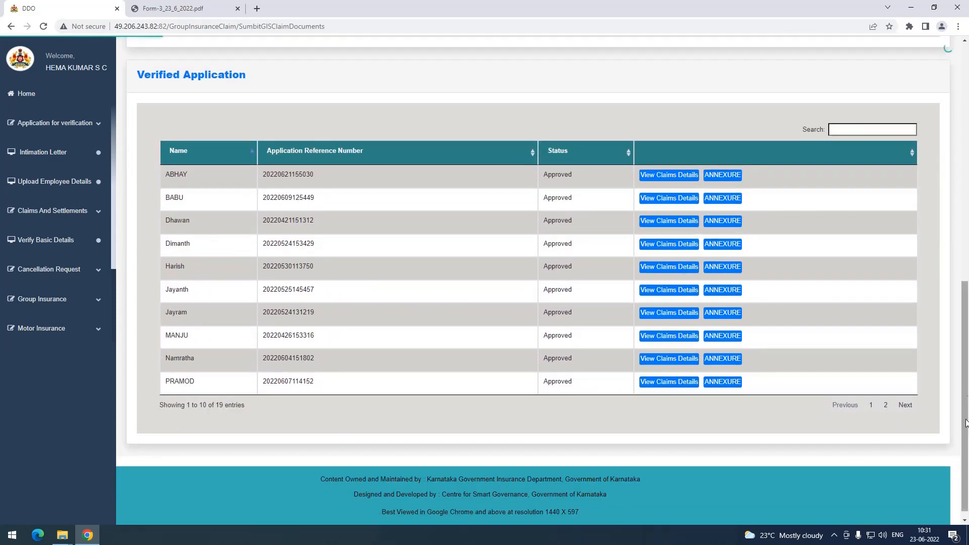
click(906, 405)
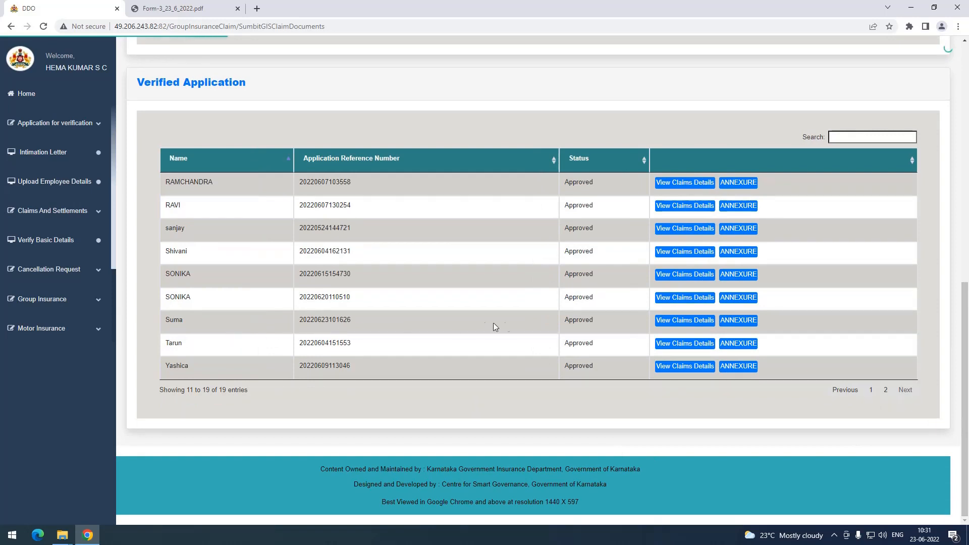
click(685, 326)
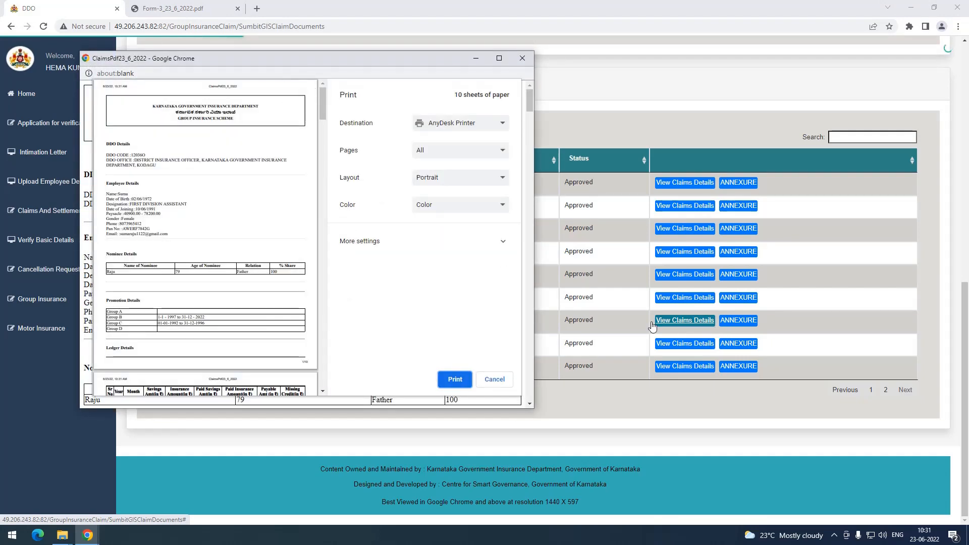
Step: Print the claims details to Save as PDF, storing ClaimsPdf23_6_2022 in Downloads
scroll(209, 293, down, 8)
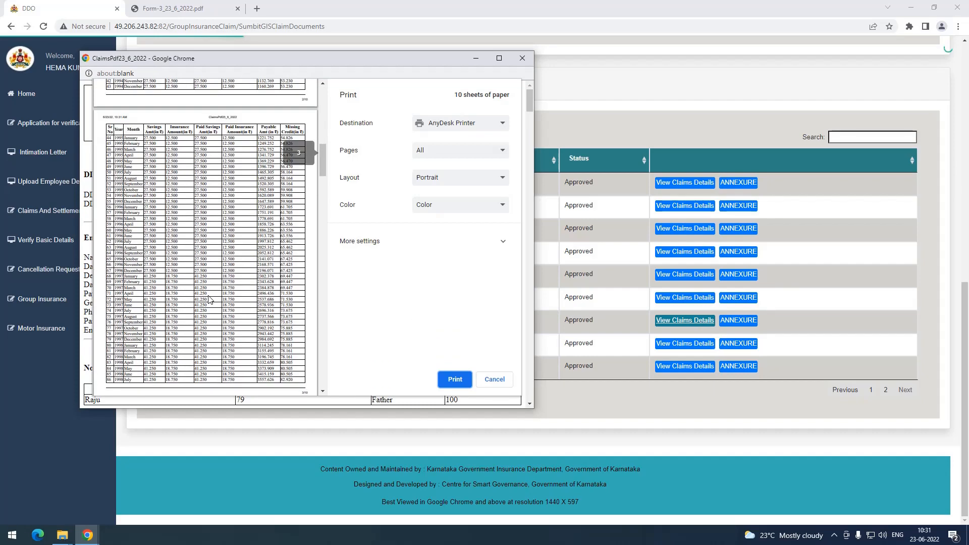
scroll(210, 298, up, 10)
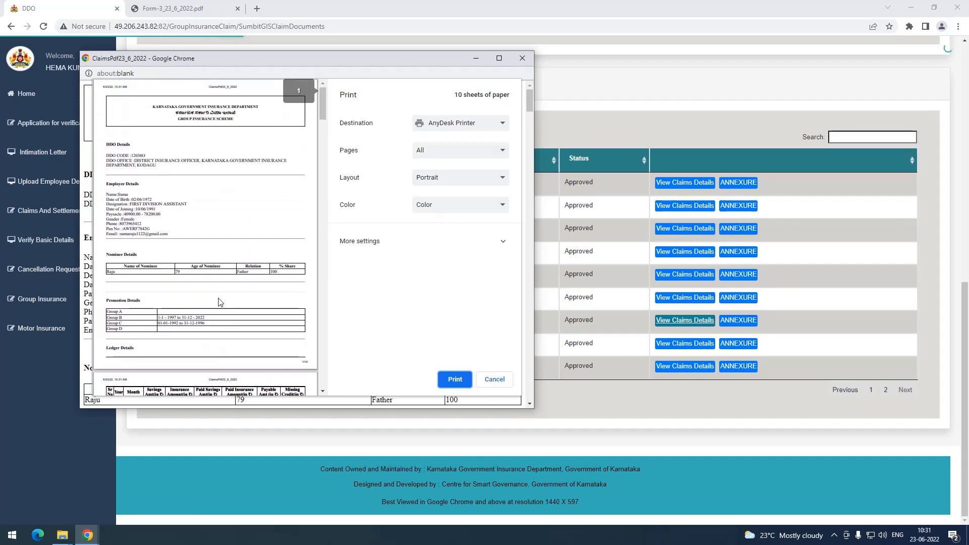
scroll(221, 302, down, 12)
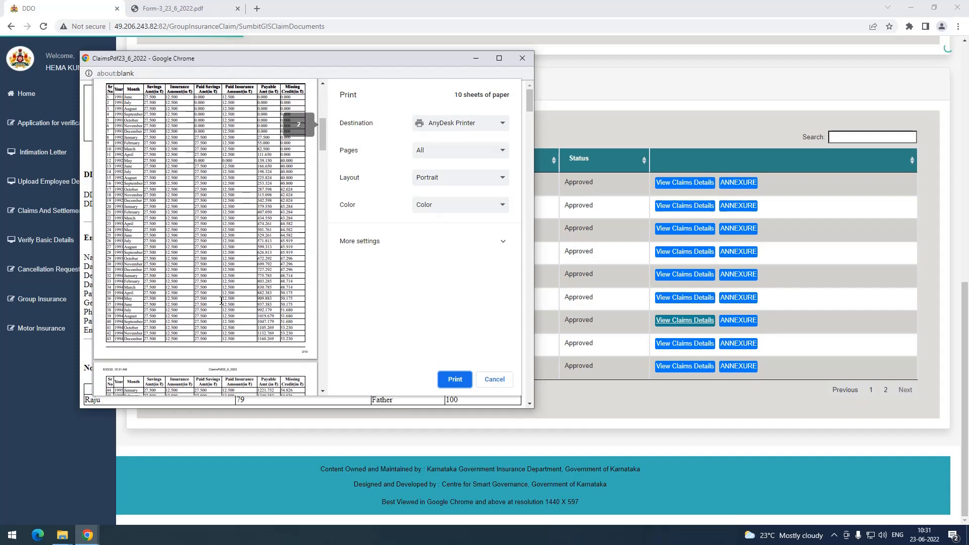
scroll(221, 304, down, 15)
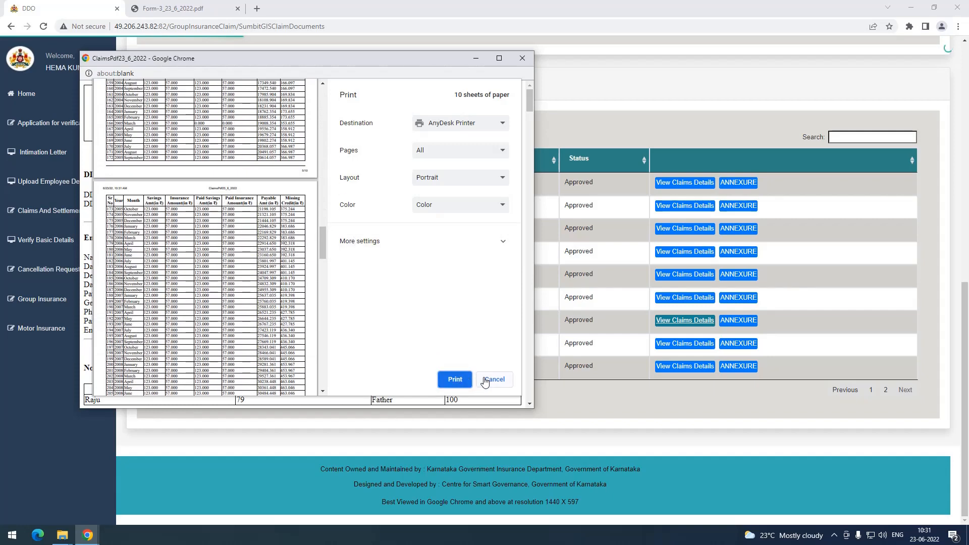
click(478, 123)
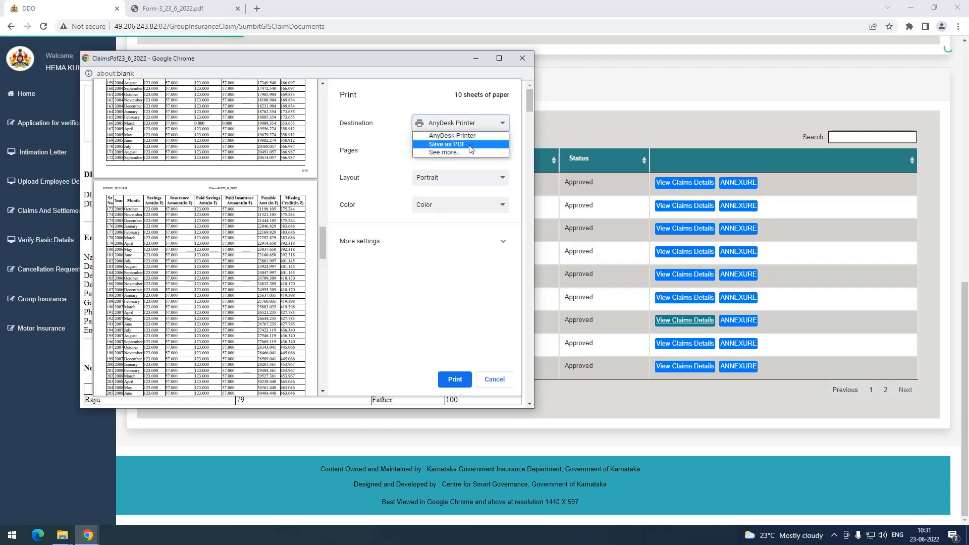
click(469, 147)
click(457, 383)
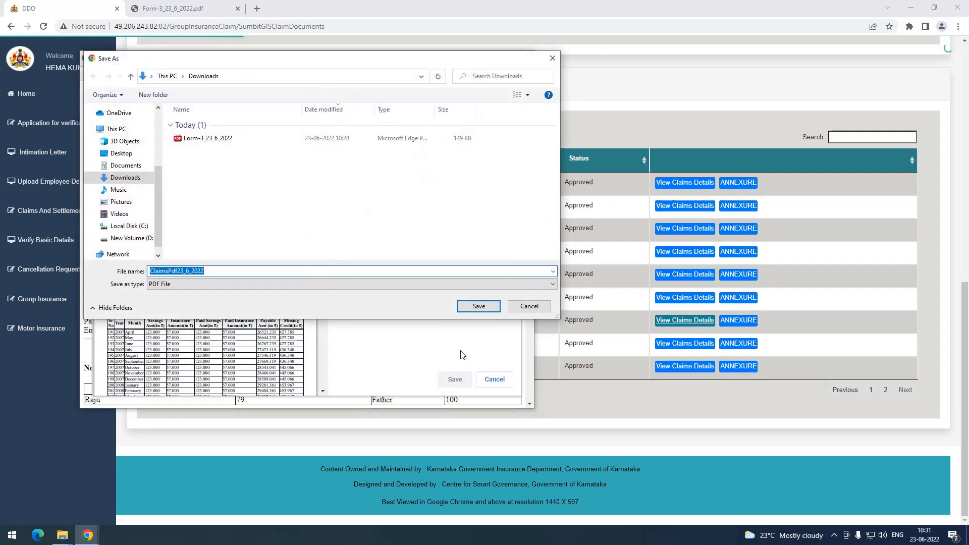
click(482, 309)
scroll(595, 361, down, 8)
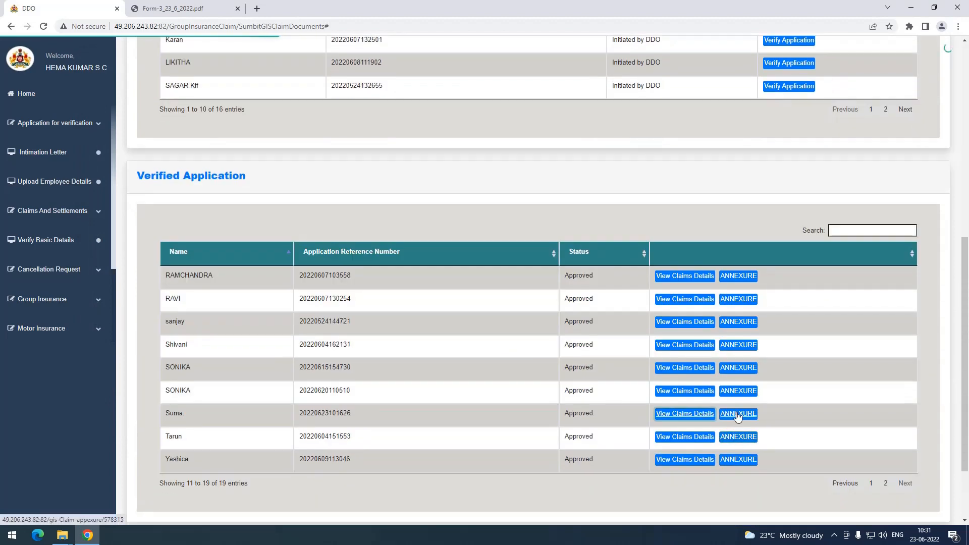
Step: Download the claim's ANNEXURE as file.pdf and read through both pages of the Annexure-1 order
click(738, 415)
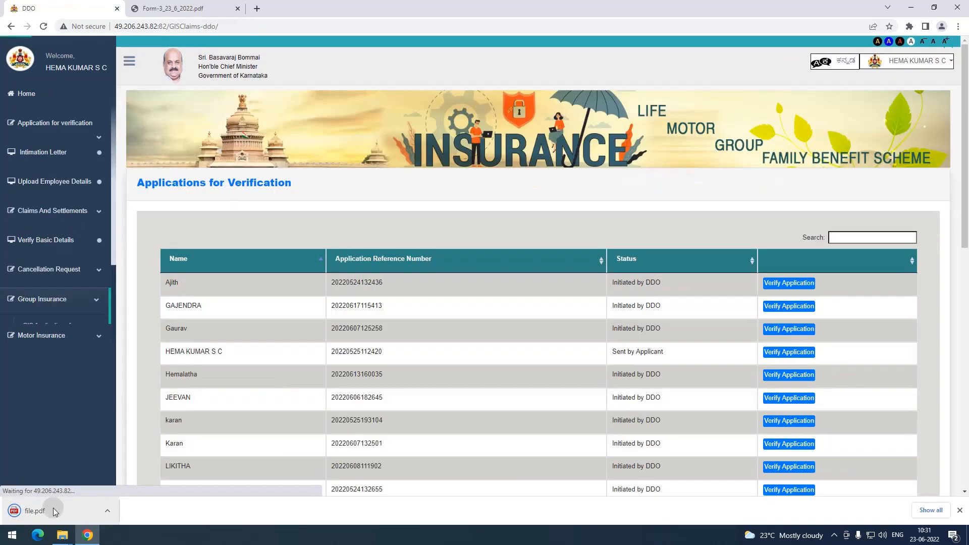
click(53, 508)
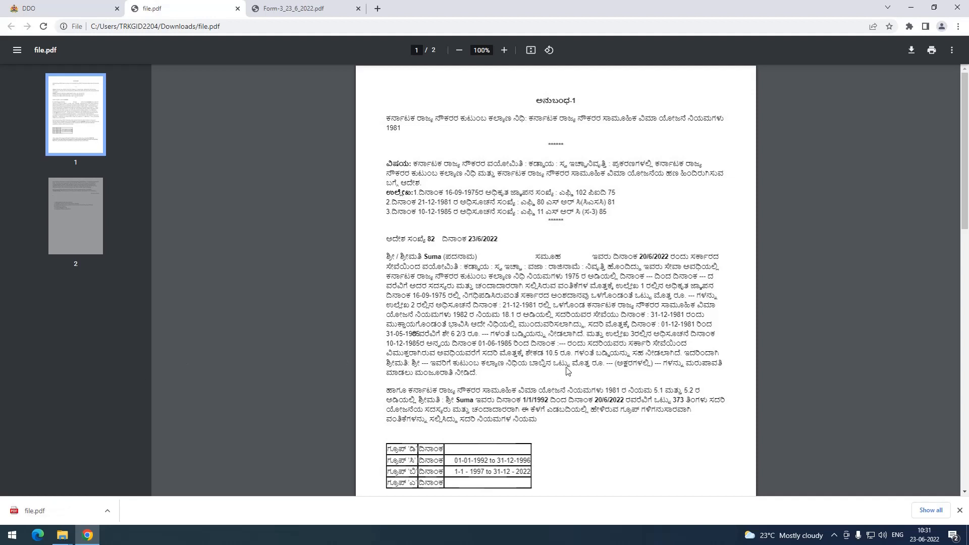
scroll(564, 378, down, 8)
scroll(565, 394, down, 4)
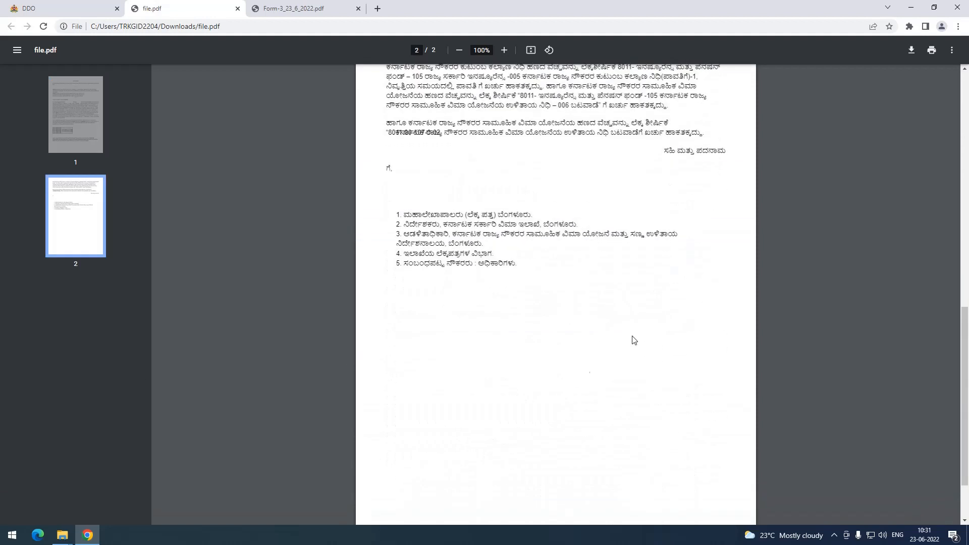
scroll(667, 227, up, 3)
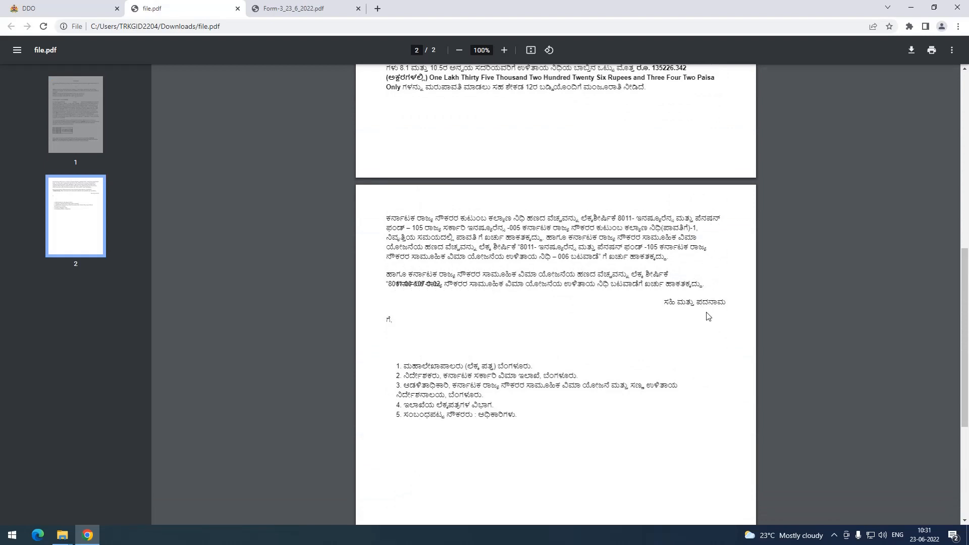
scroll(708, 316, up, 3)
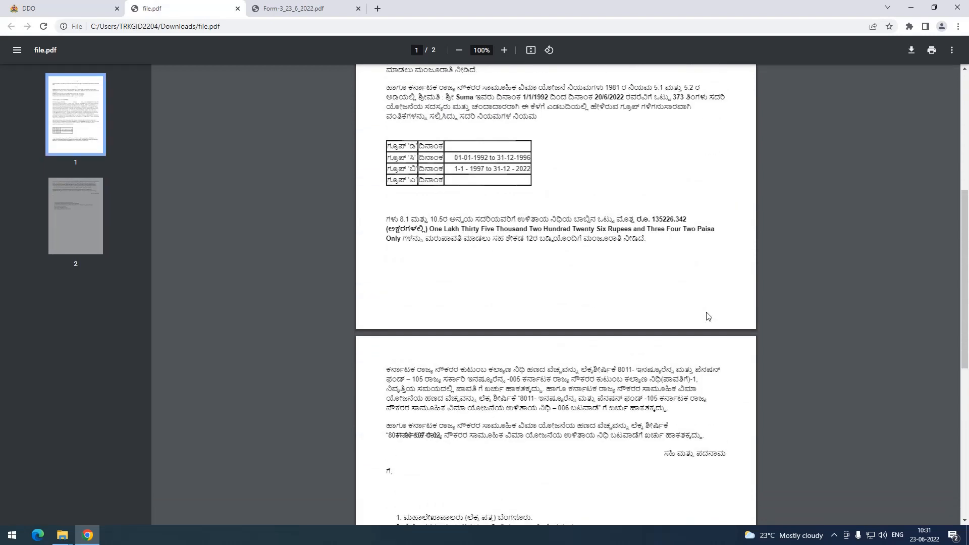
scroll(708, 316, up, 6)
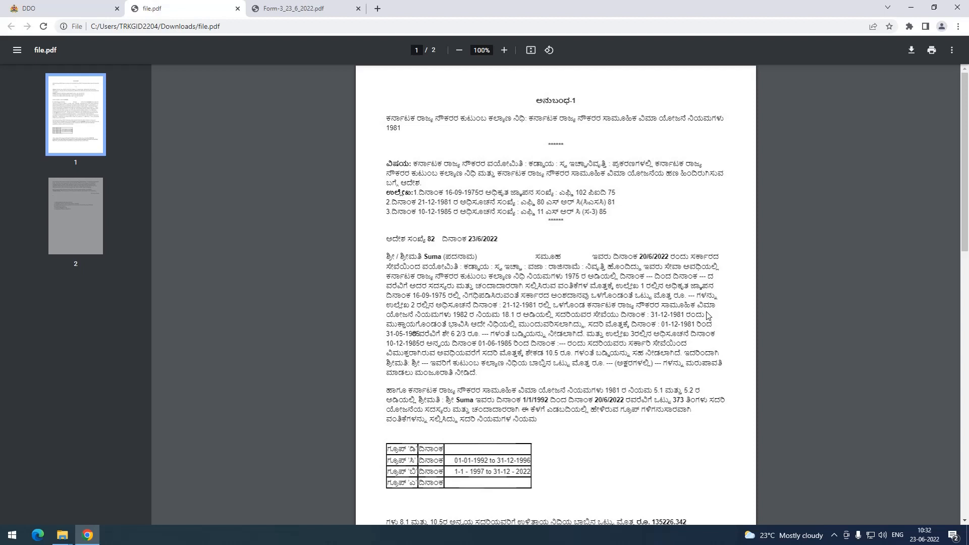
Step: Close the Form-3 and annexure PDF tabs, returning to the Verified Application list
click(359, 9)
click(237, 9)
scroll(401, 241, down, 10)
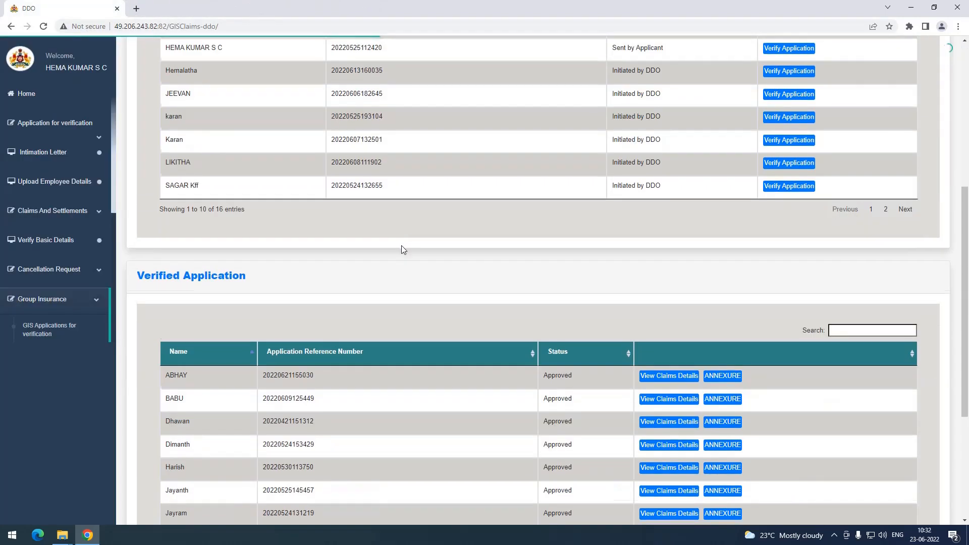